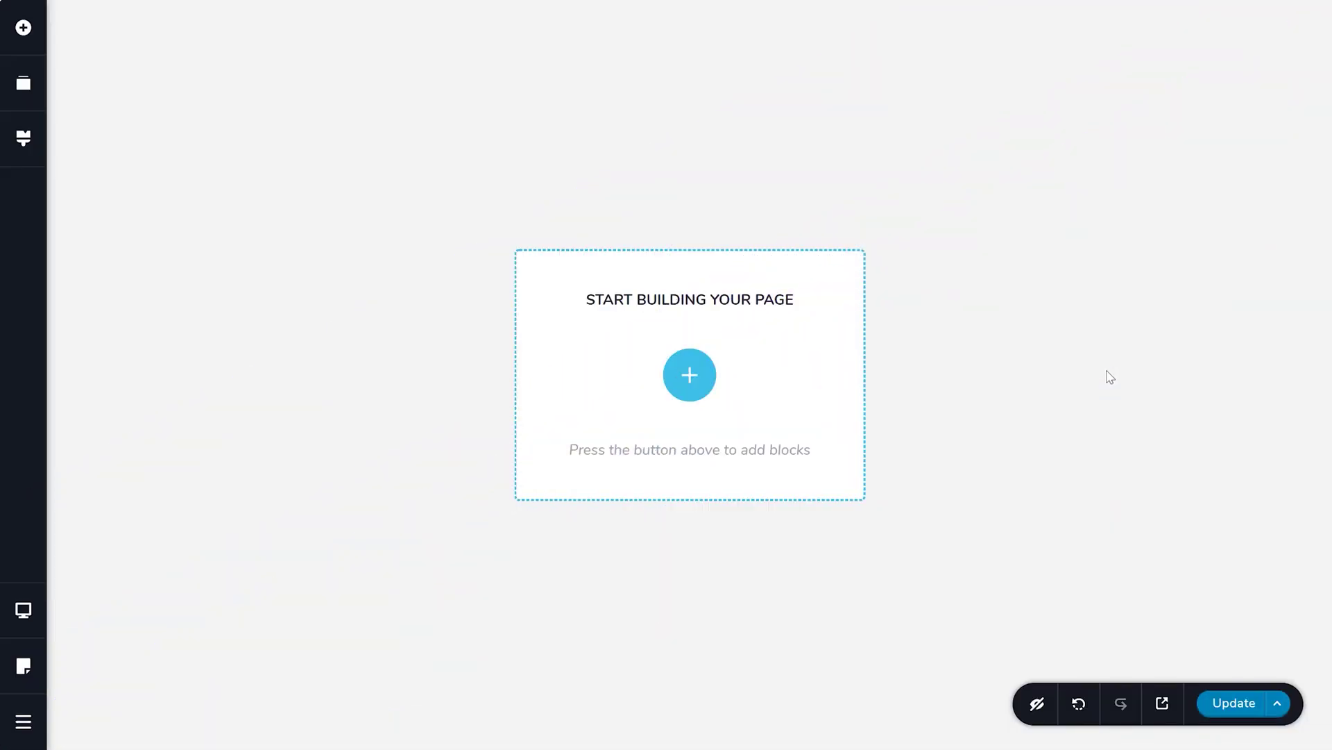
Create the page's first block as a blank custom block from the Blocks library
click(677, 383)
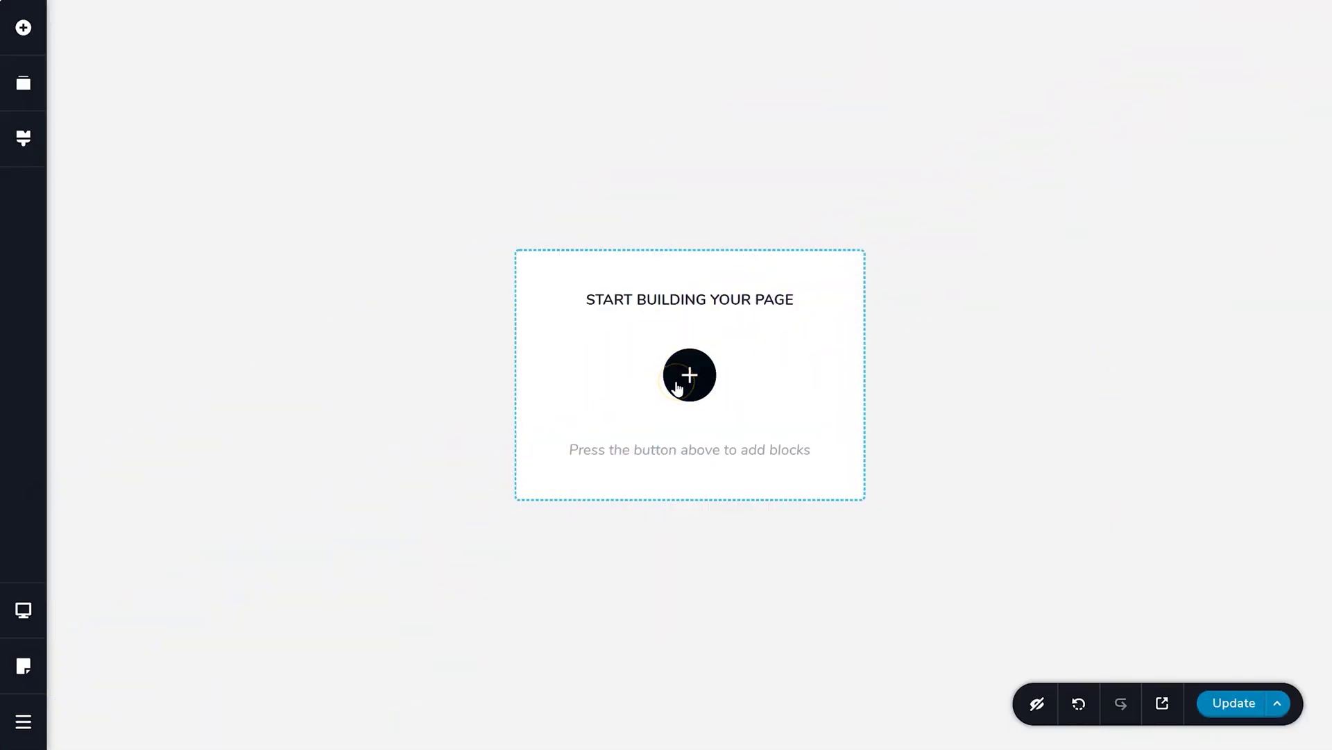
click(677, 386)
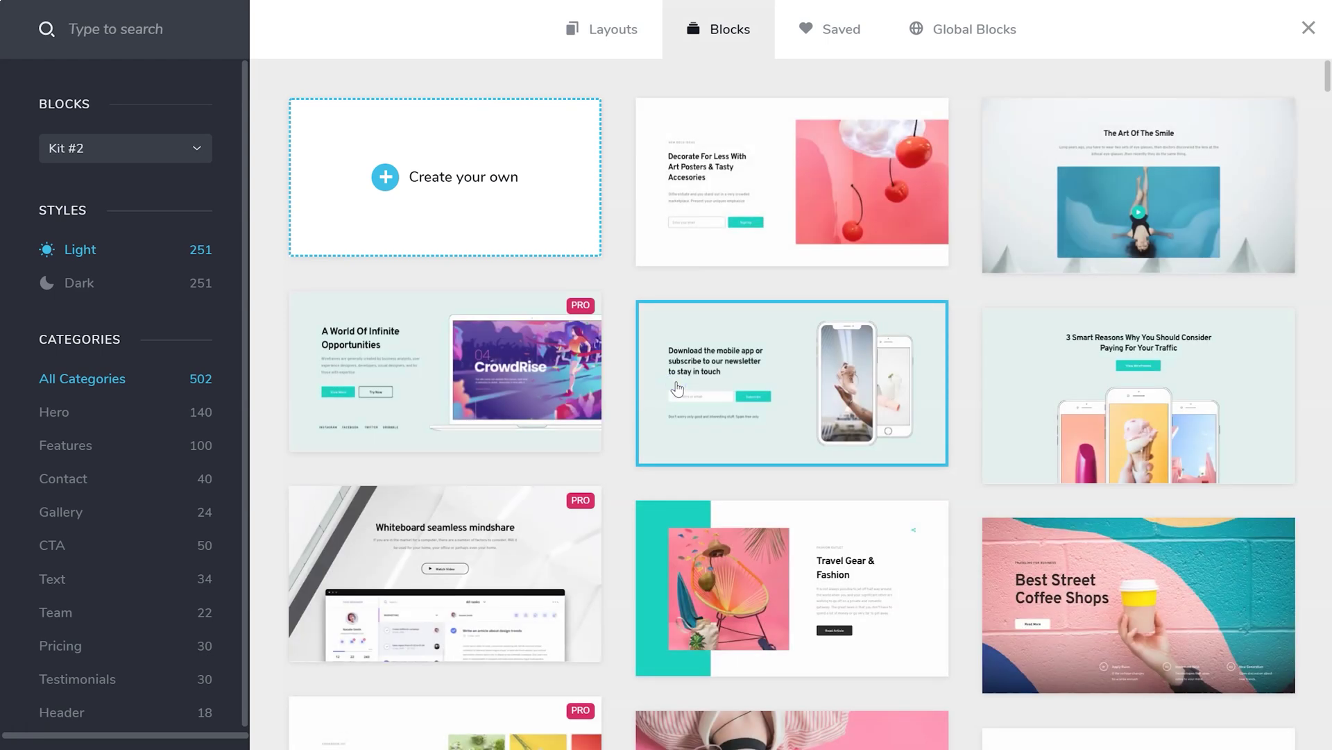
click(438, 196)
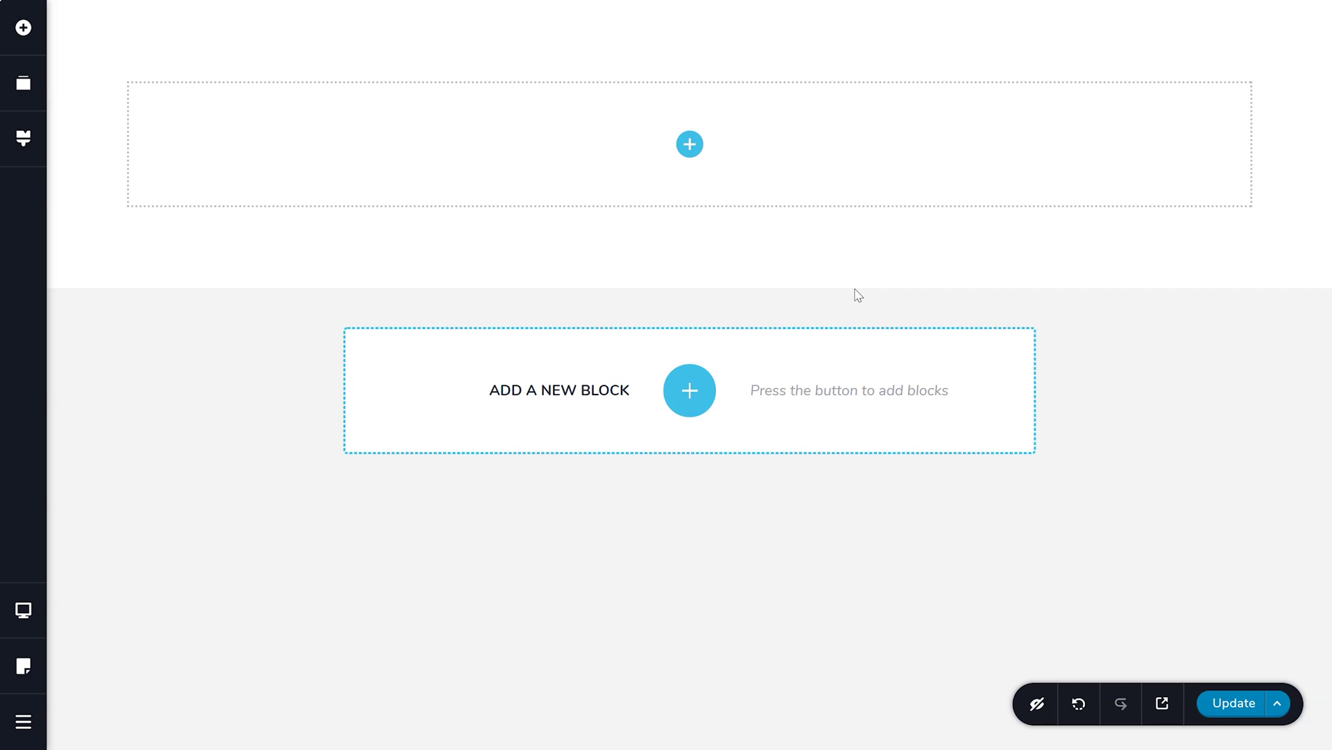
Add a text, a divider line and a button to the block, retyping the text as 'My First Block'
click(35, 40)
drag(118, 168, 700, 148)
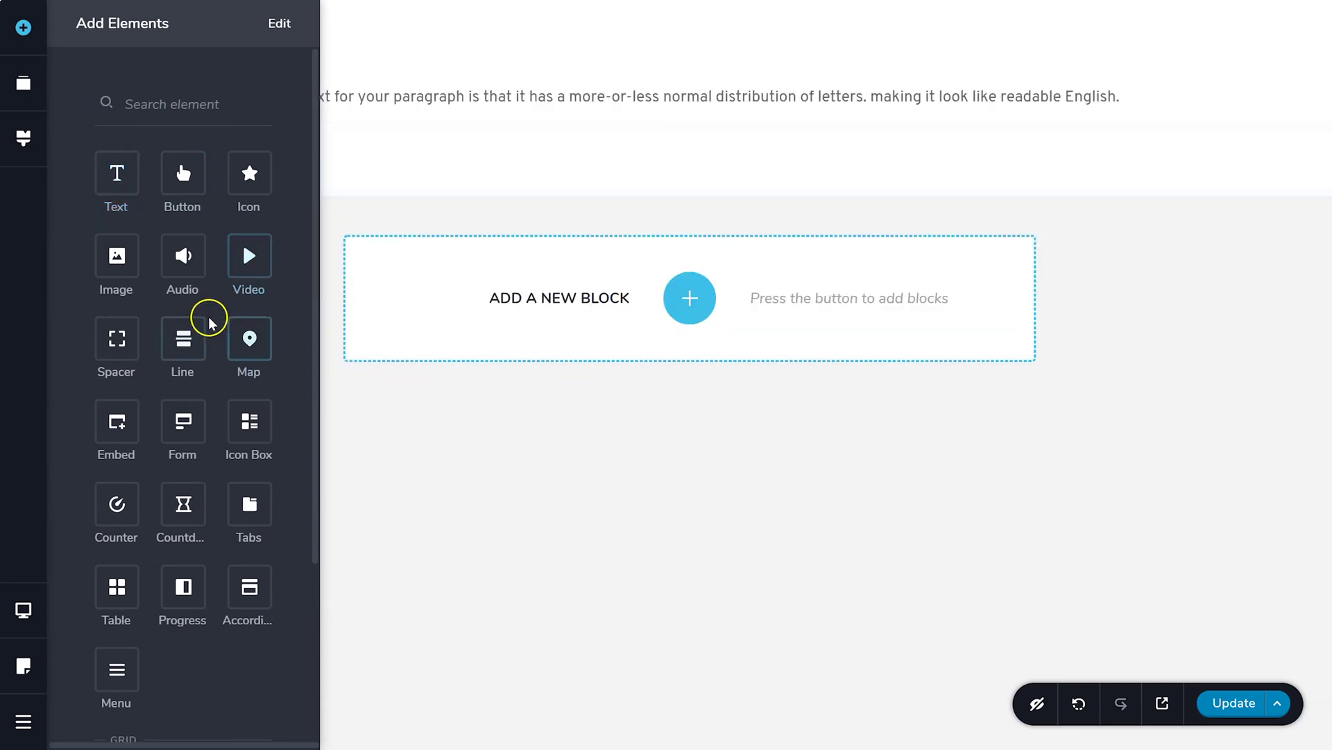
drag(182, 338, 516, 121)
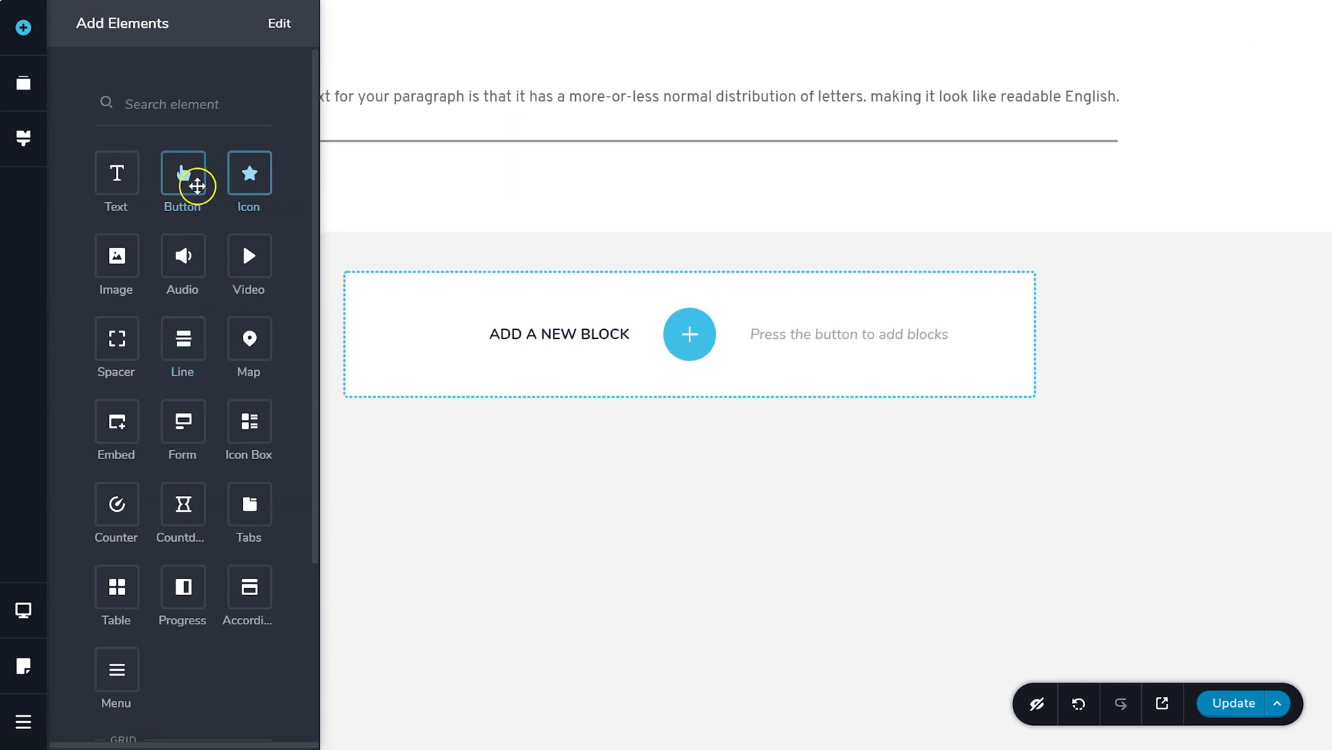
drag(194, 181, 395, 159)
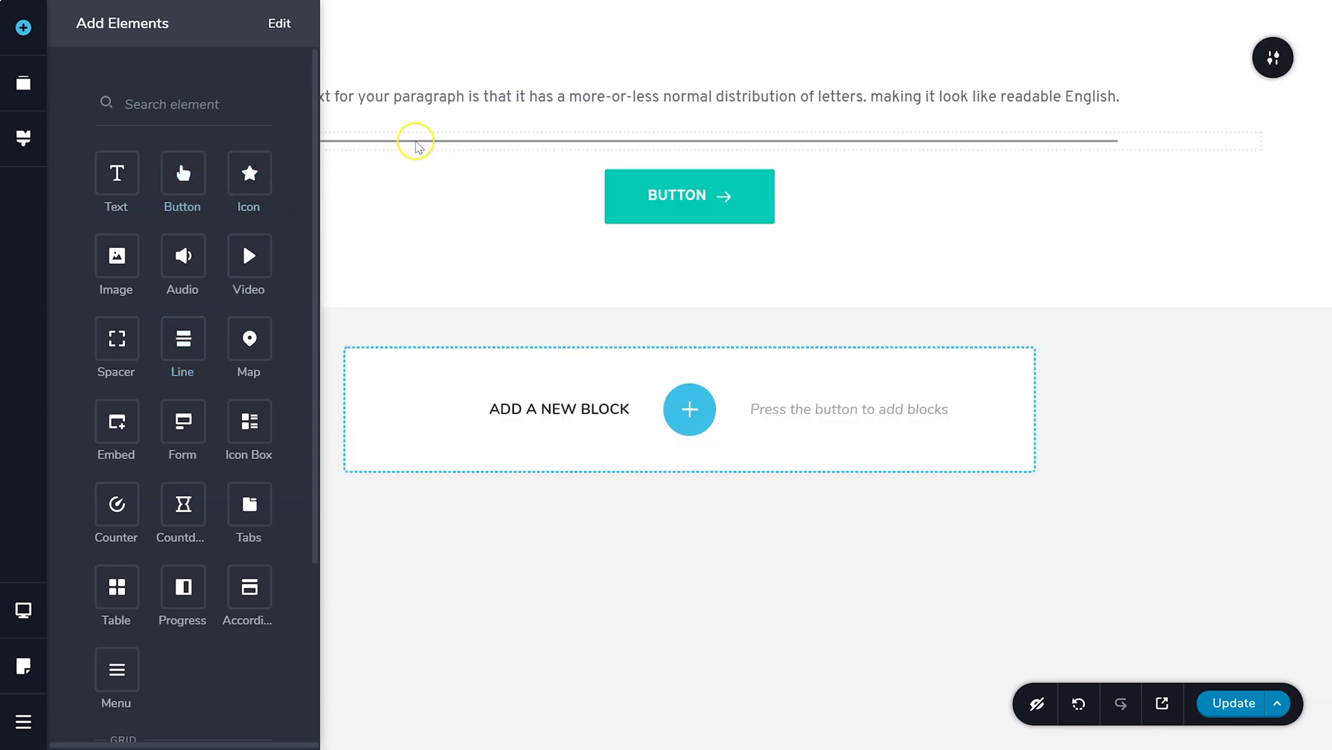
triple_click(498, 96)
text(My First Block)
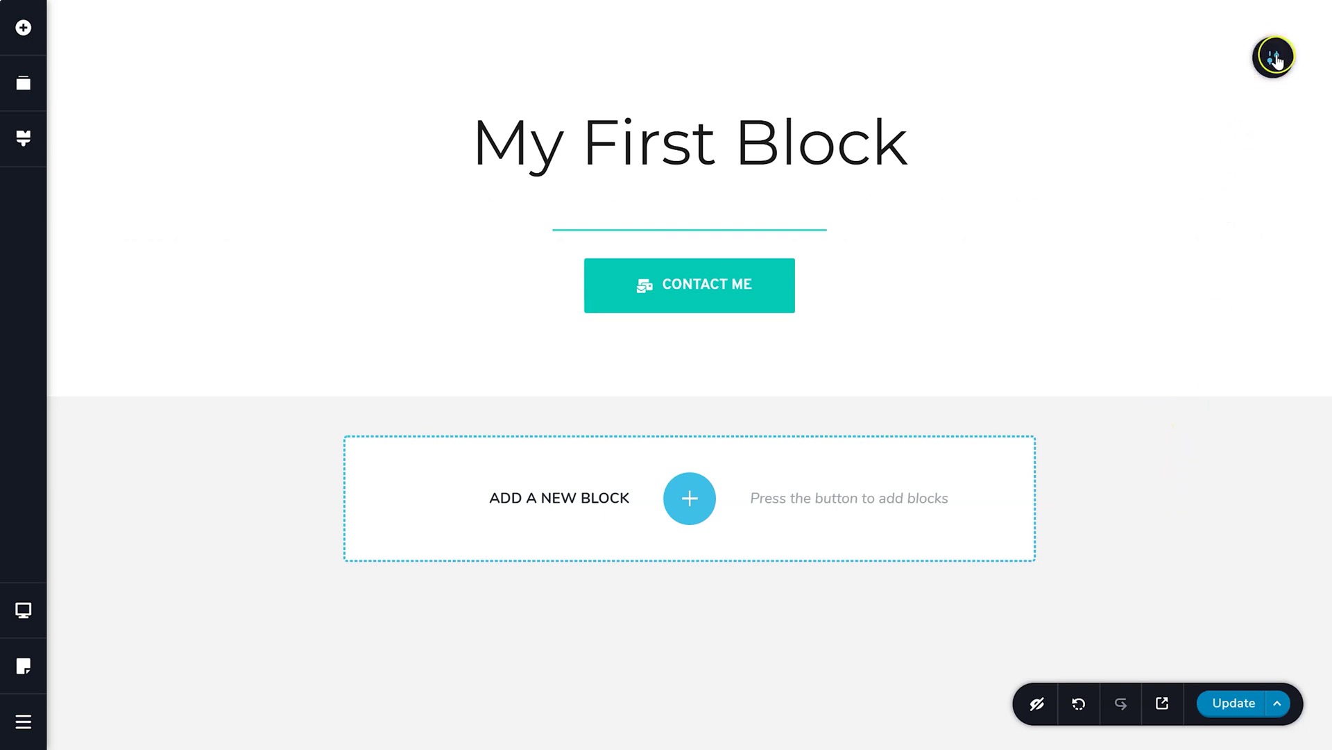
Set the block's background colour to pale pink #F5D4D1
click(1276, 59)
click(1104, 56)
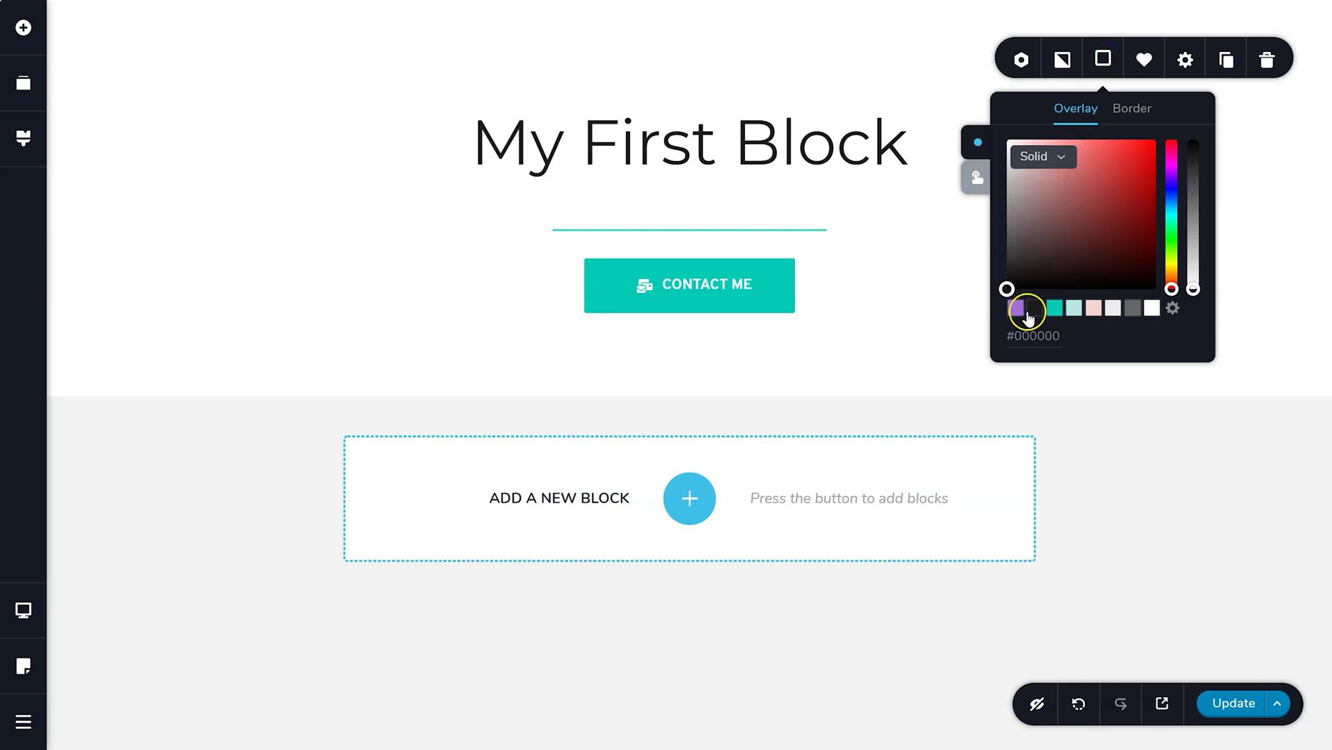
click(1015, 310)
click(1063, 311)
click(1094, 310)
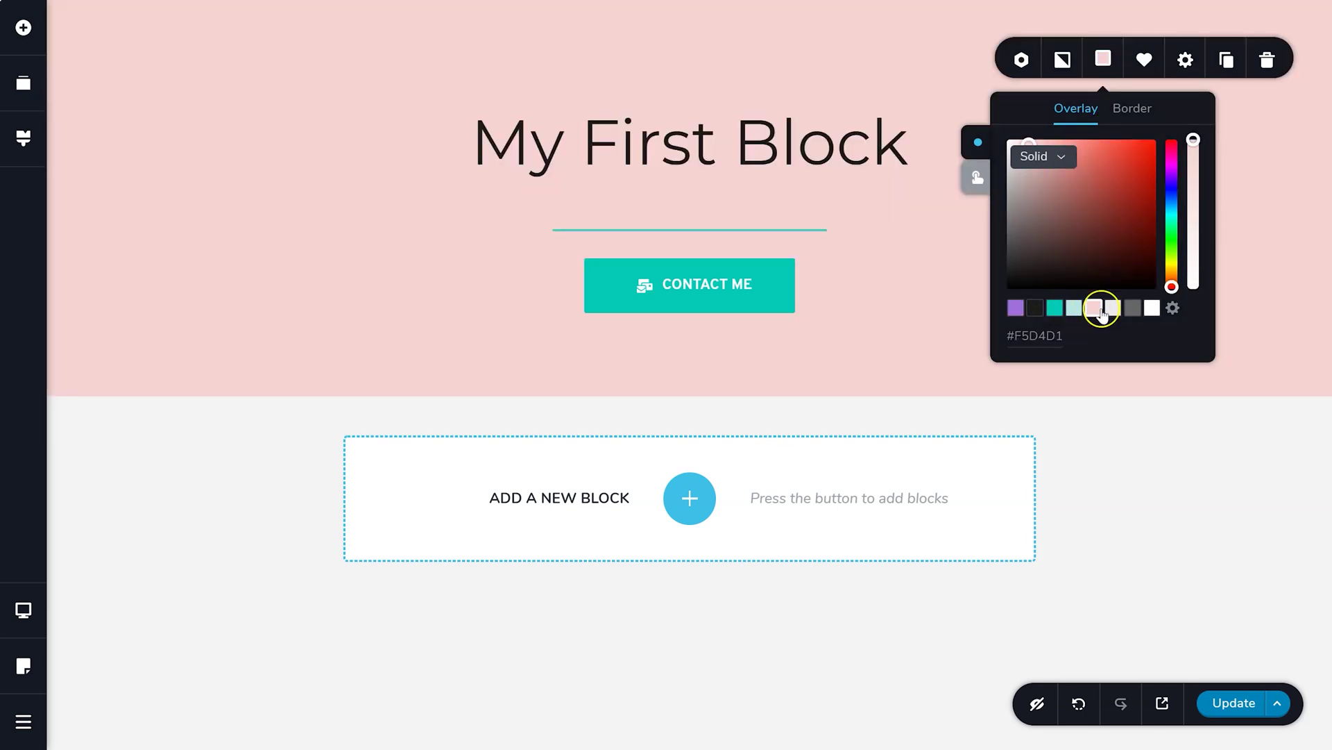
click(1132, 309)
click(1093, 310)
Make the block's background turn purple in the hover state
click(979, 181)
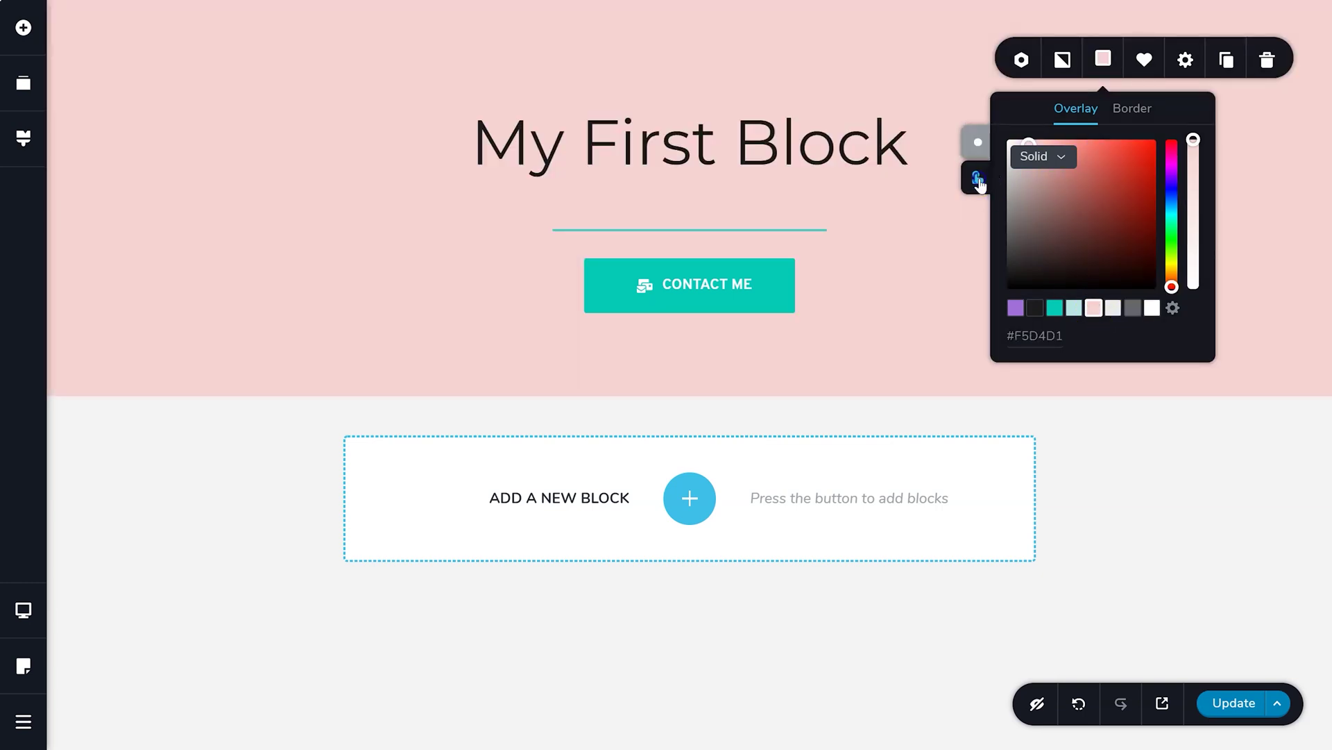
click(1017, 309)
click(982, 142)
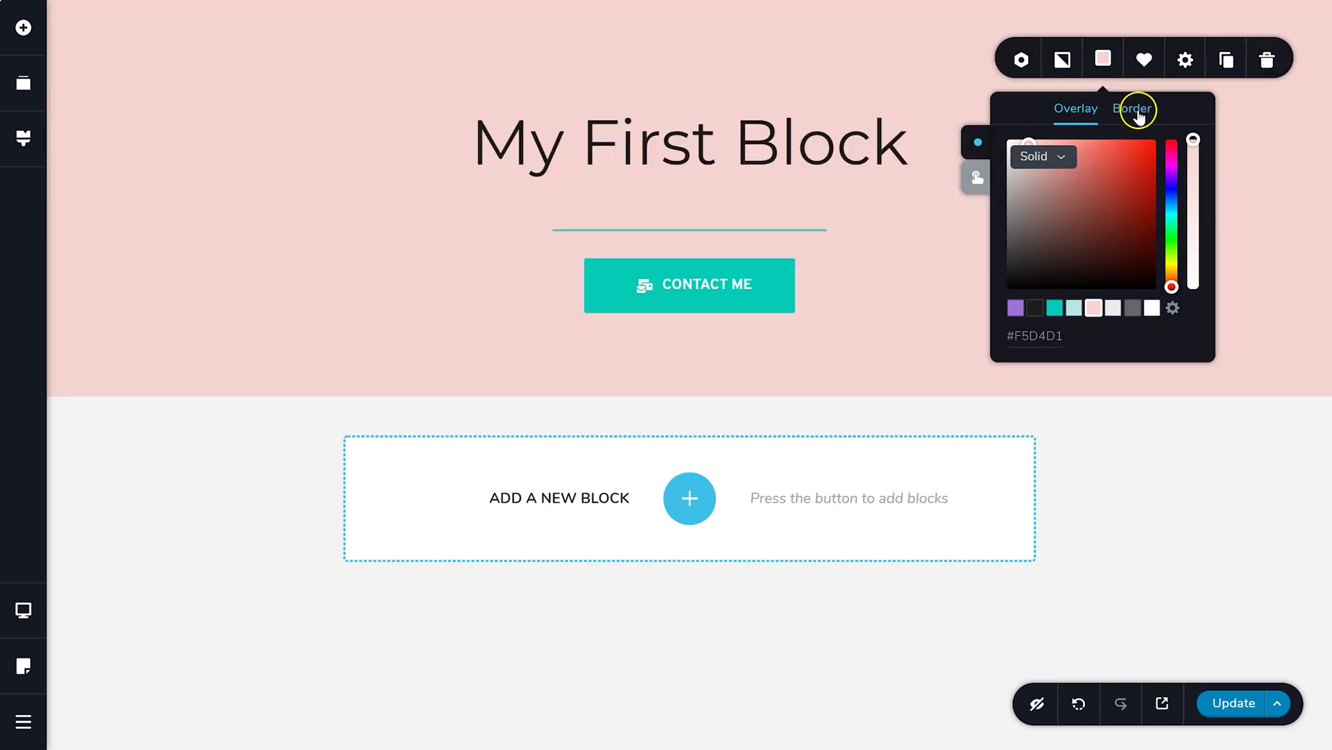
Give the block a size-15 border in pink #F5D4D1, matching its background
click(1139, 113)
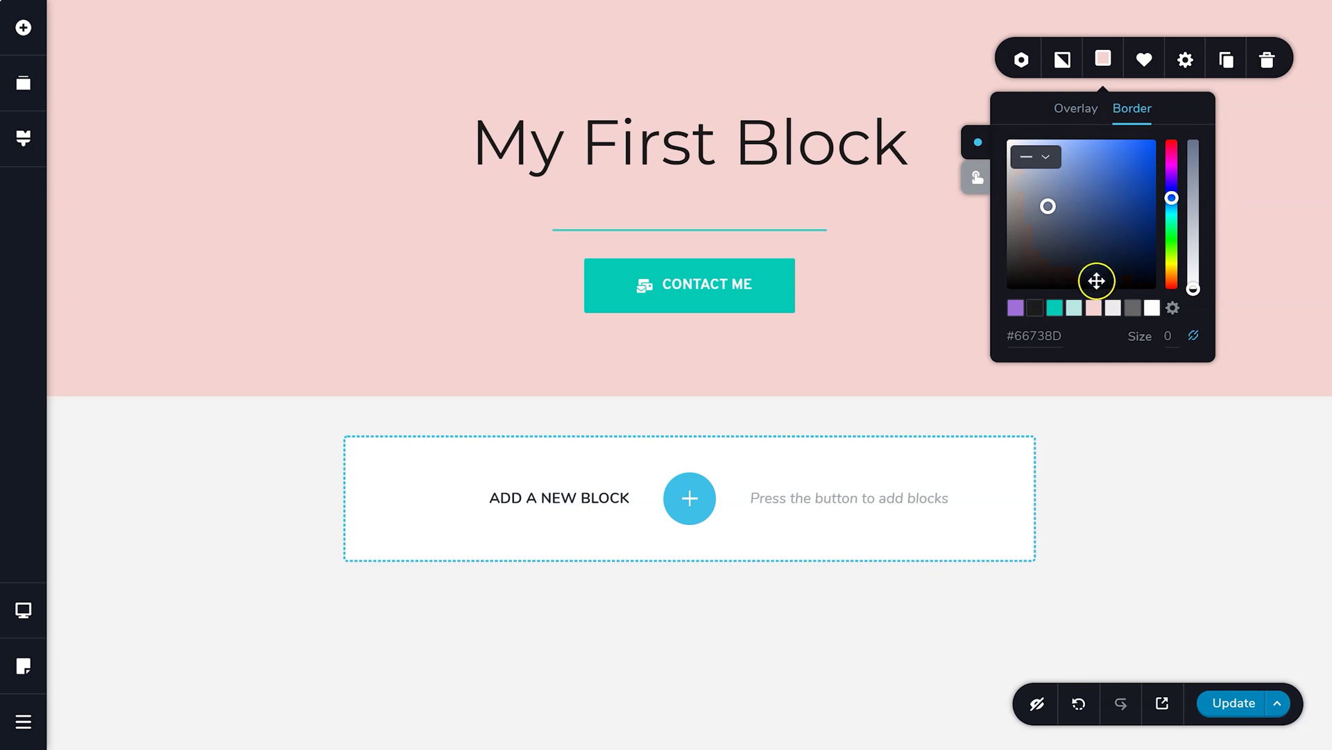
click(1035, 308)
click(1166, 340)
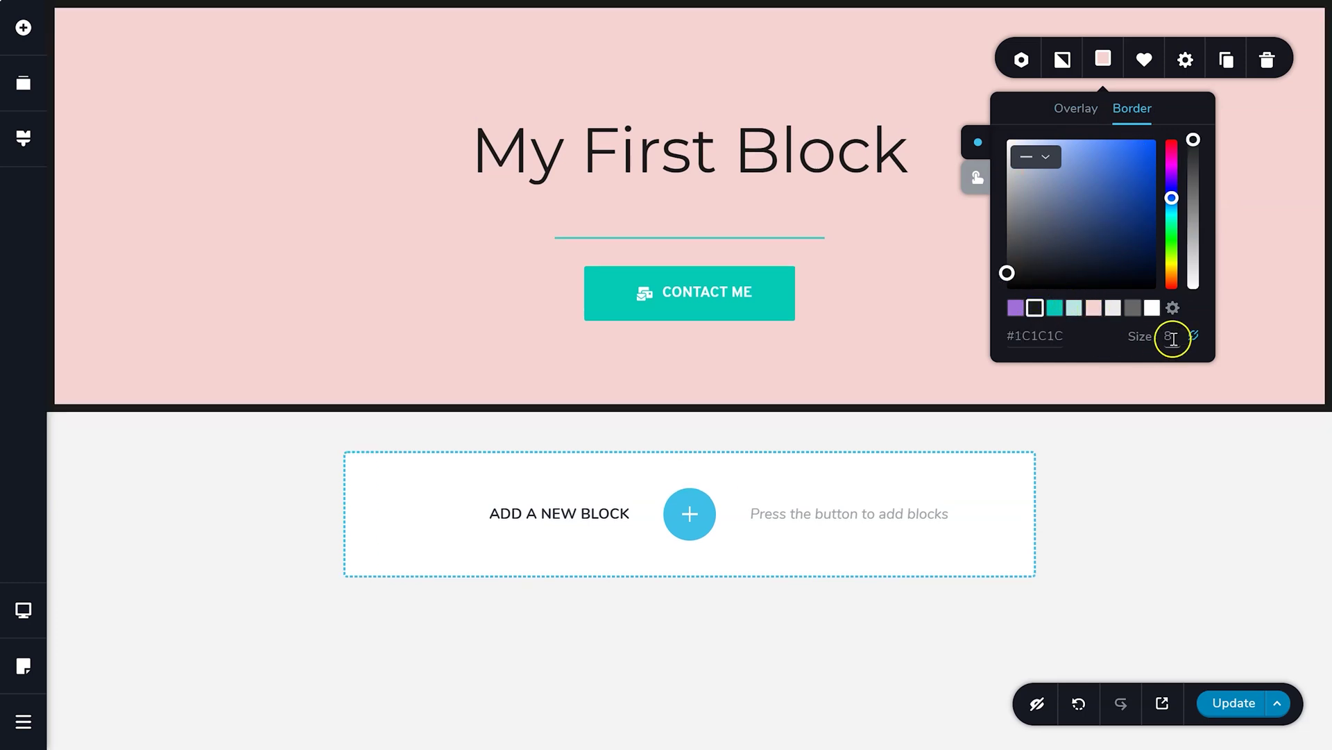
double_click(1171, 336)
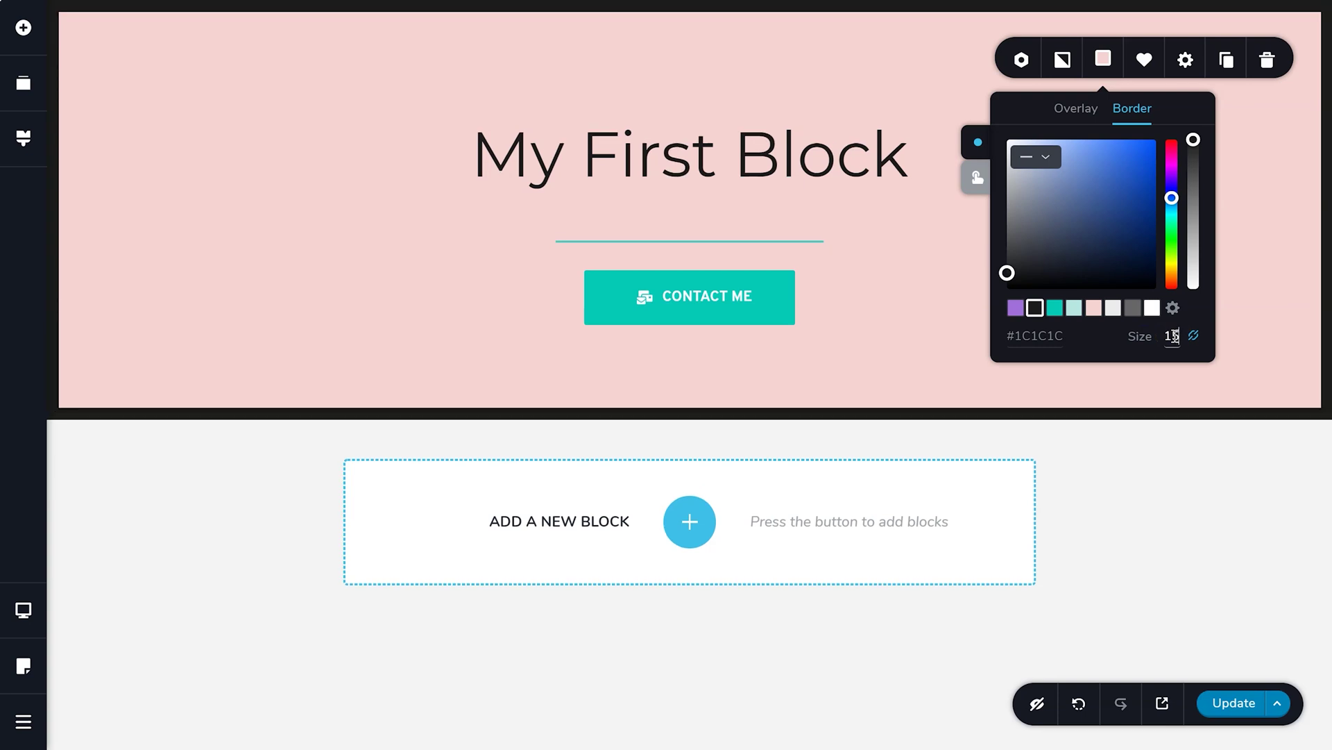
click(1152, 308)
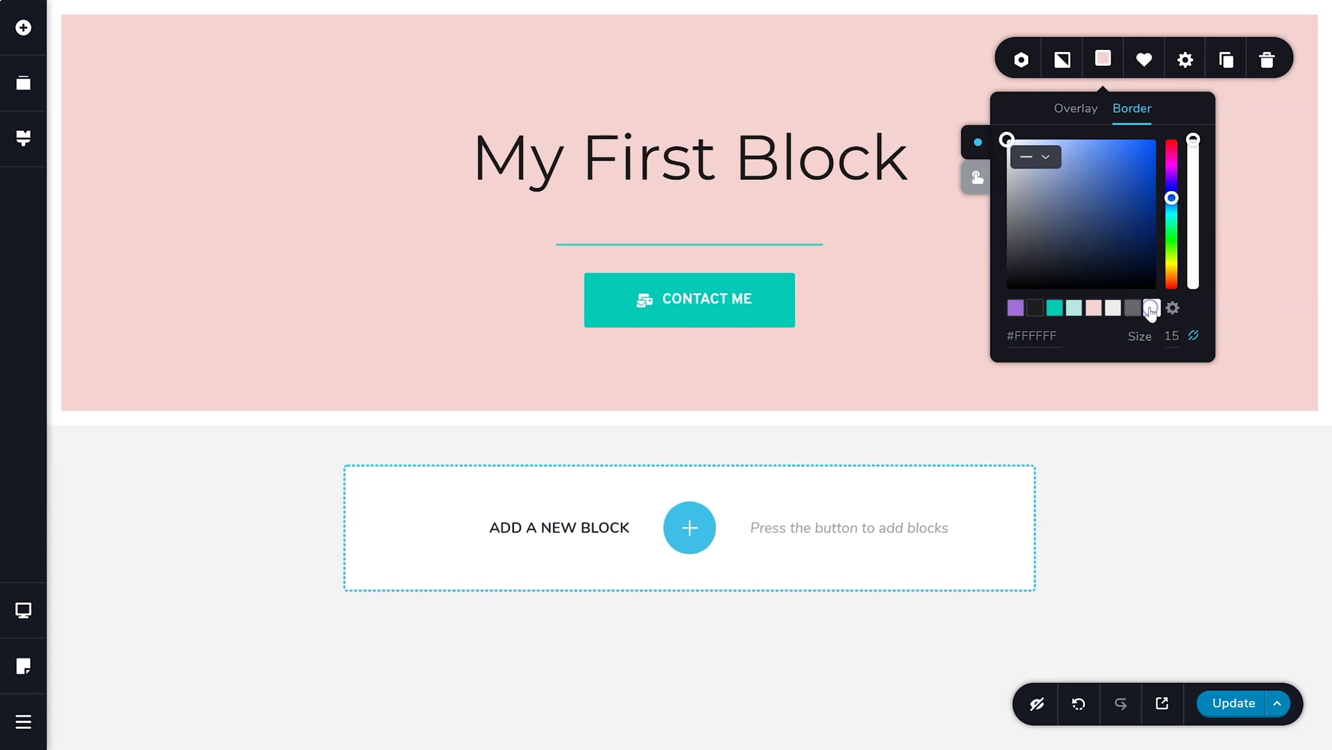
click(1074, 308)
click(1060, 313)
click(1094, 313)
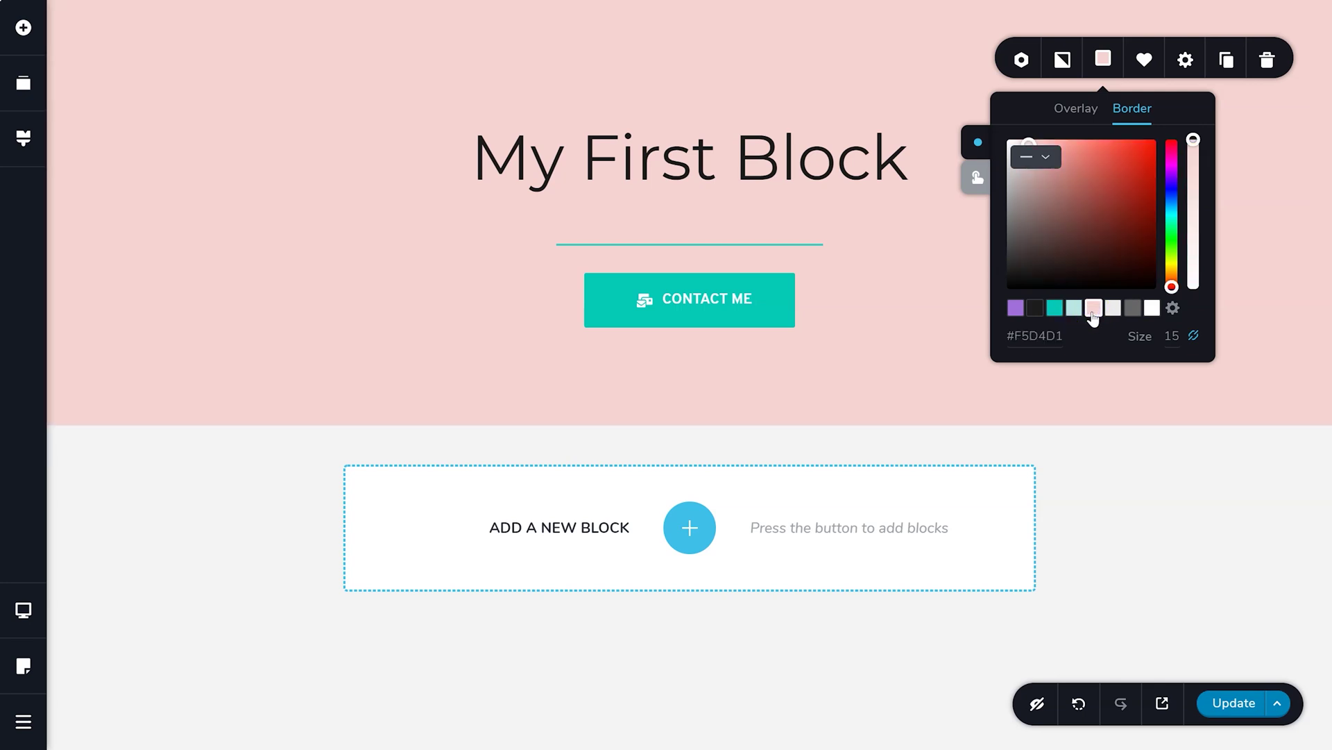
Set the block overlay to solid purple #A170D9 at about 71% opacity
click(1079, 110)
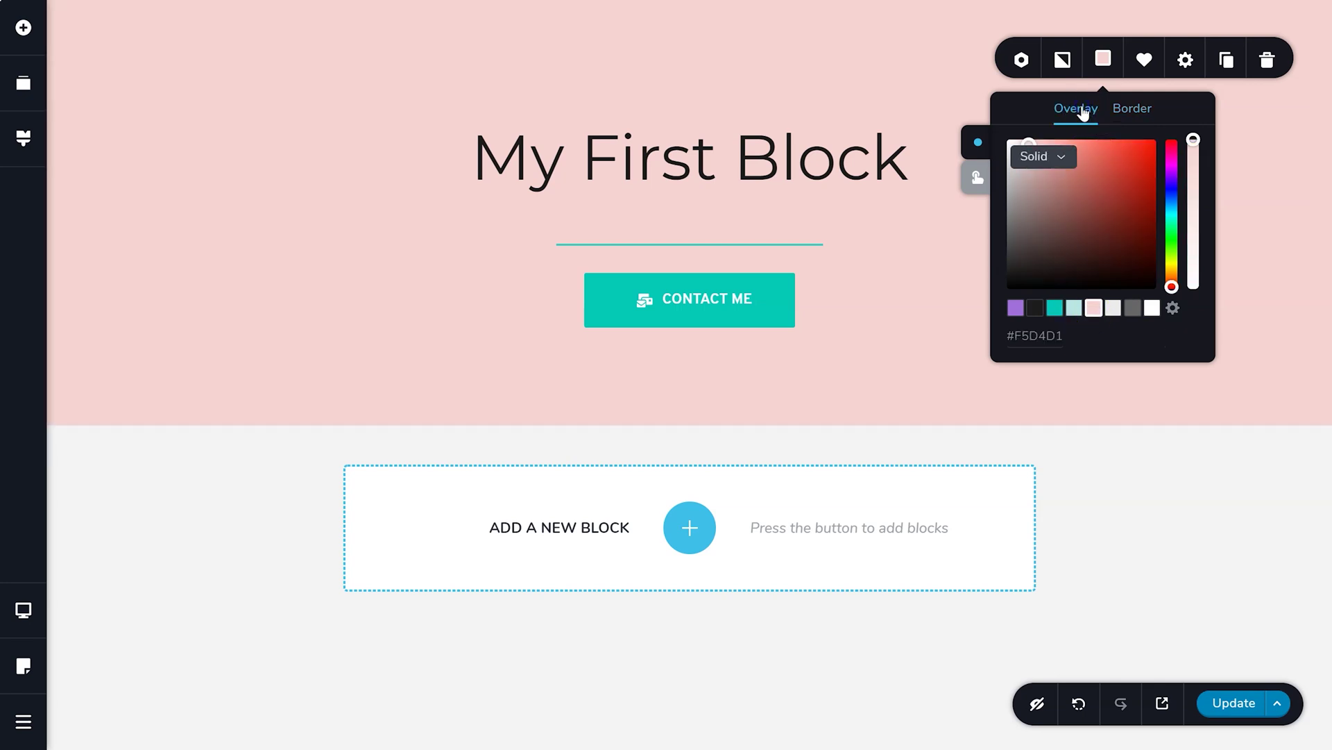
click(1072, 158)
click(1049, 207)
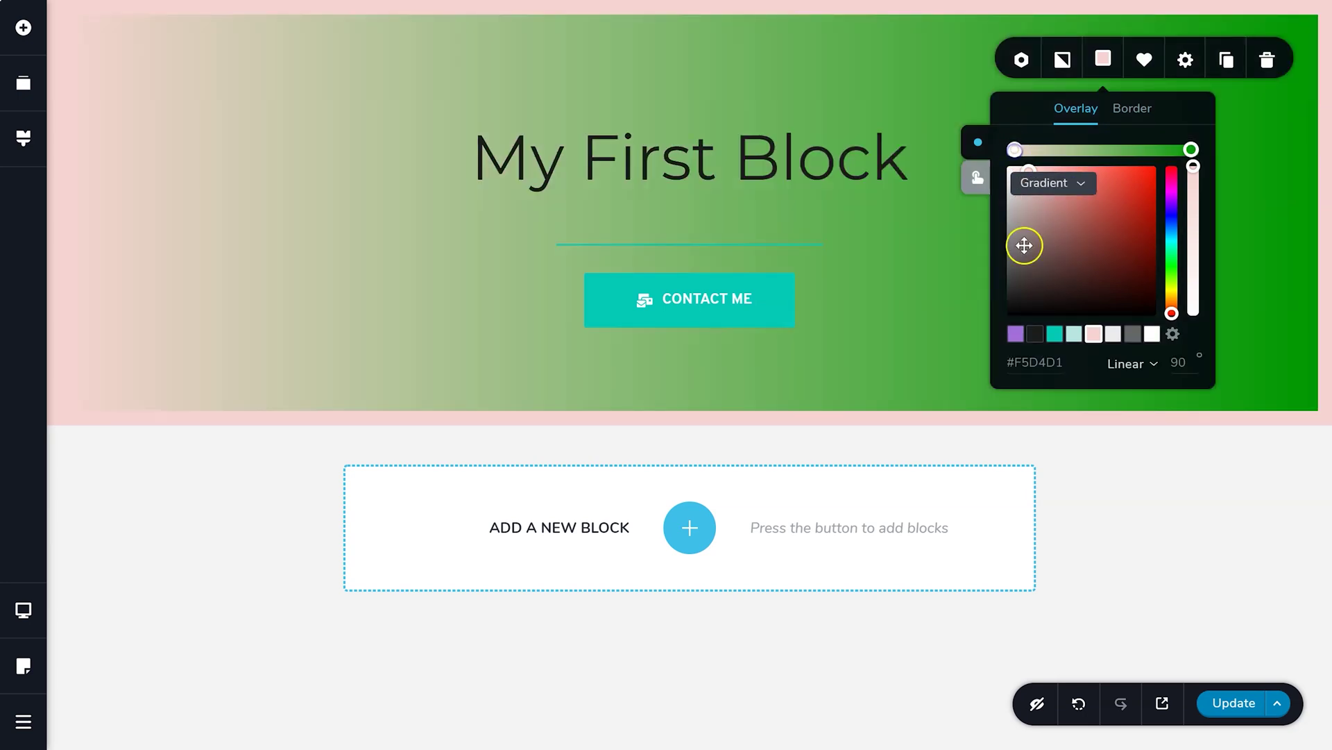
click(1016, 335)
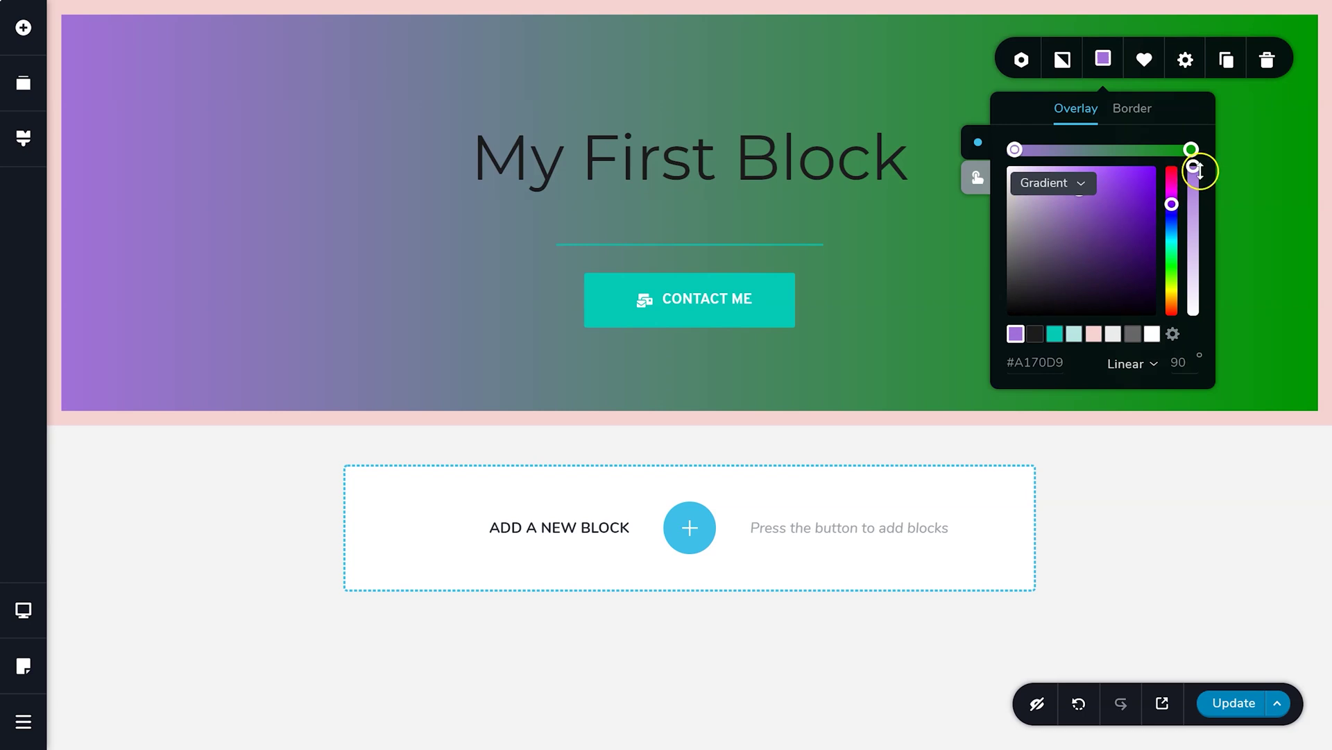
click(1067, 184)
click(1059, 208)
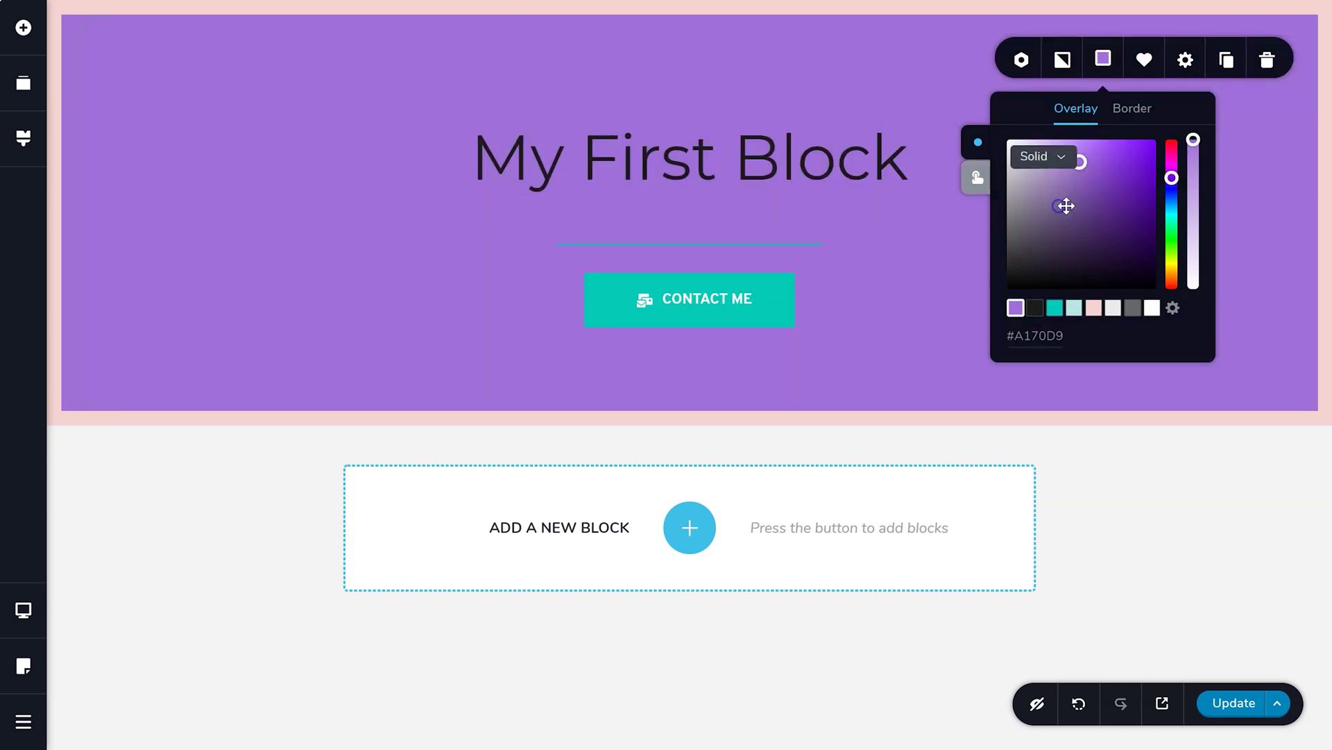
drag(1191, 141, 1194, 299)
Fade the pink border's opacity down until it is invisible
click(1138, 111)
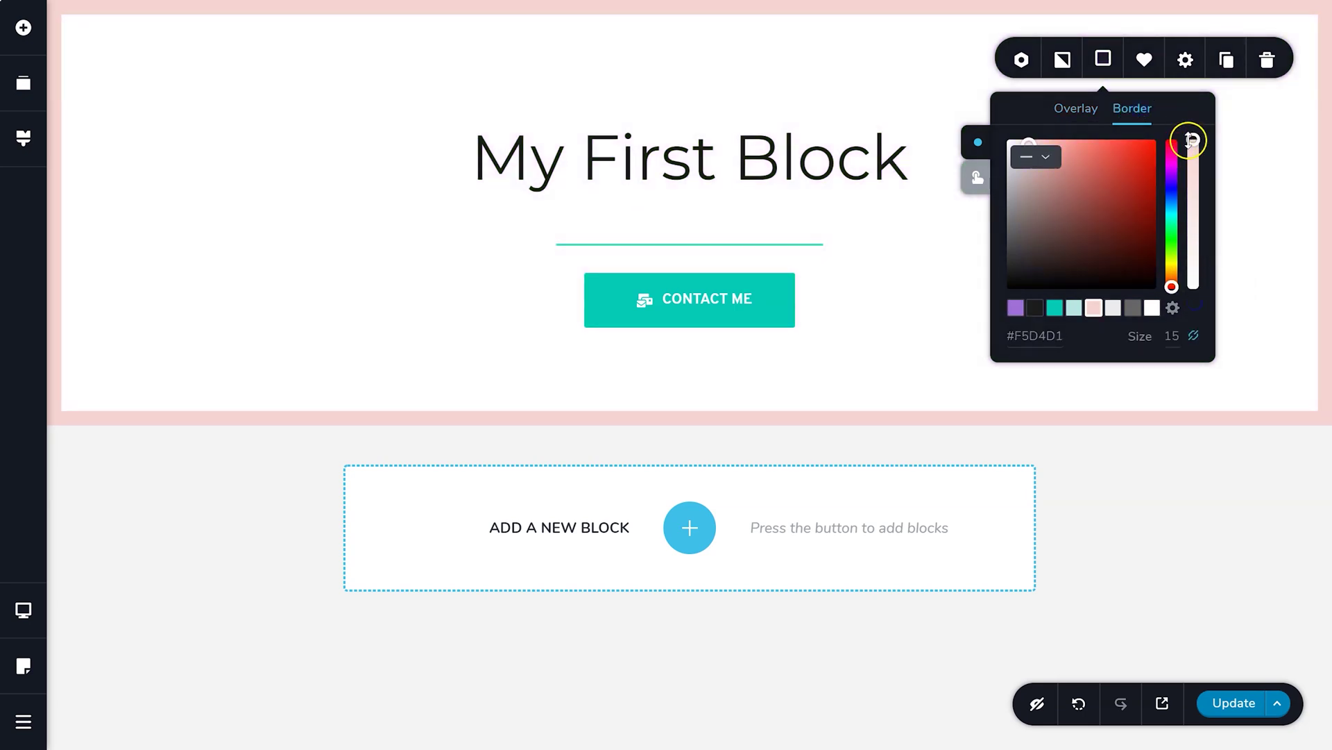
drag(1191, 141, 1195, 288)
click(977, 178)
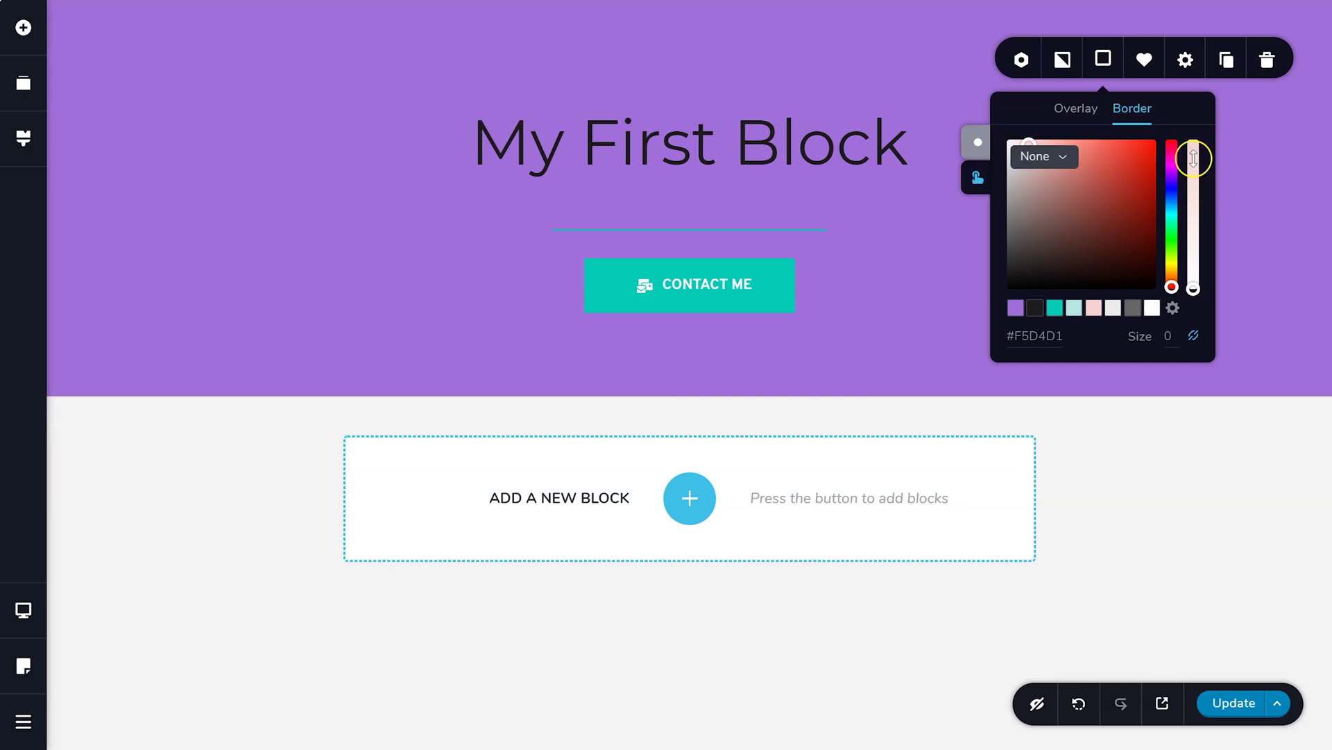
click(1193, 255)
click(1201, 286)
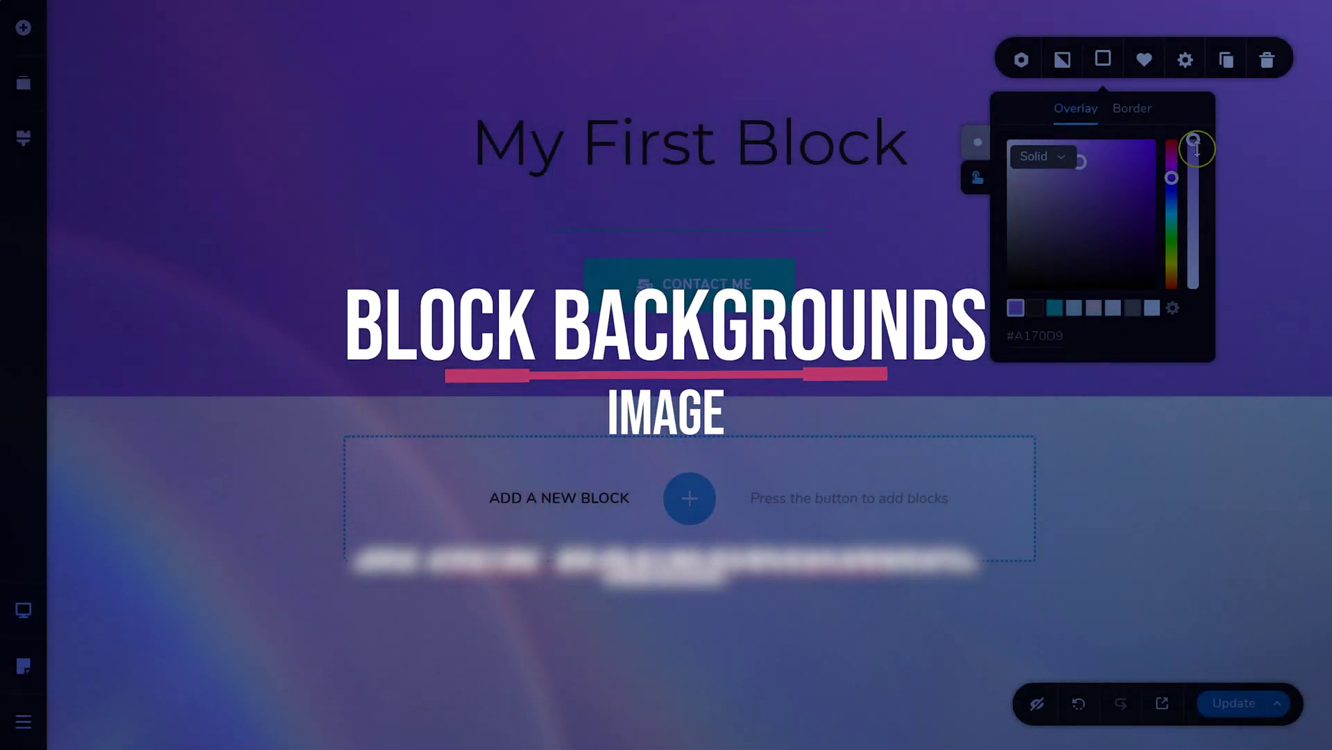
Make the overlay transparent and set the Golden Gate bridge photo as background, shifted to show more bridge
drag(1192, 165, 1193, 287)
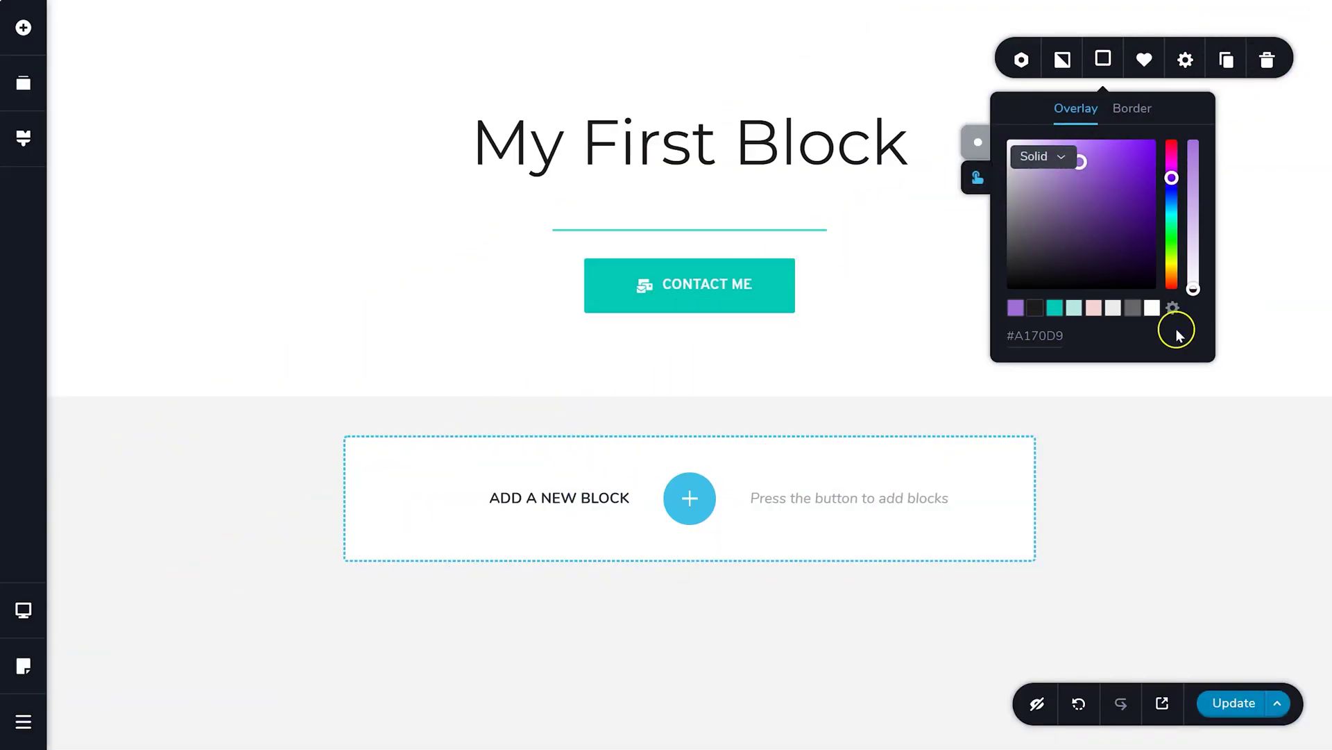
click(1062, 61)
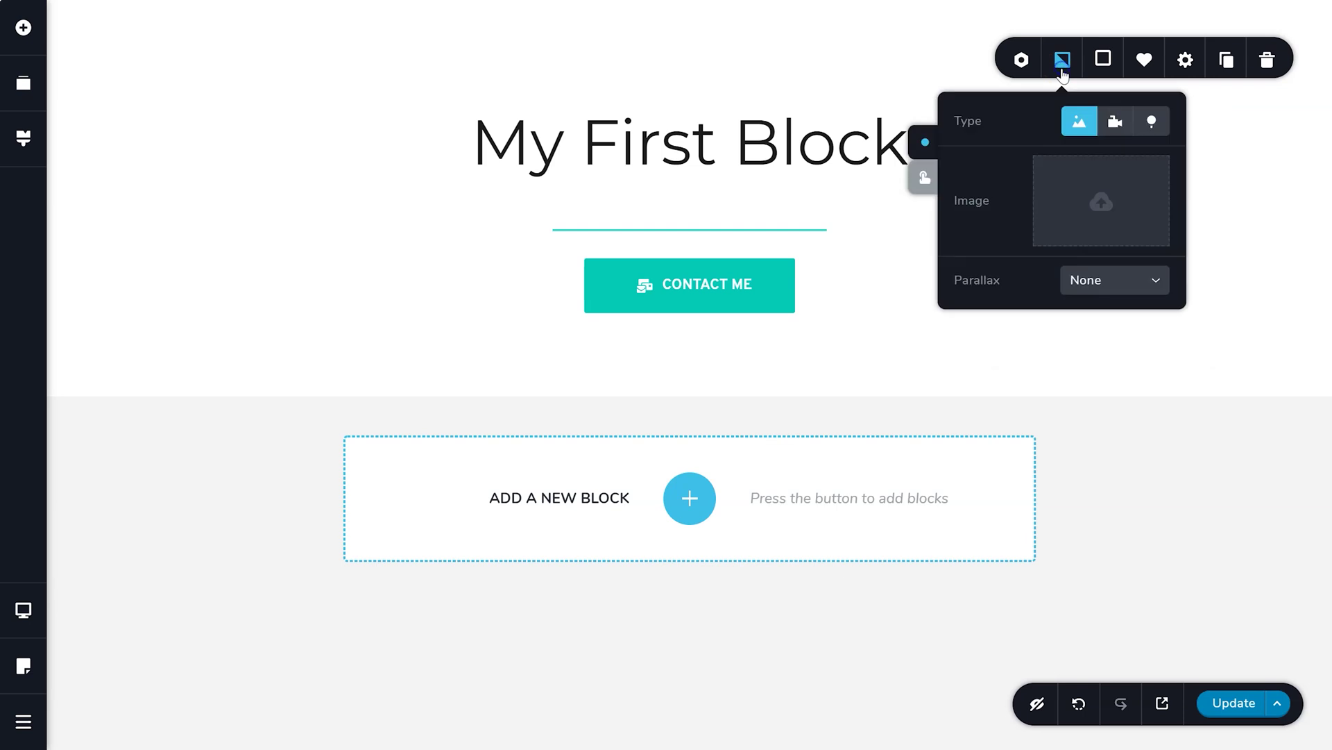
click(1105, 231)
click(1096, 216)
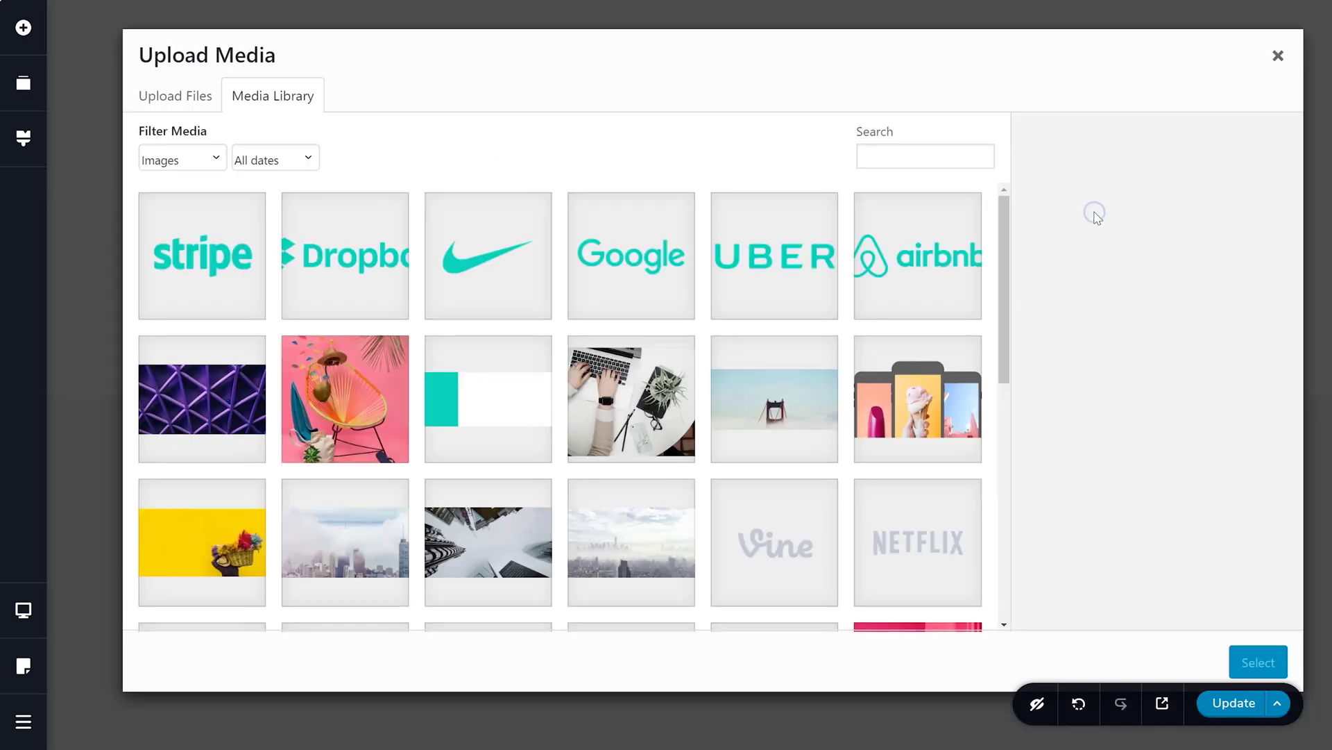
click(762, 418)
click(1253, 663)
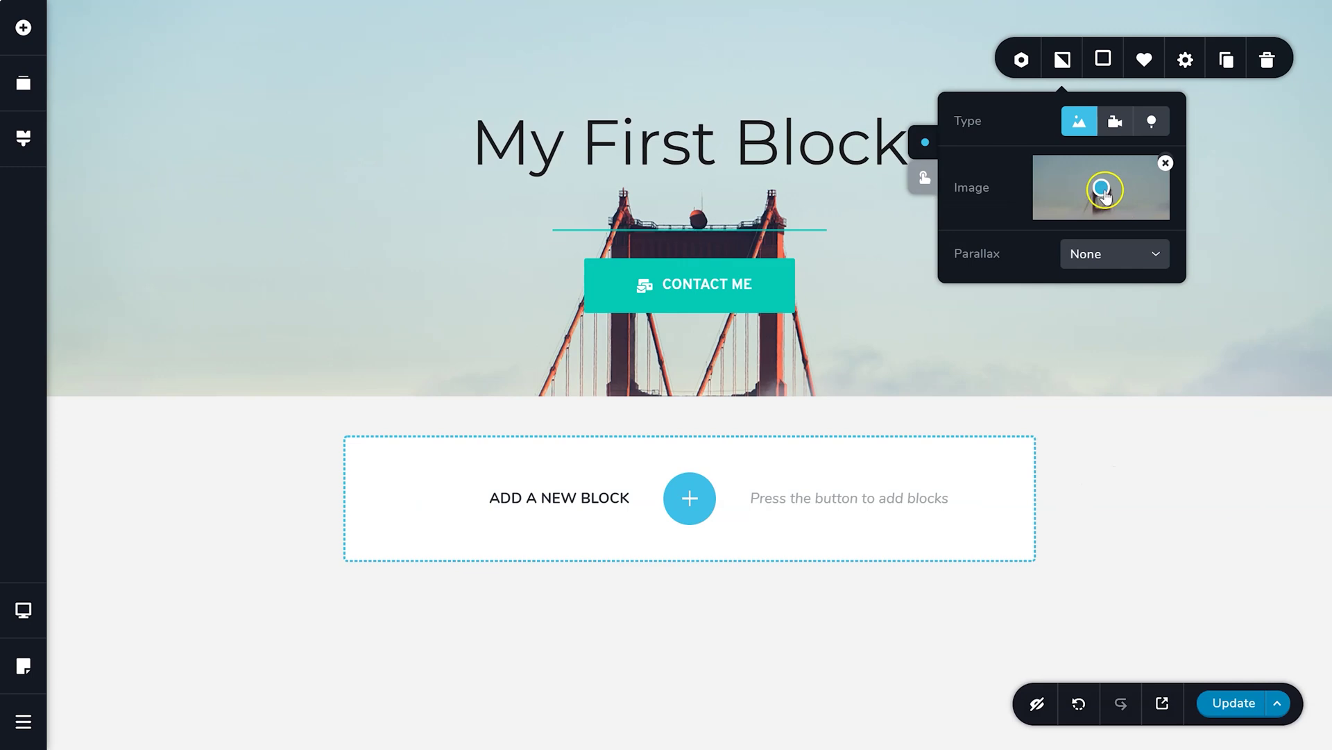
drag(1101, 187, 1105, 235)
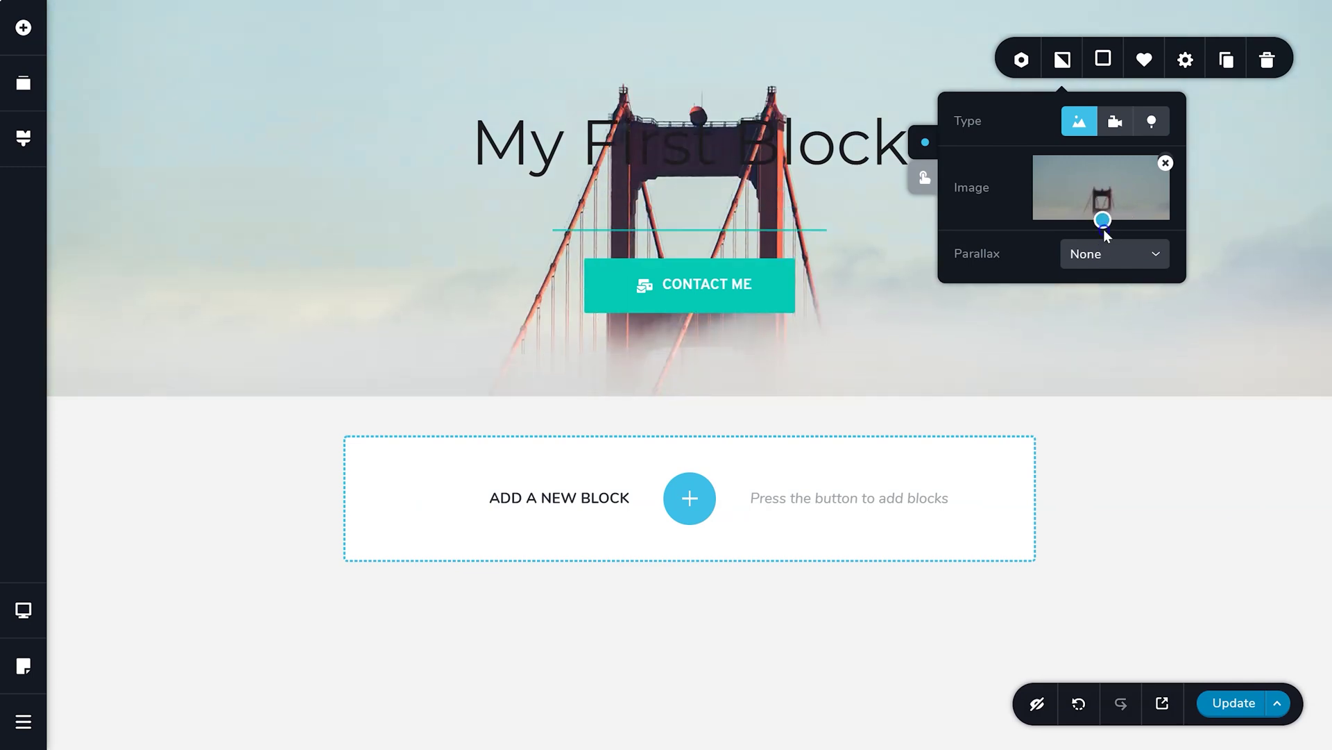
Cover the bridge photo with a faint white #FFFFFF overlay
click(1103, 58)
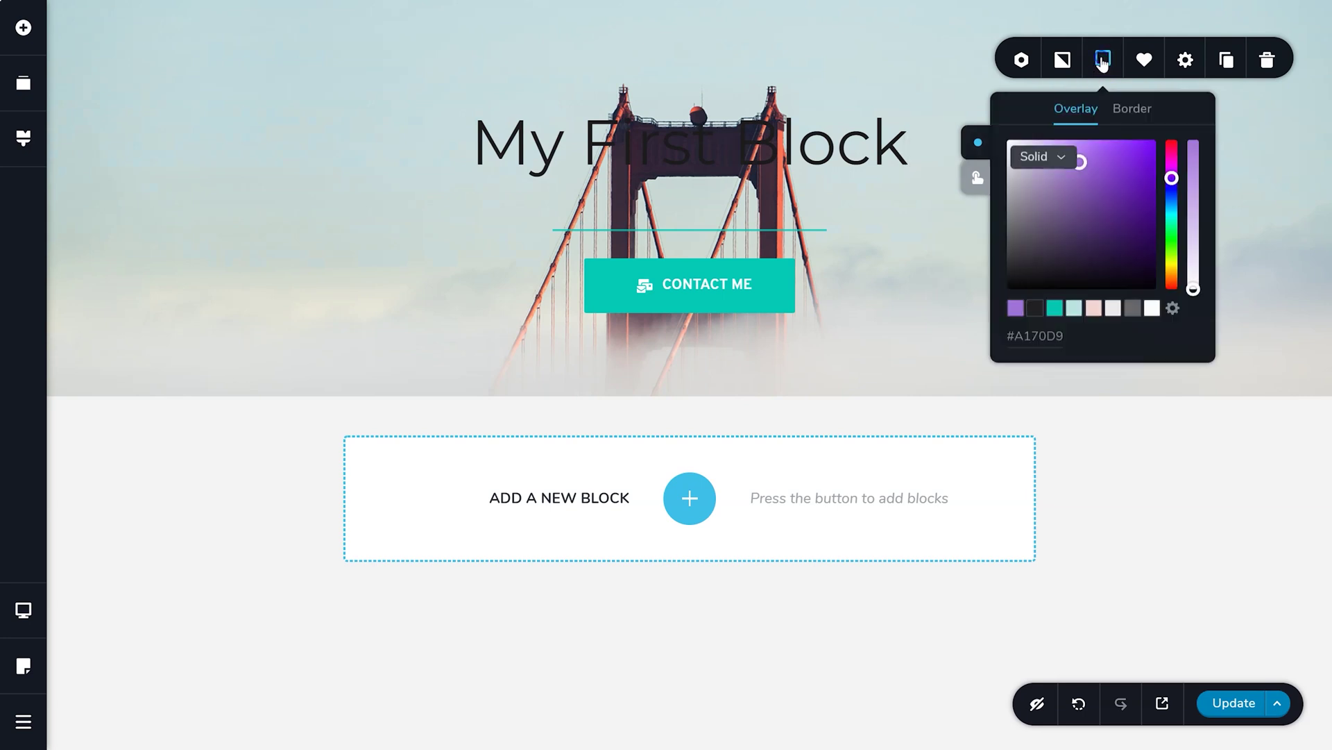
click(1015, 308)
mouse_move(1202, 164)
mouse_down()
mouse_move(1189, 229)
mouse_move(1193, 169)
mouse_up()
click(1153, 307)
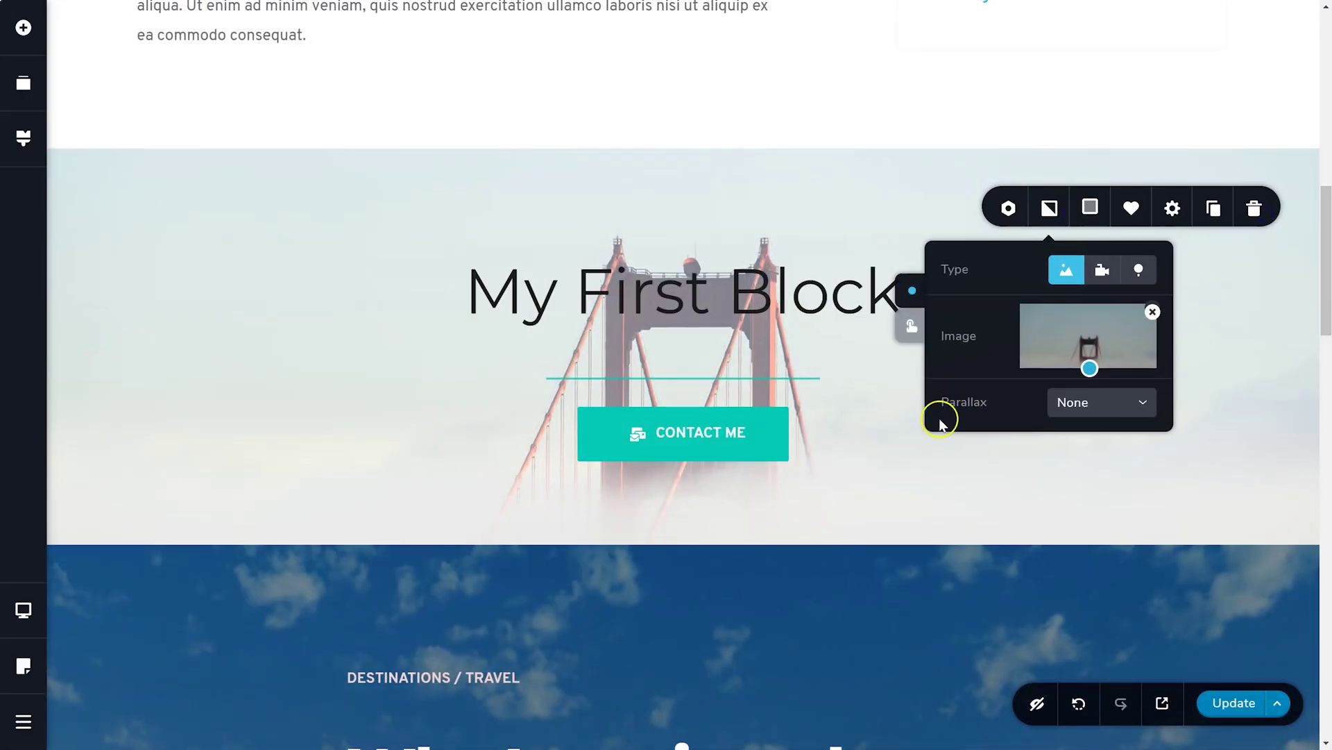
Set the background image's parallax to Fixed, then change it to Animated
click(1085, 411)
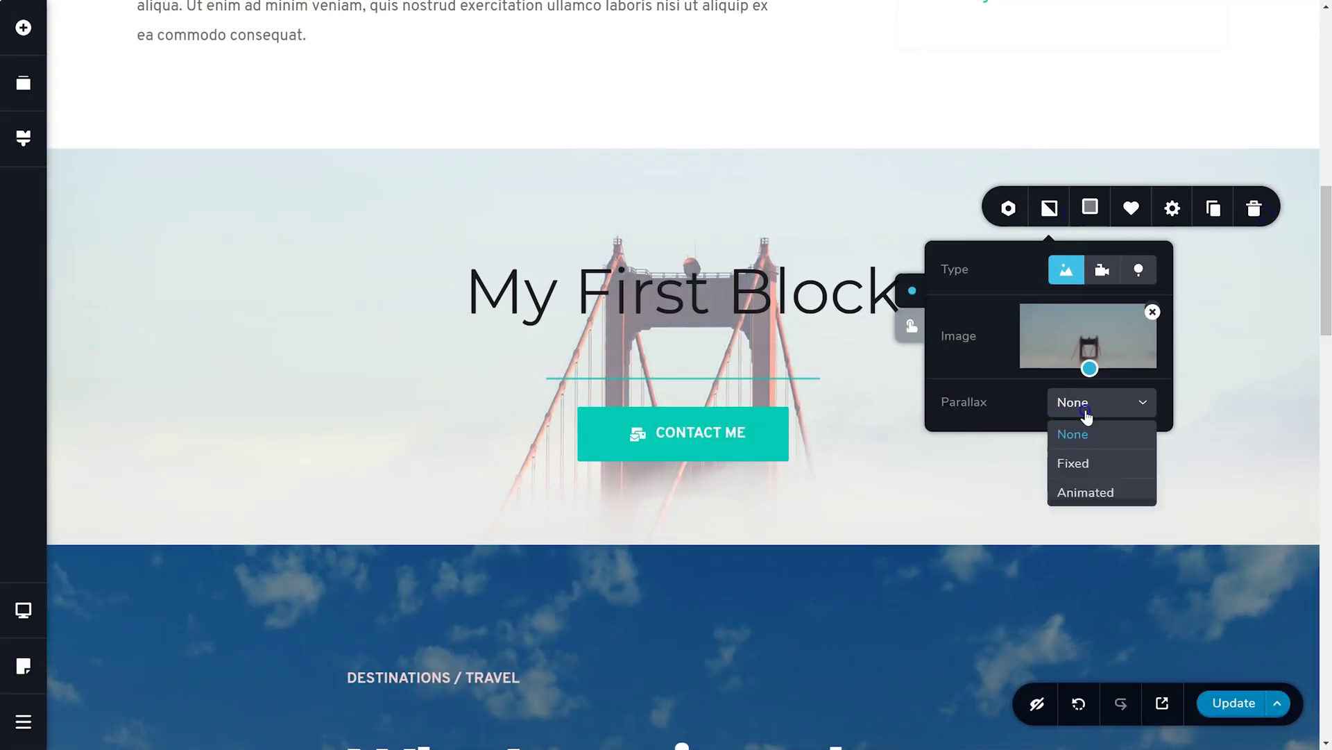
click(1076, 462)
scroll(848, 403, down, 2)
scroll(848, 402, down, 2)
scroll(847, 396, up, 10)
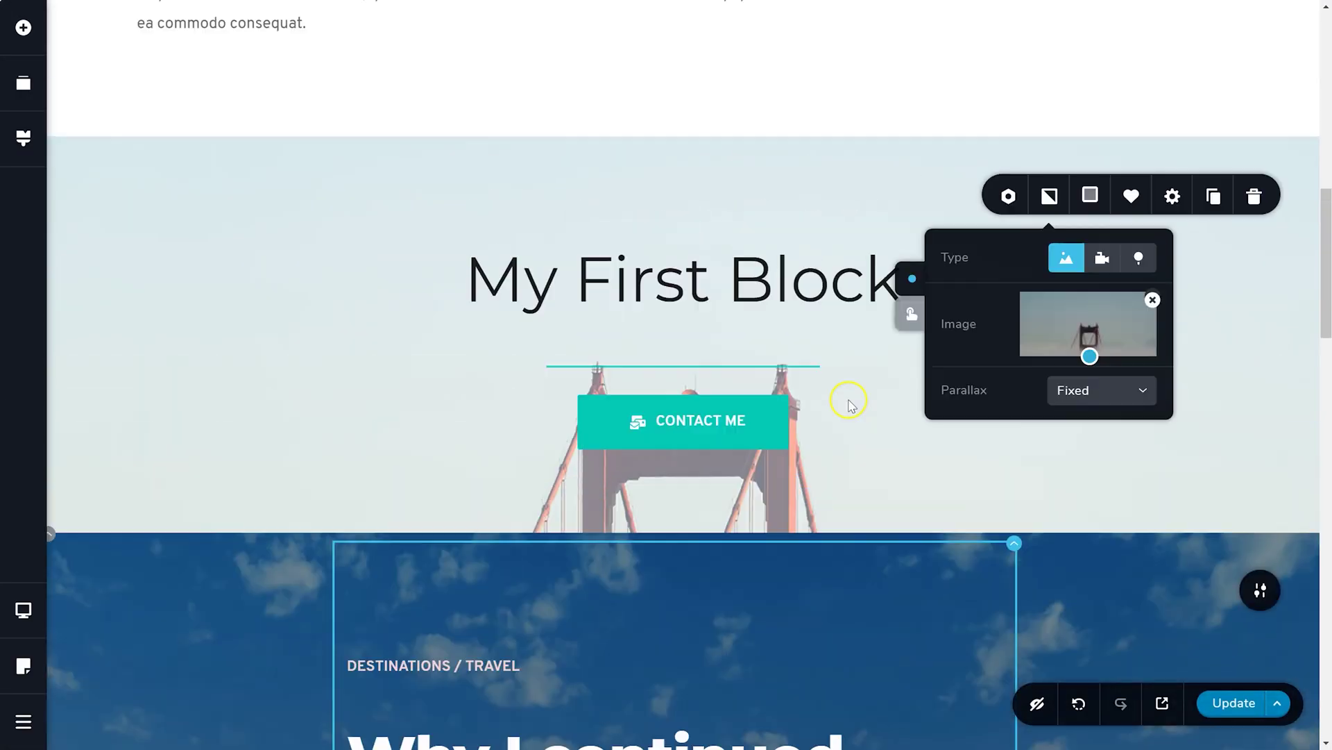
scroll(854, 402, down, 8)
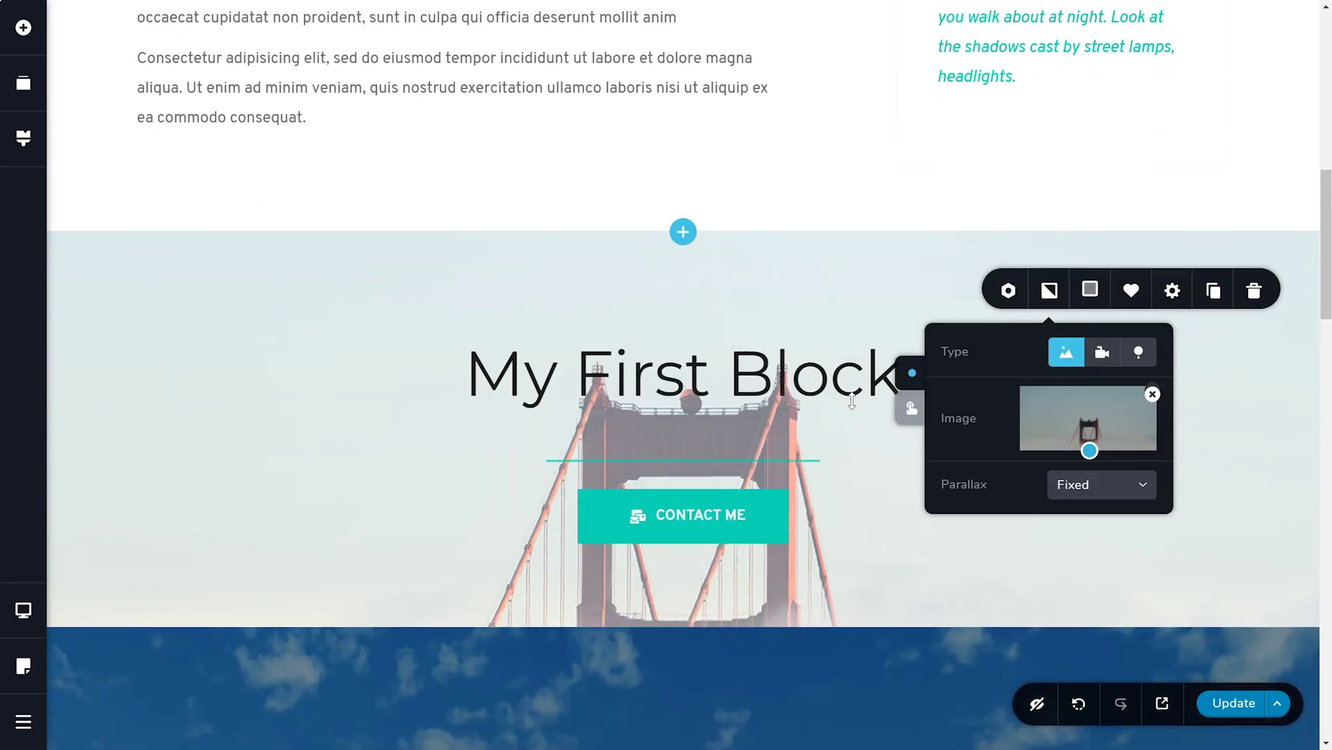
scroll(852, 406, up, 5)
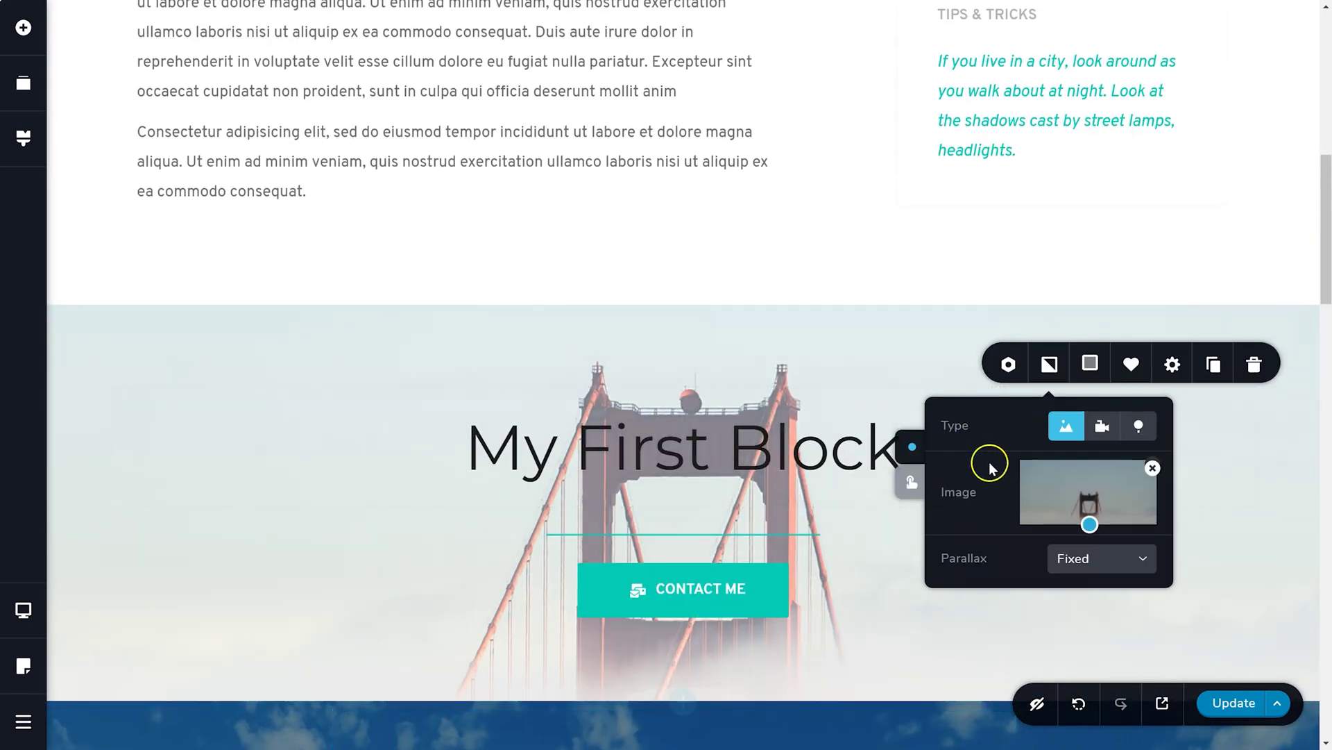
click(1082, 557)
click(1086, 647)
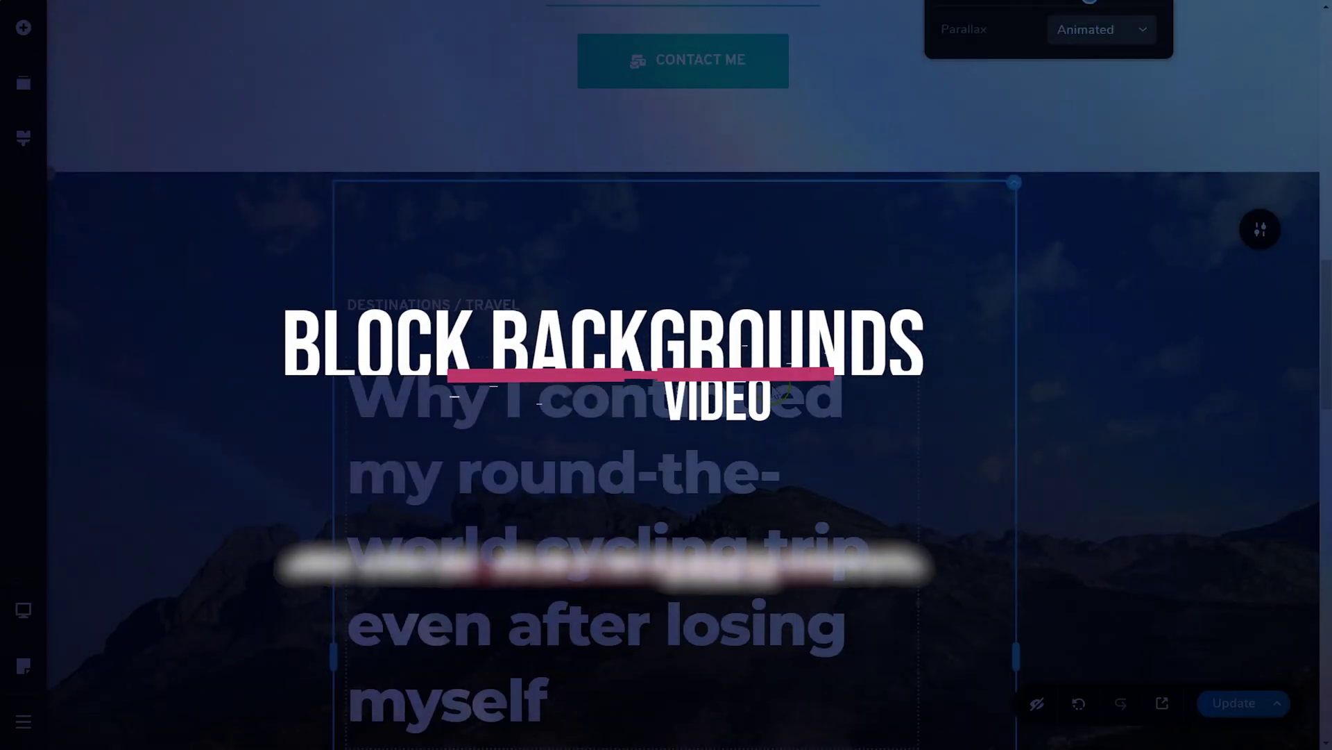
scroll(777, 392, up, 10)
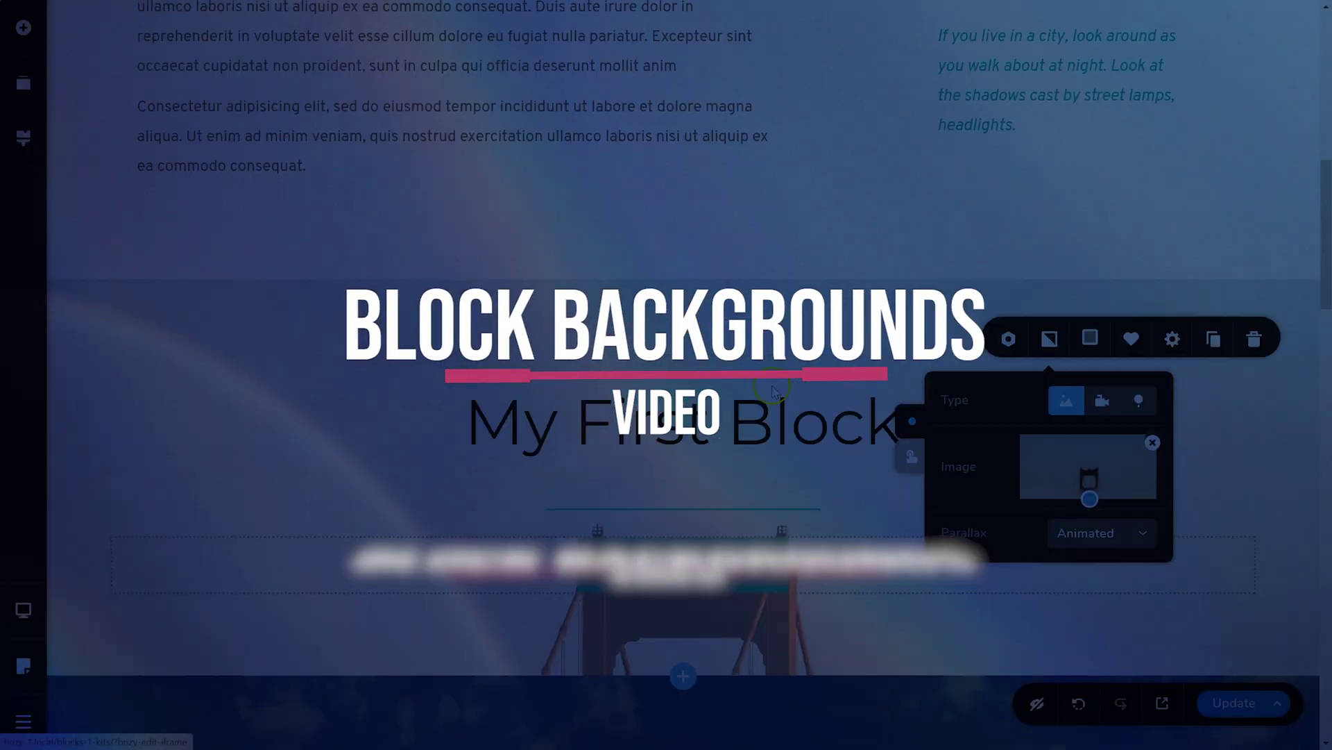
scroll(798, 418, down, 7)
scroll(796, 418, down, 2)
scroll(797, 419, up, 5)
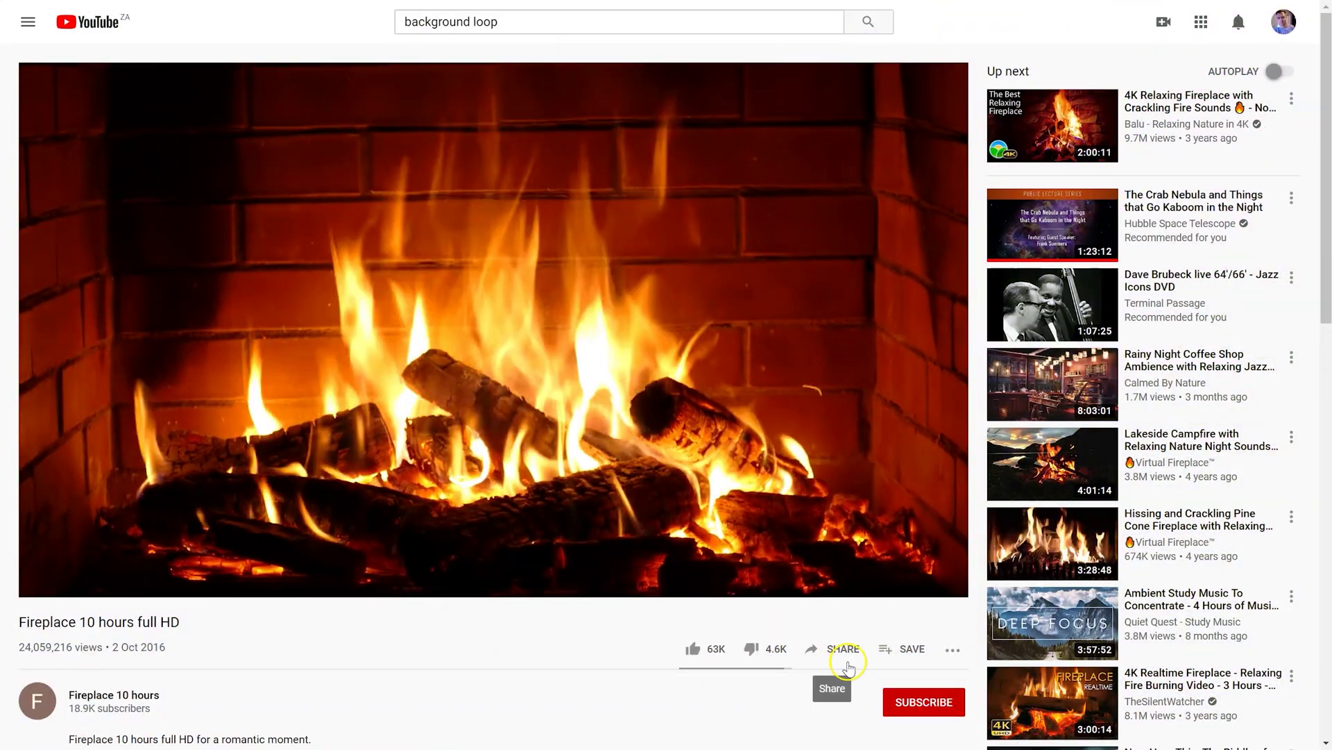
Copy the share link of the 'Fireplace 10 hours full HD' YouTube video
click(847, 652)
click(821, 402)
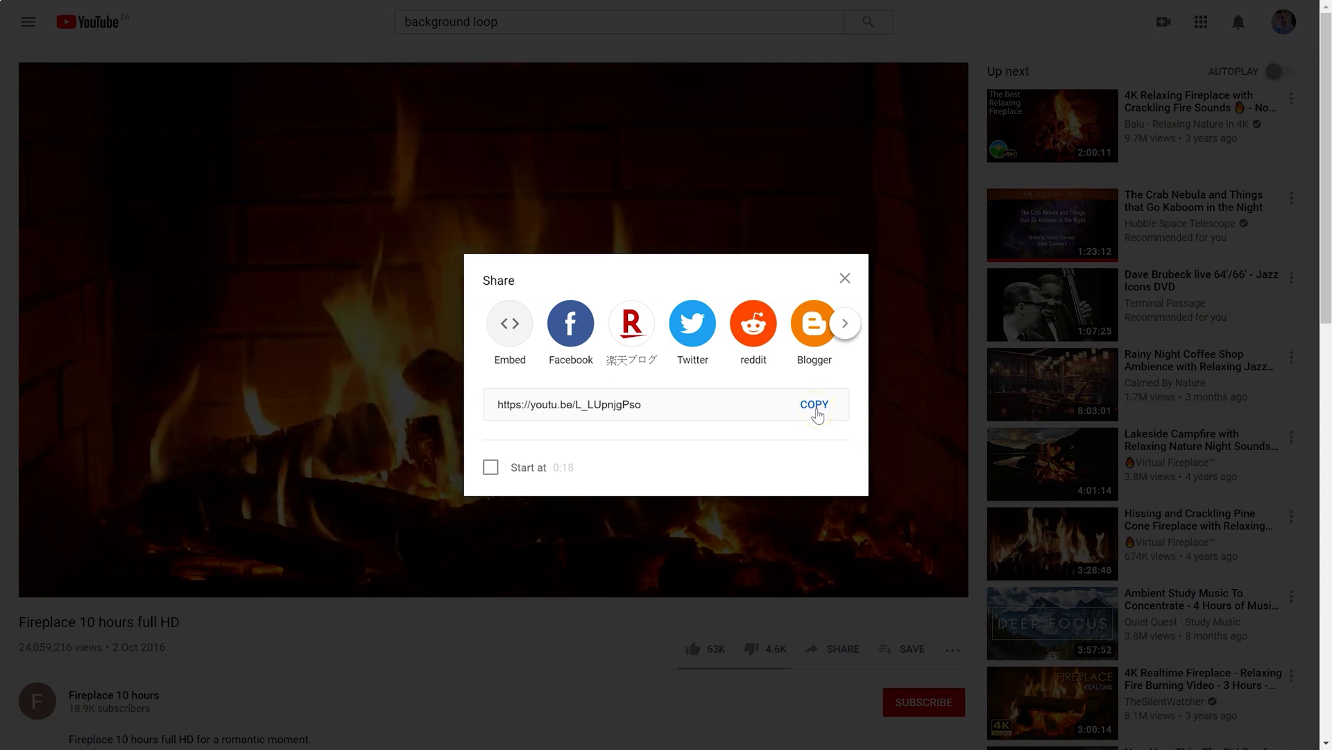
click(816, 409)
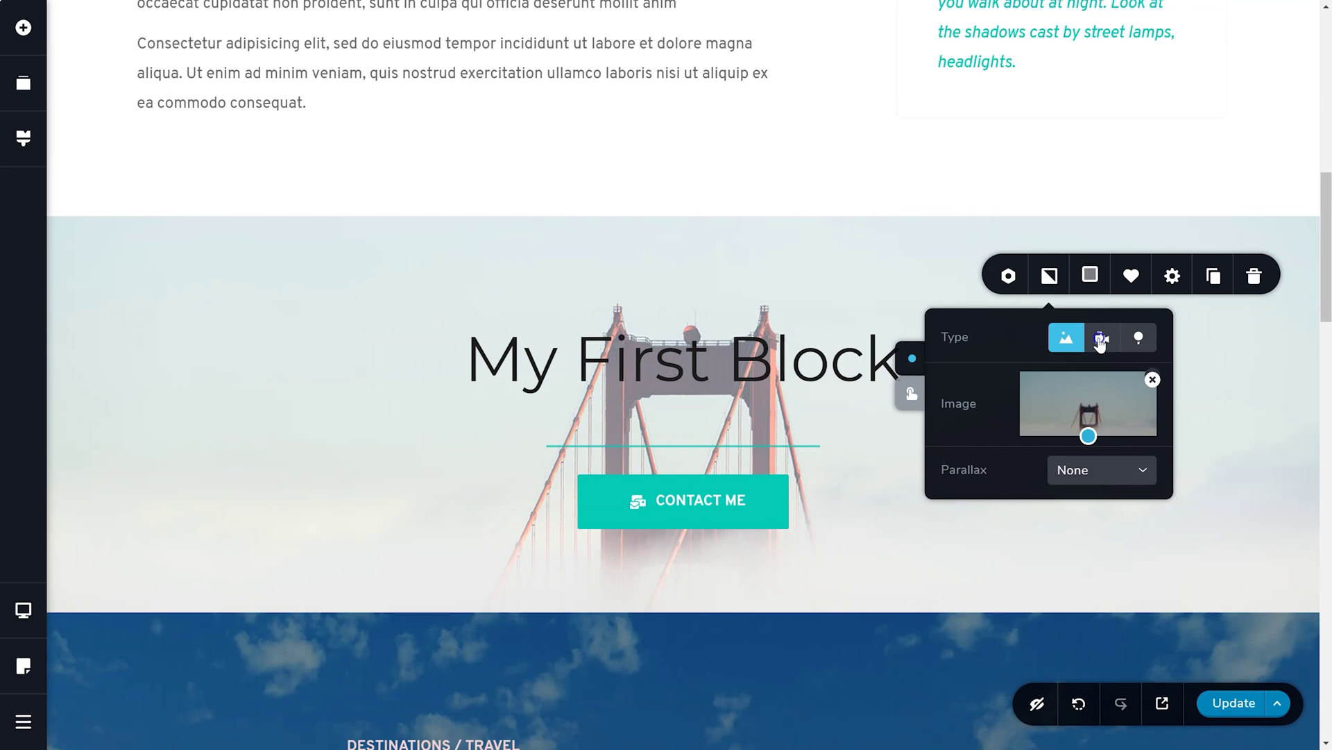
Use the pasted fireplace YouTube link as a looping background video starting at 120 seconds
click(1100, 340)
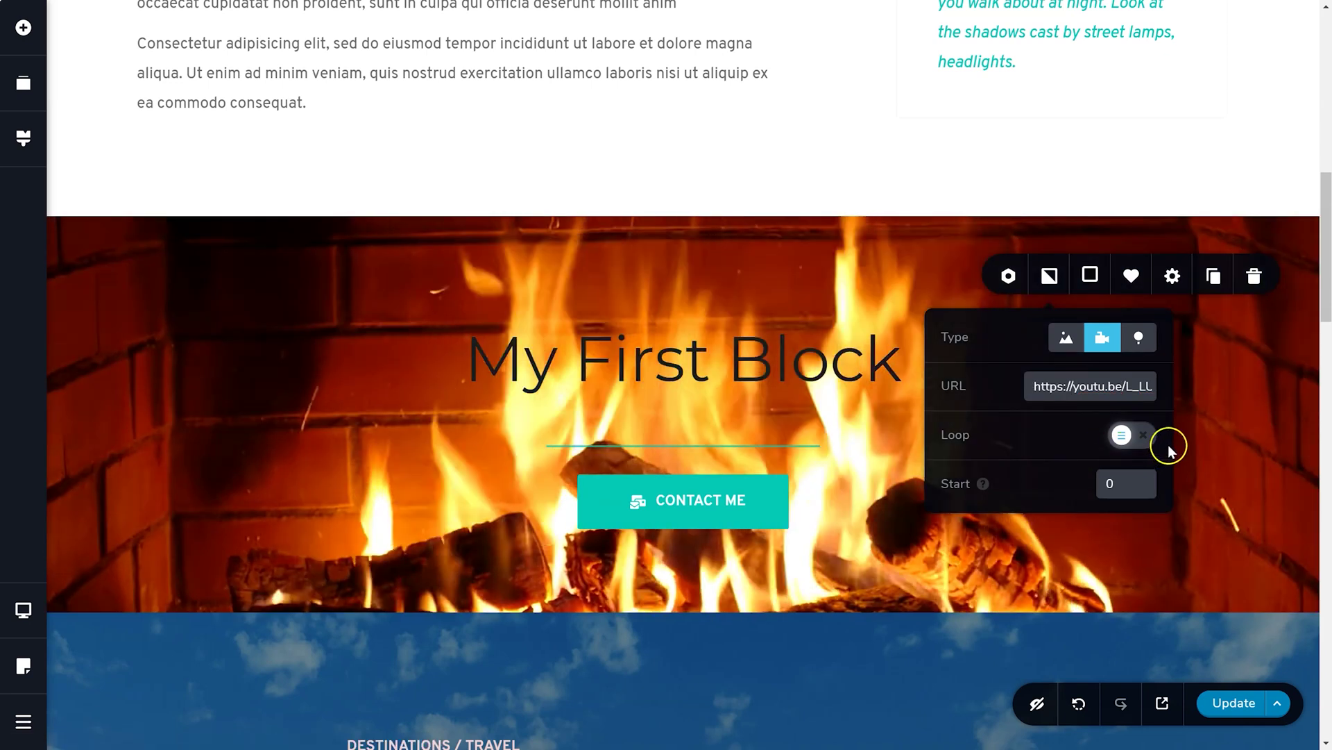
click(1138, 450)
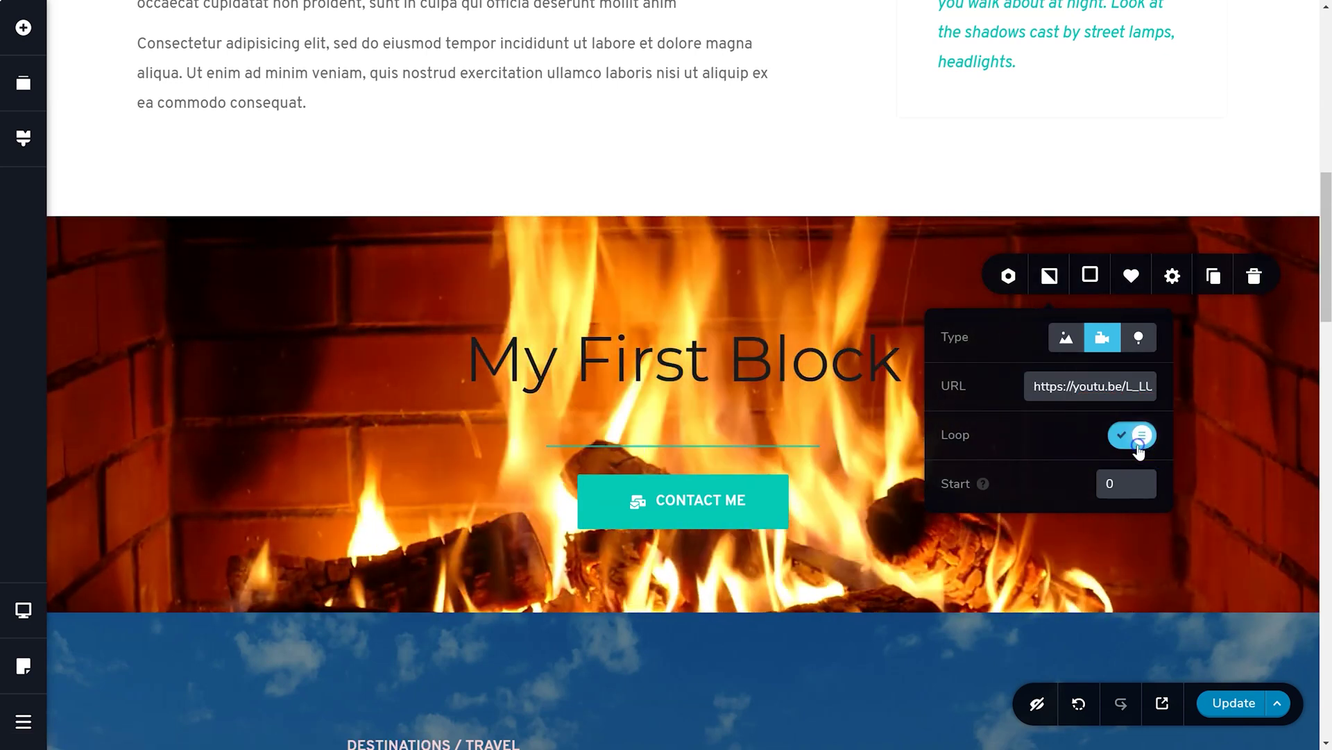
drag(1118, 485, 1080, 485)
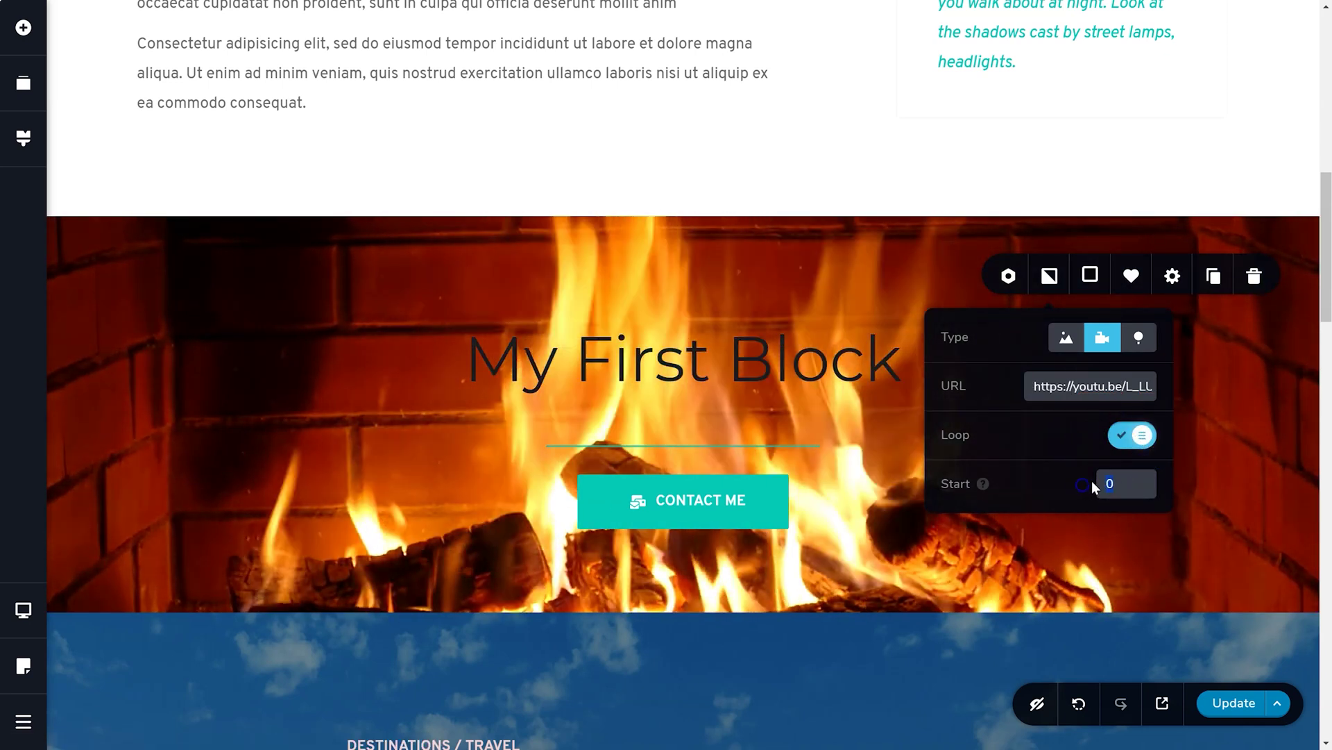
text(120)
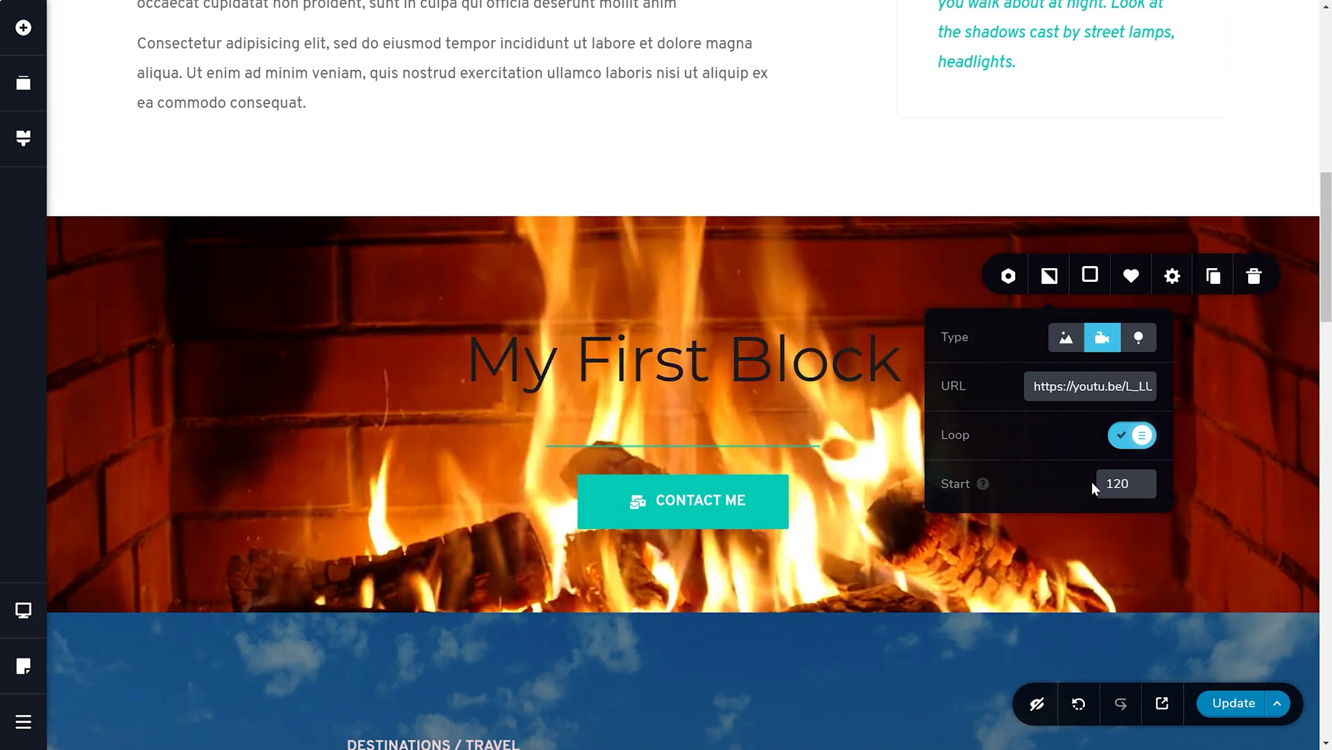
click(1071, 484)
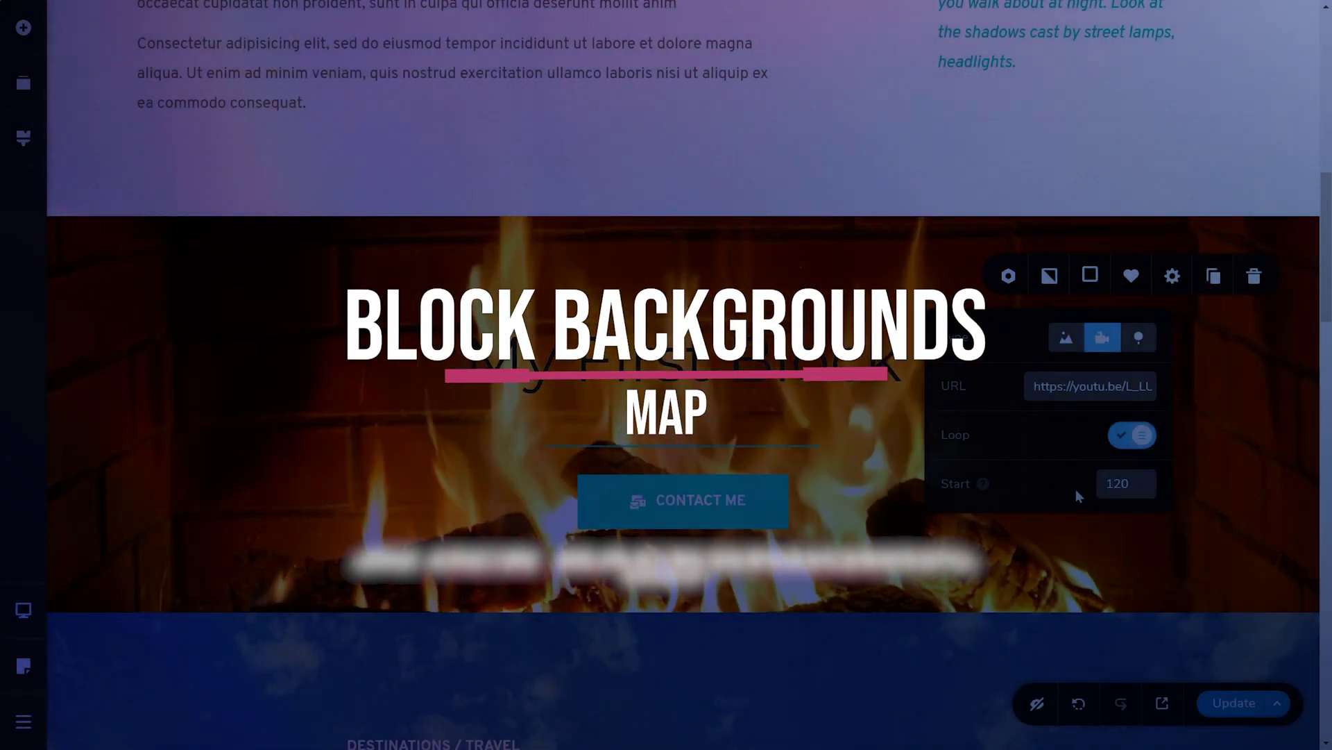
Switch the background to a Google Map of Robben Island at zoom 14
click(1139, 338)
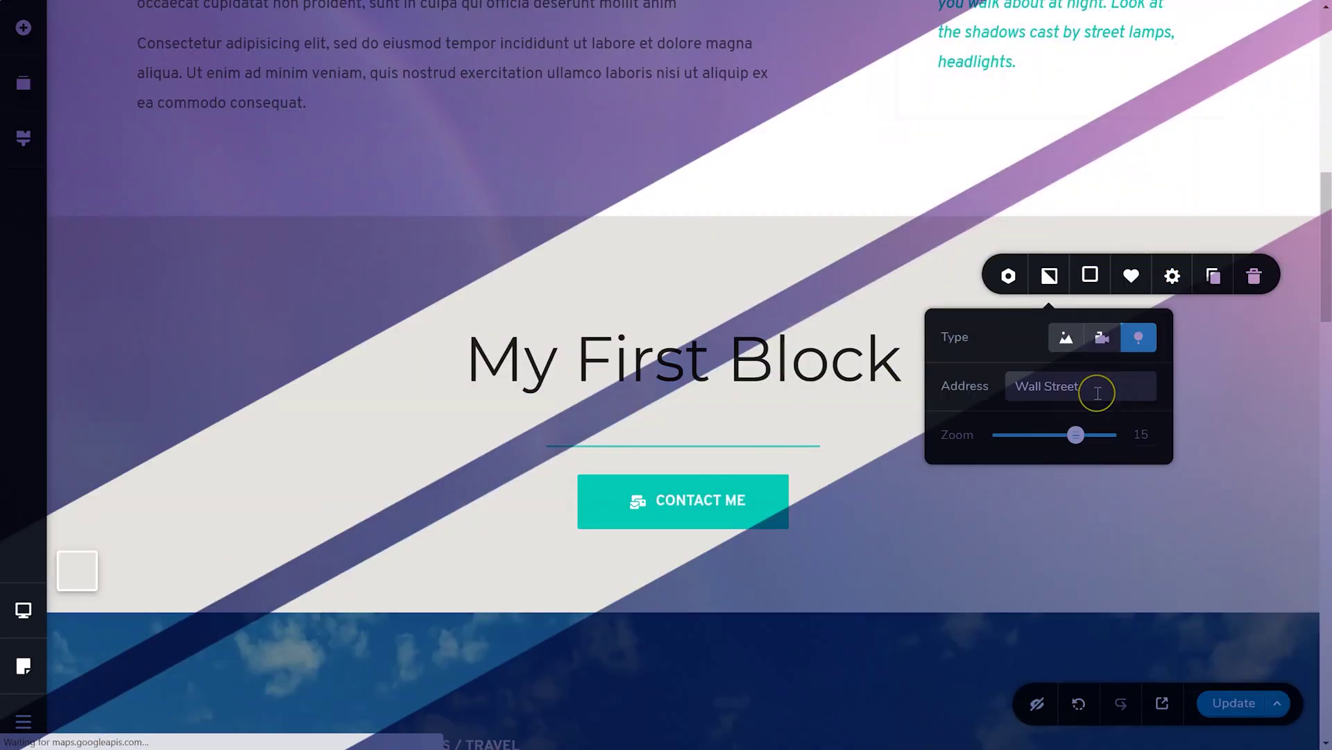
click(1111, 339)
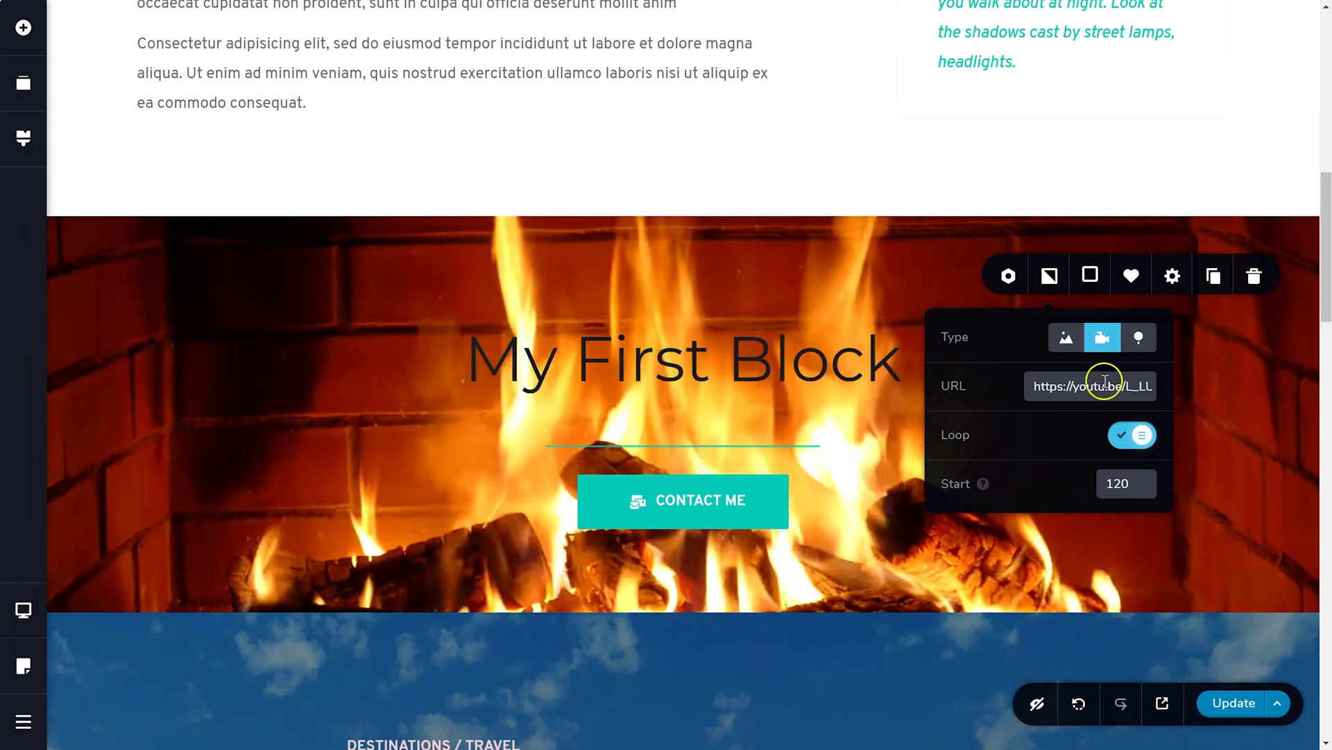
click(1139, 338)
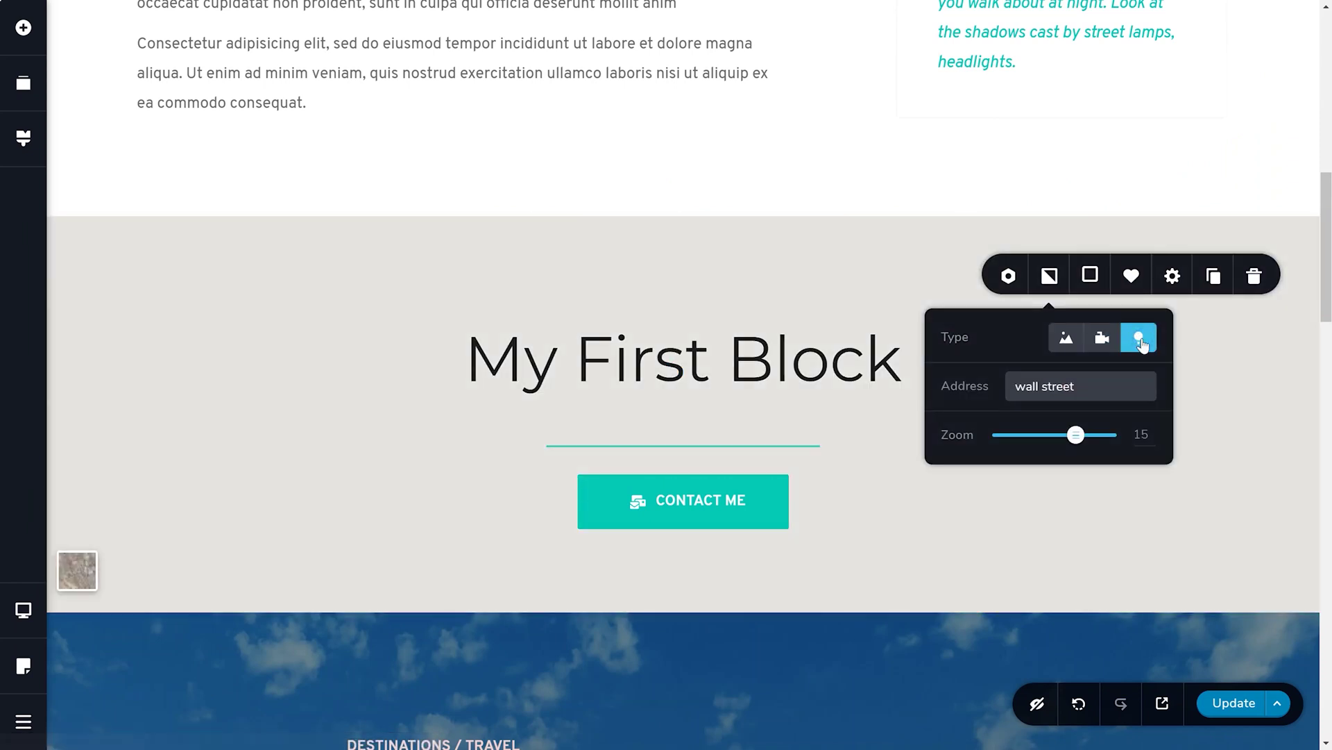
drag(1091, 385, 1046, 388)
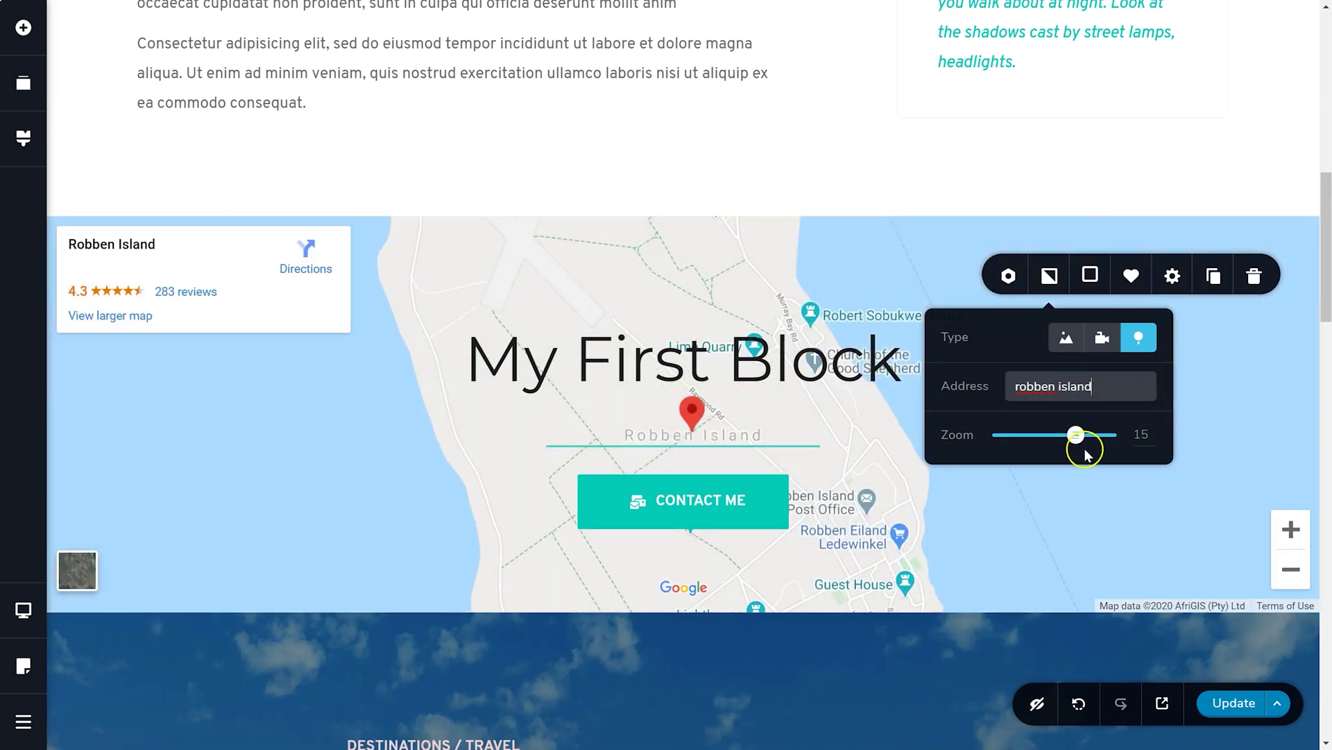
mouse_move(1086, 449)
mouse_down()
mouse_move(1047, 440)
mouse_move(1072, 443)
mouse_up()
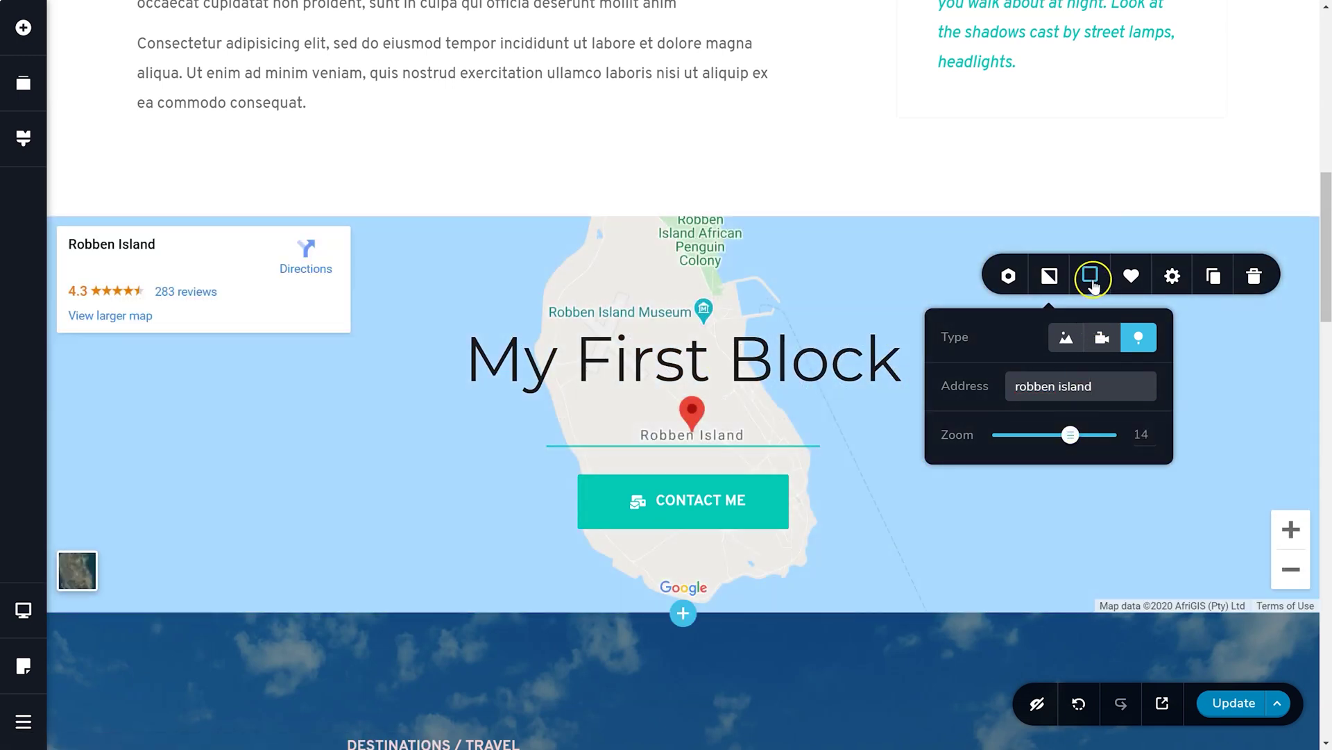
Tint the map background with a dark grey overlay
click(1091, 277)
click(1042, 524)
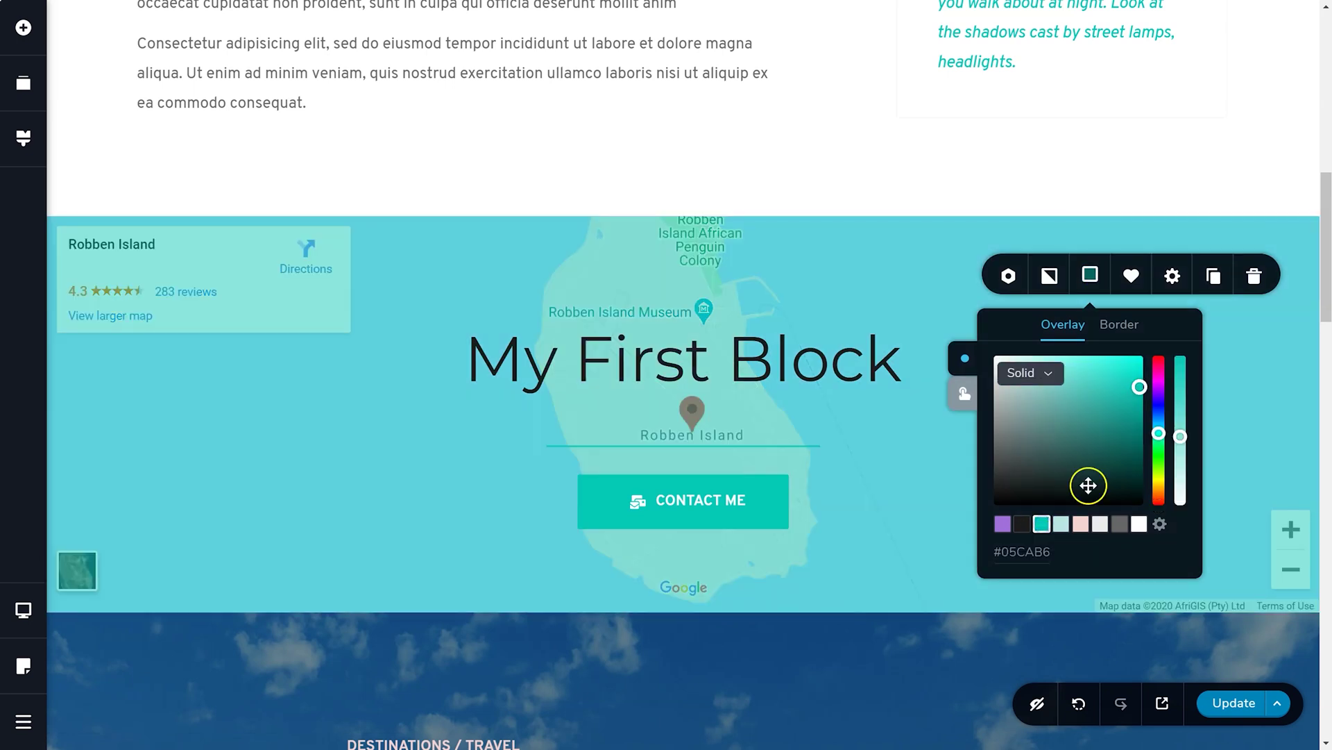
click(1003, 524)
click(1080, 525)
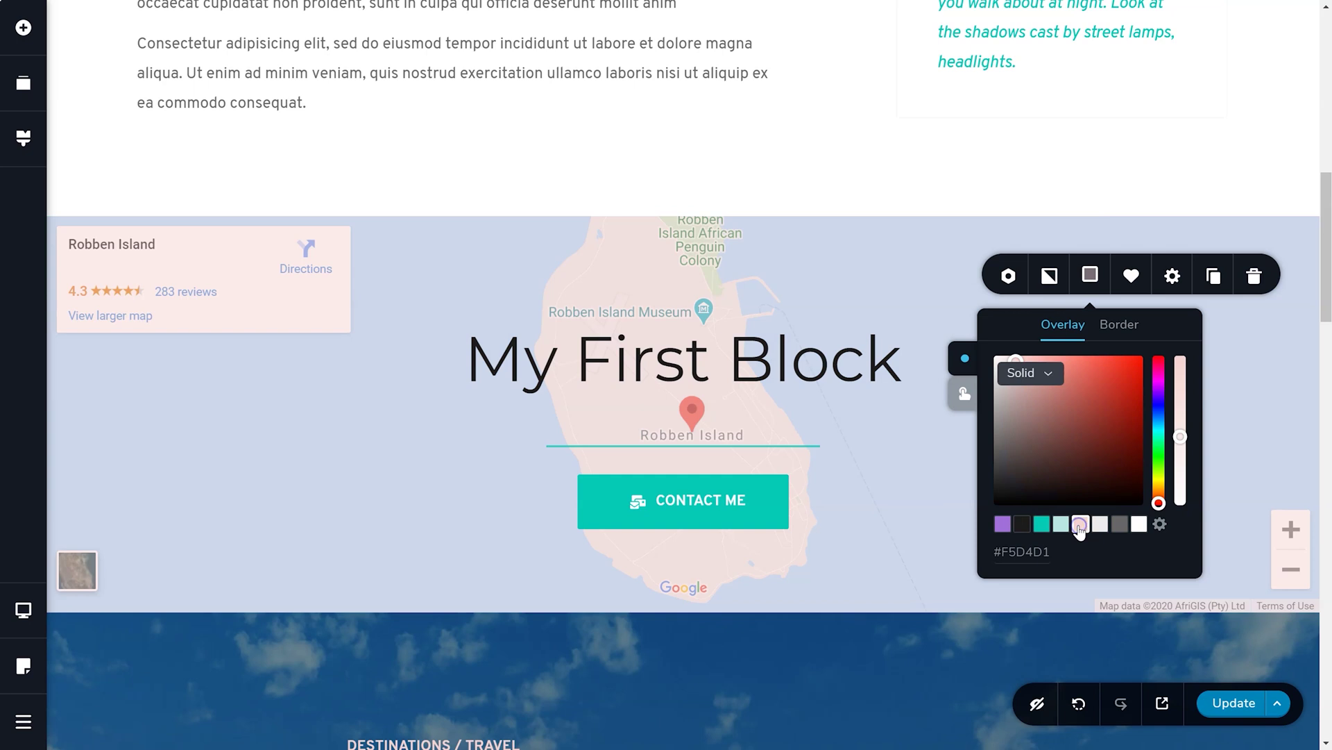
click(1126, 524)
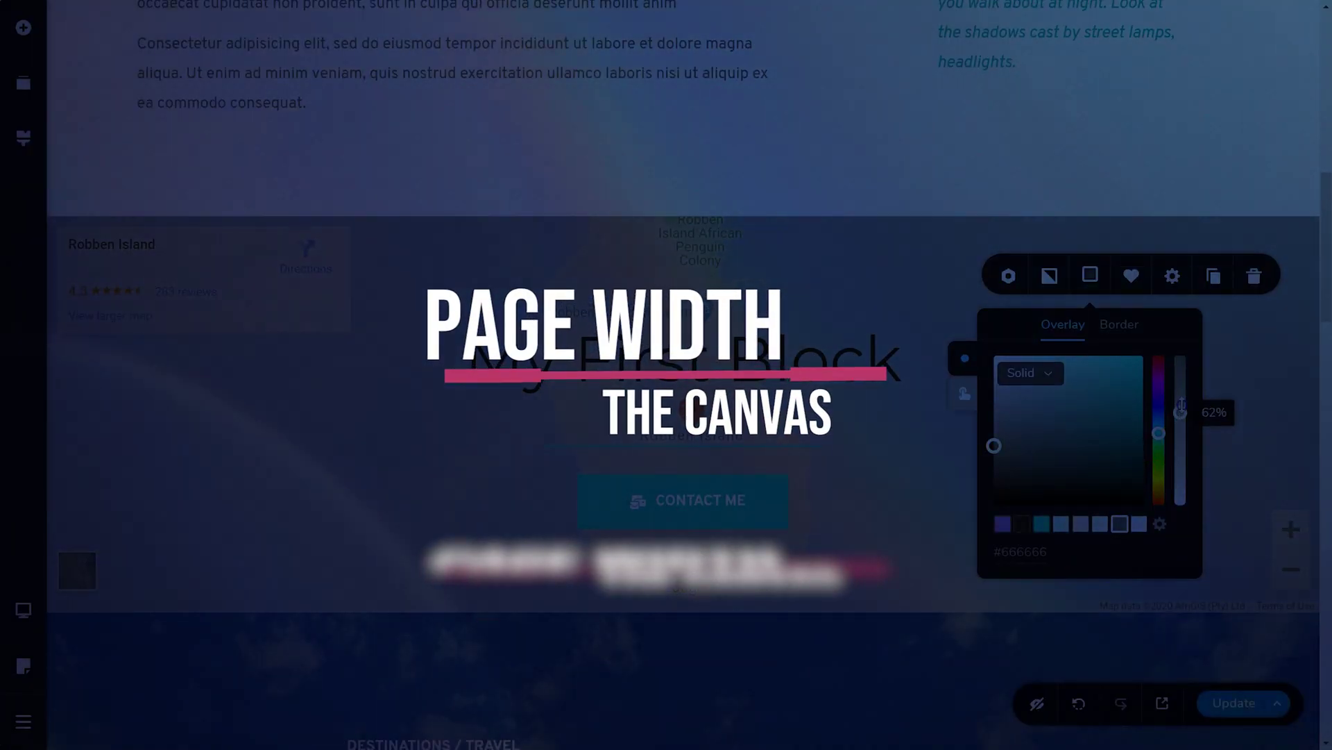
Adjust the grey overlay's opacity, then add a column section with a paragraph and button on the right
drag(1179, 436, 1181, 481)
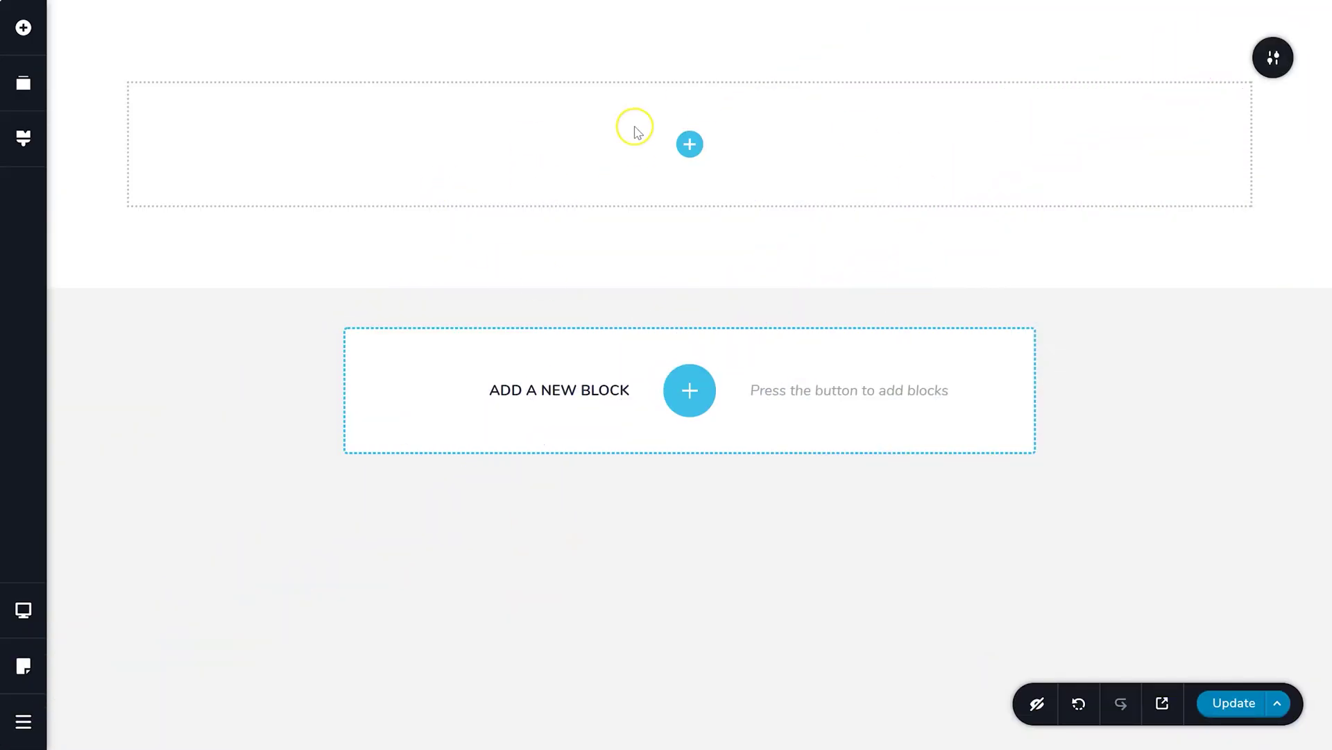
click(23, 28)
scroll(178, 589, down, 4)
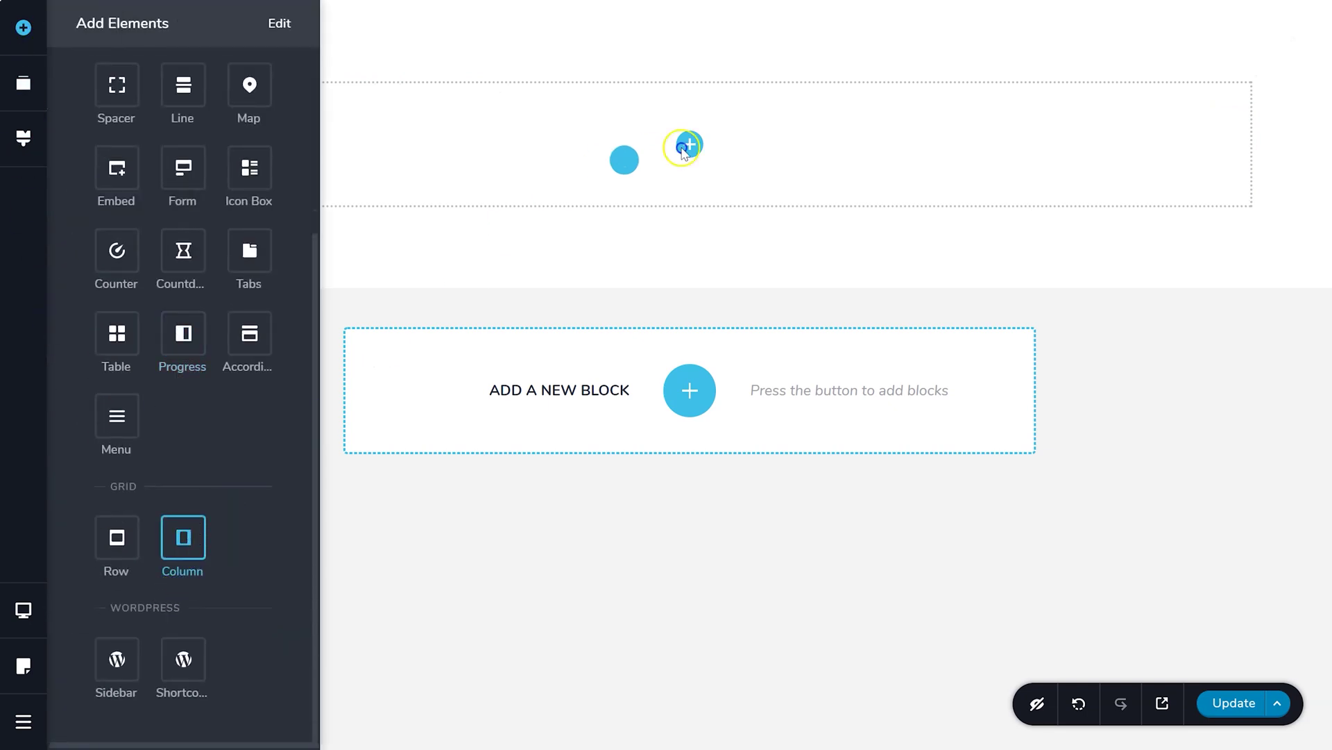
drag(697, 149, 696, 149)
scroll(190, 143, up, 4)
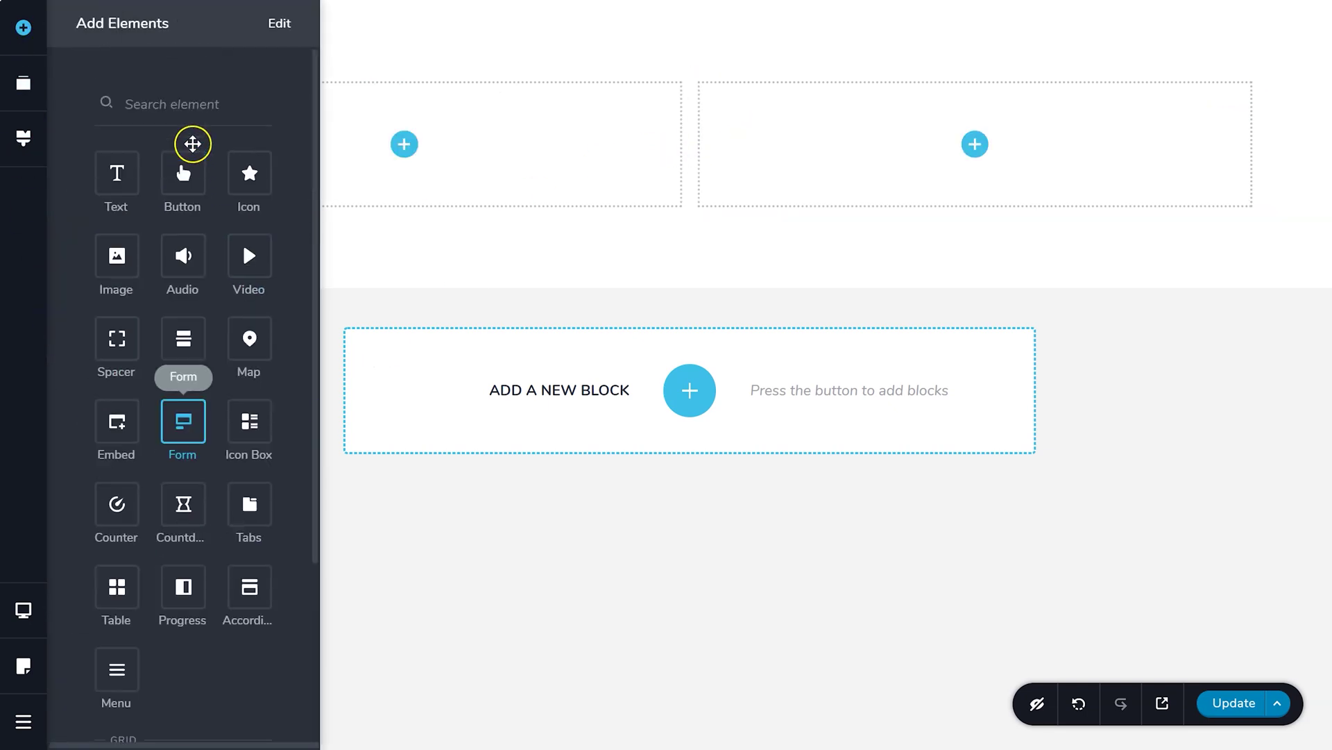
drag(116, 172, 794, 175)
drag(182, 174, 1002, 199)
Place an image showing the skyscraper photo in the empty left column
click(23, 28)
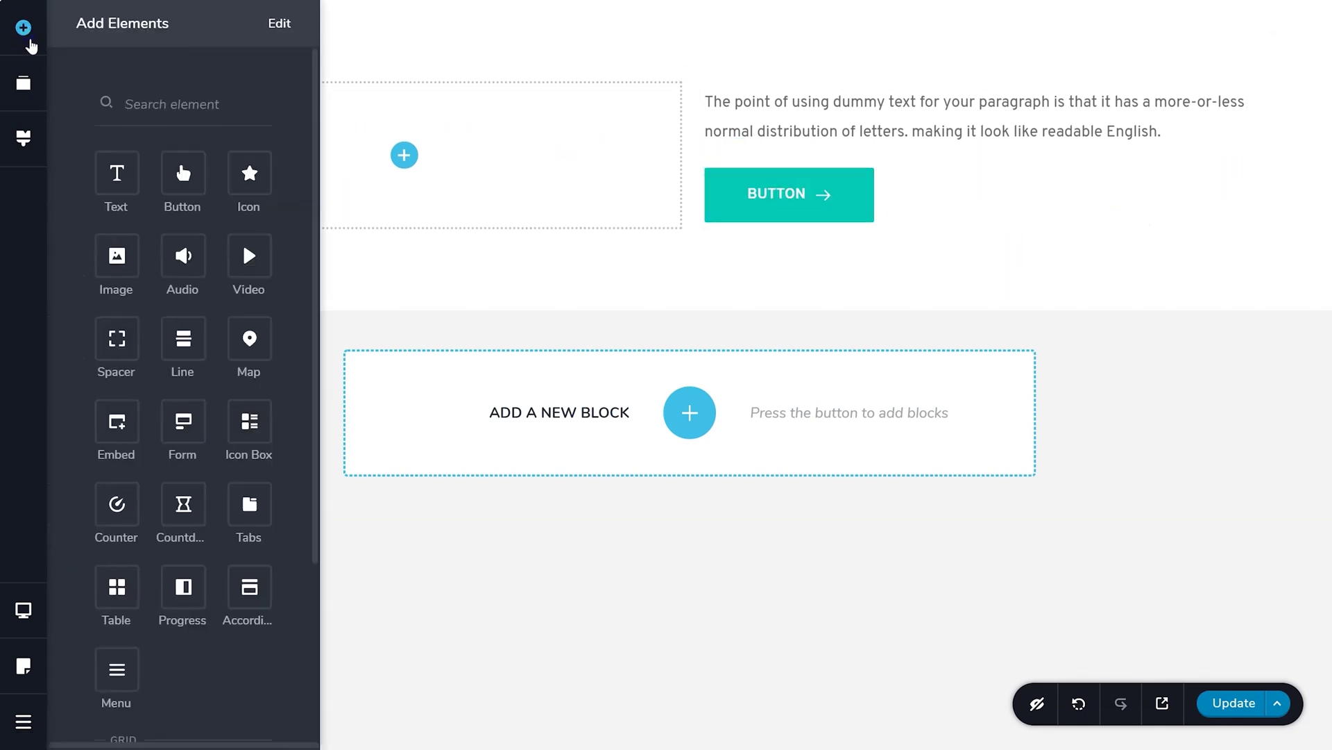
drag(115, 259, 393, 465)
click(279, 347)
click(319, 437)
double_click(628, 539)
click(408, 260)
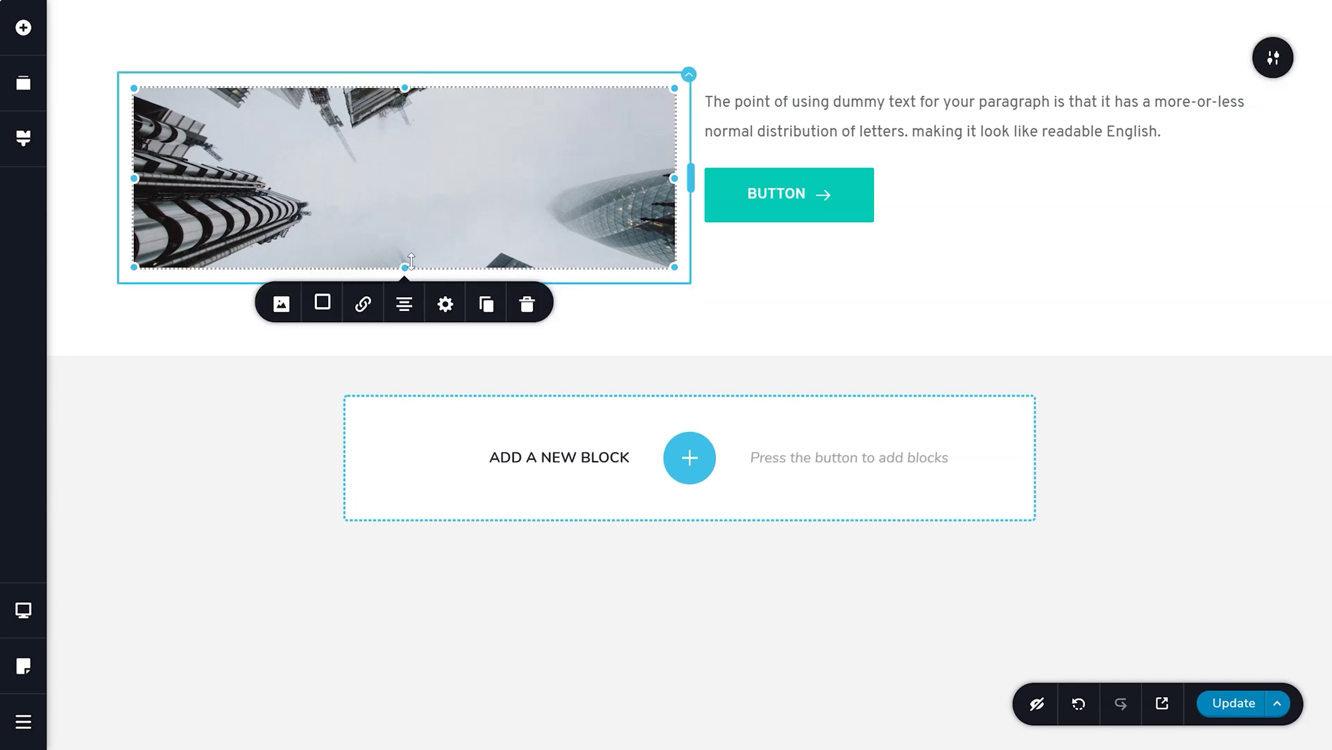
click(1273, 57)
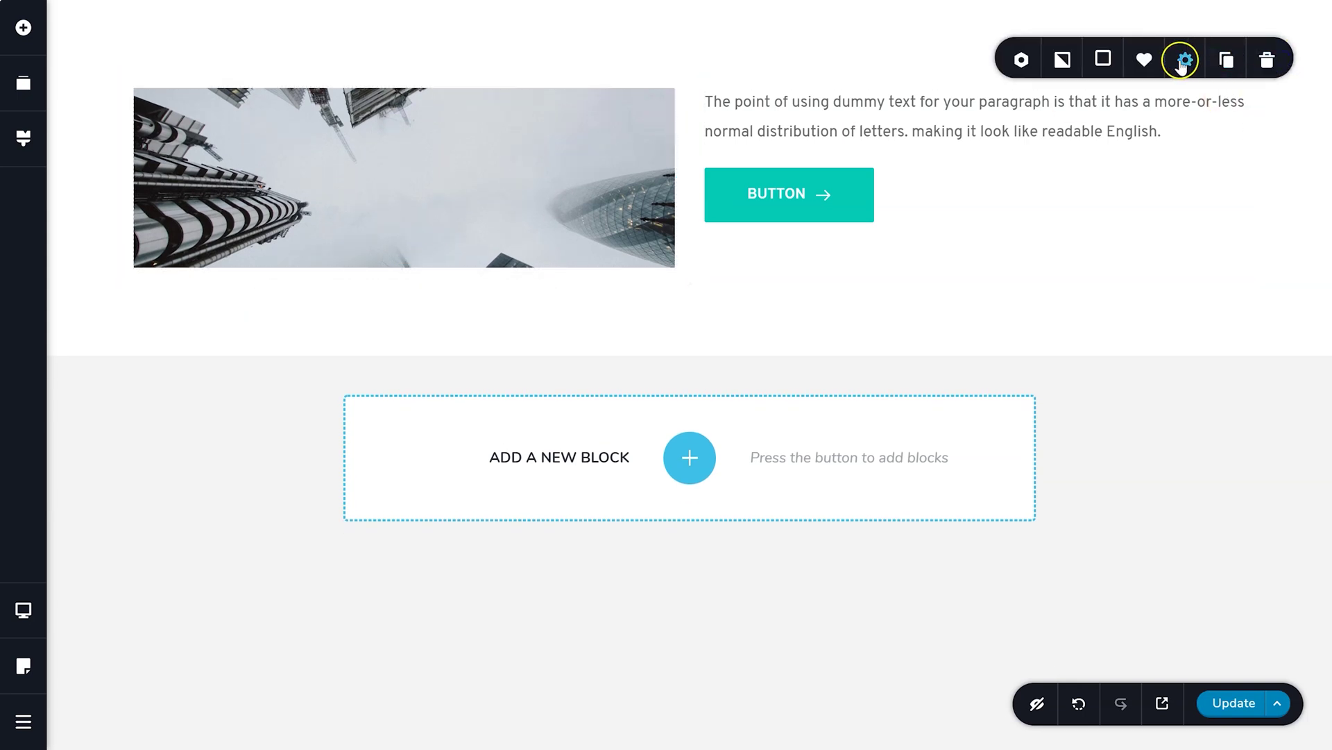
click(1186, 61)
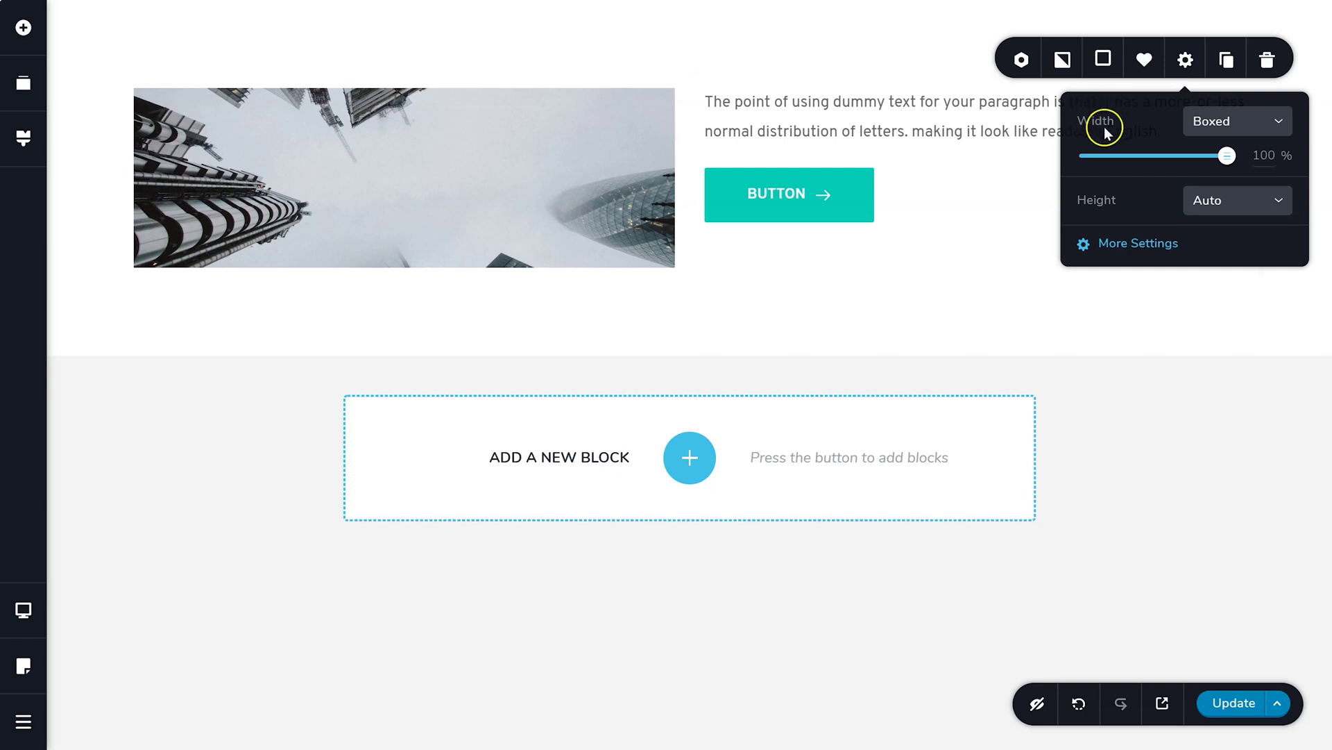
mouse_move(1225, 160)
mouse_down()
mouse_move(1118, 165)
mouse_move(1228, 163)
mouse_up()
click(1229, 130)
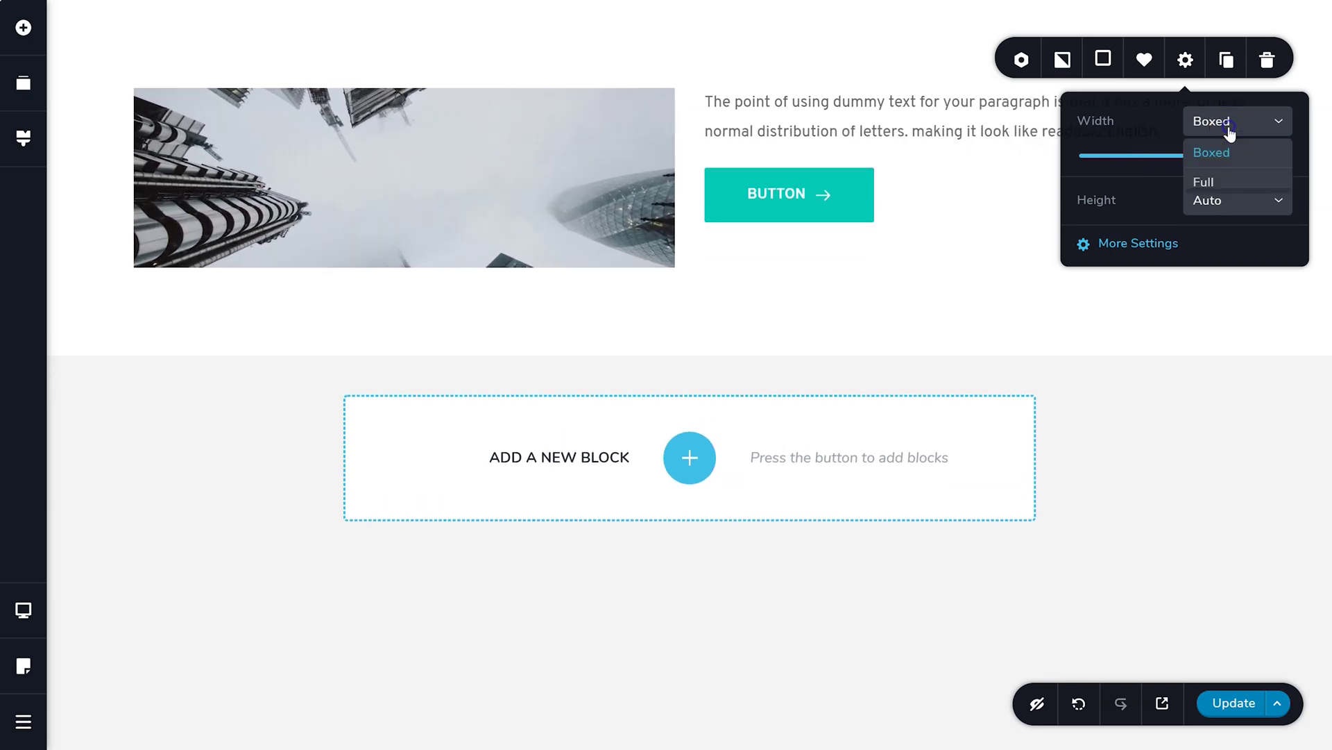
click(1212, 182)
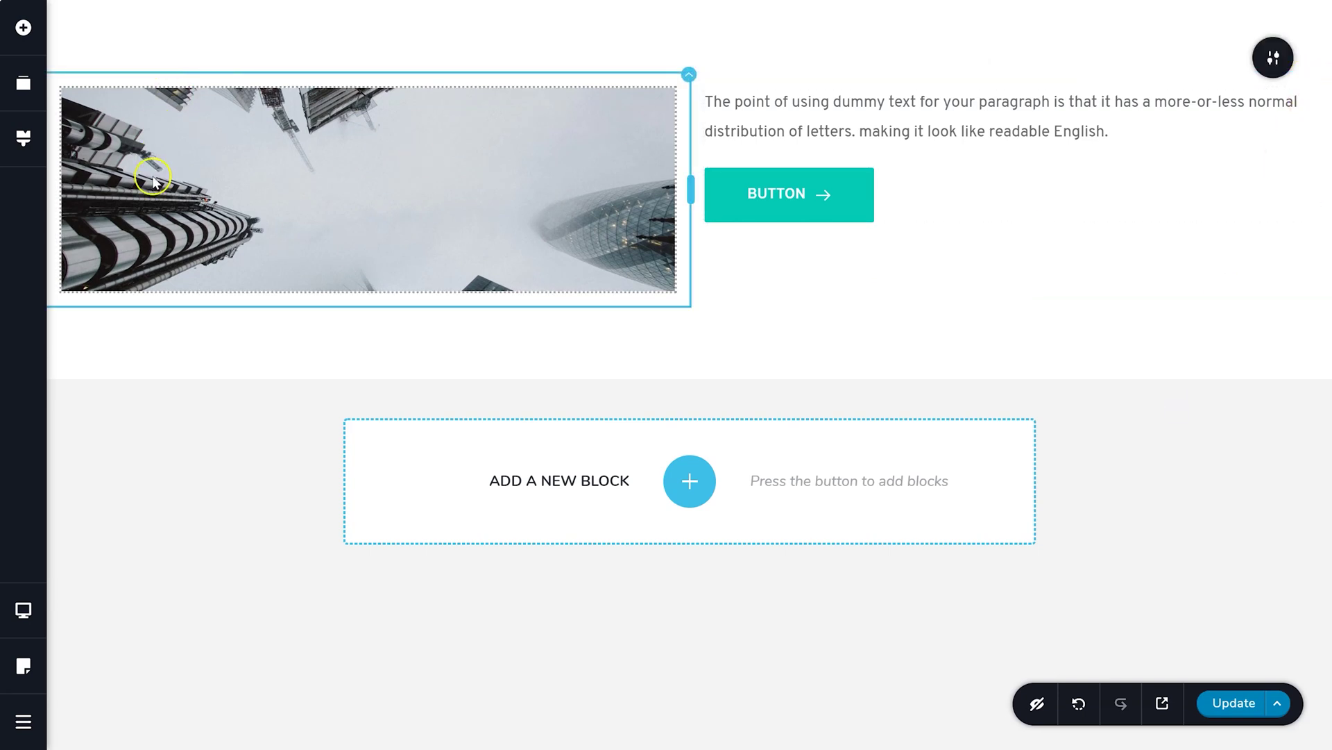
mouse_move(1272, 58)
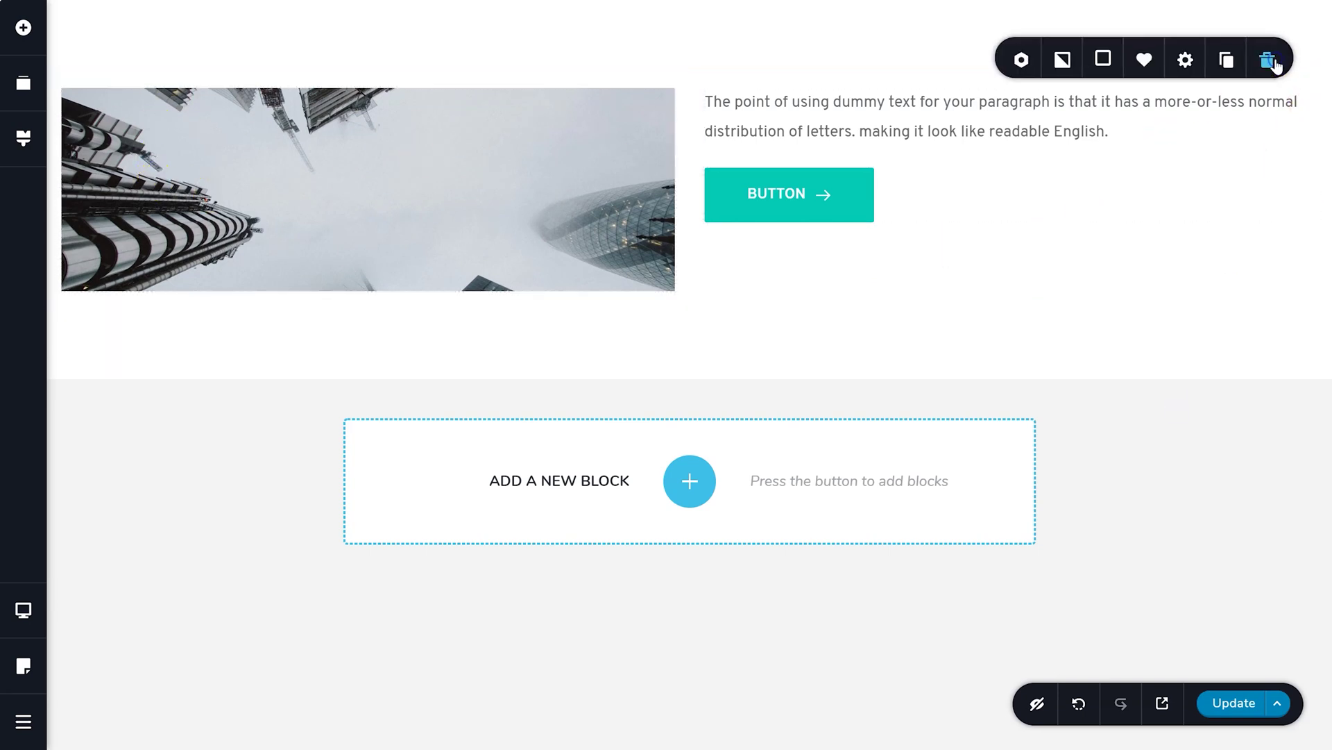
click(1184, 61)
click(1206, 129)
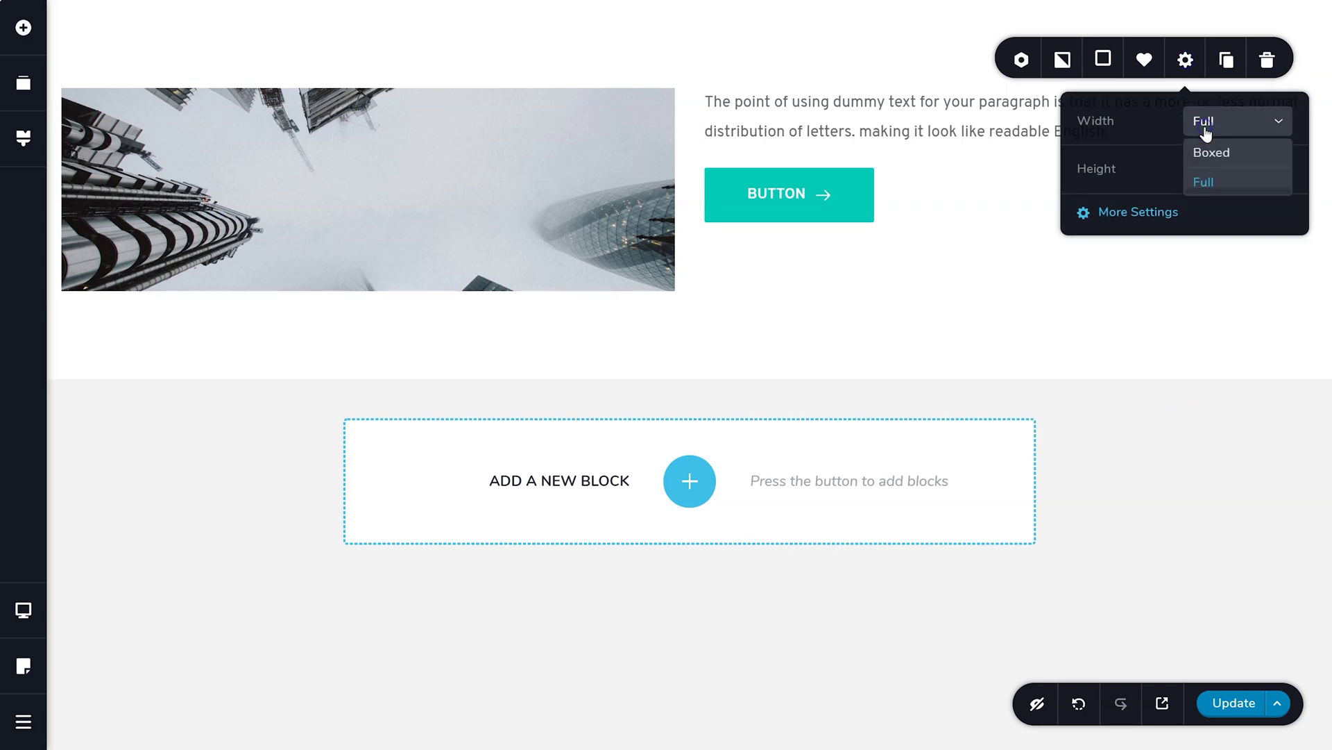
click(1213, 154)
click(1228, 402)
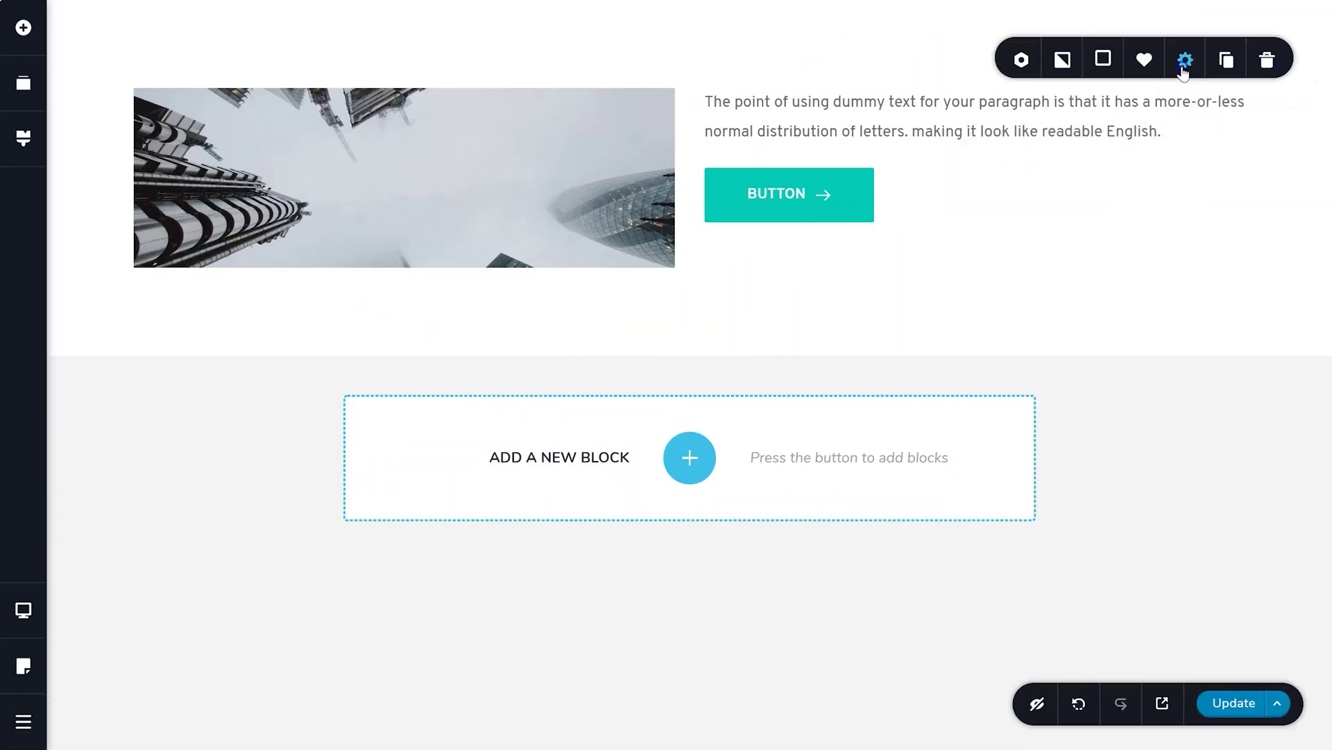
Add a laptop photo and a divider line below the button in the right column
click(1185, 60)
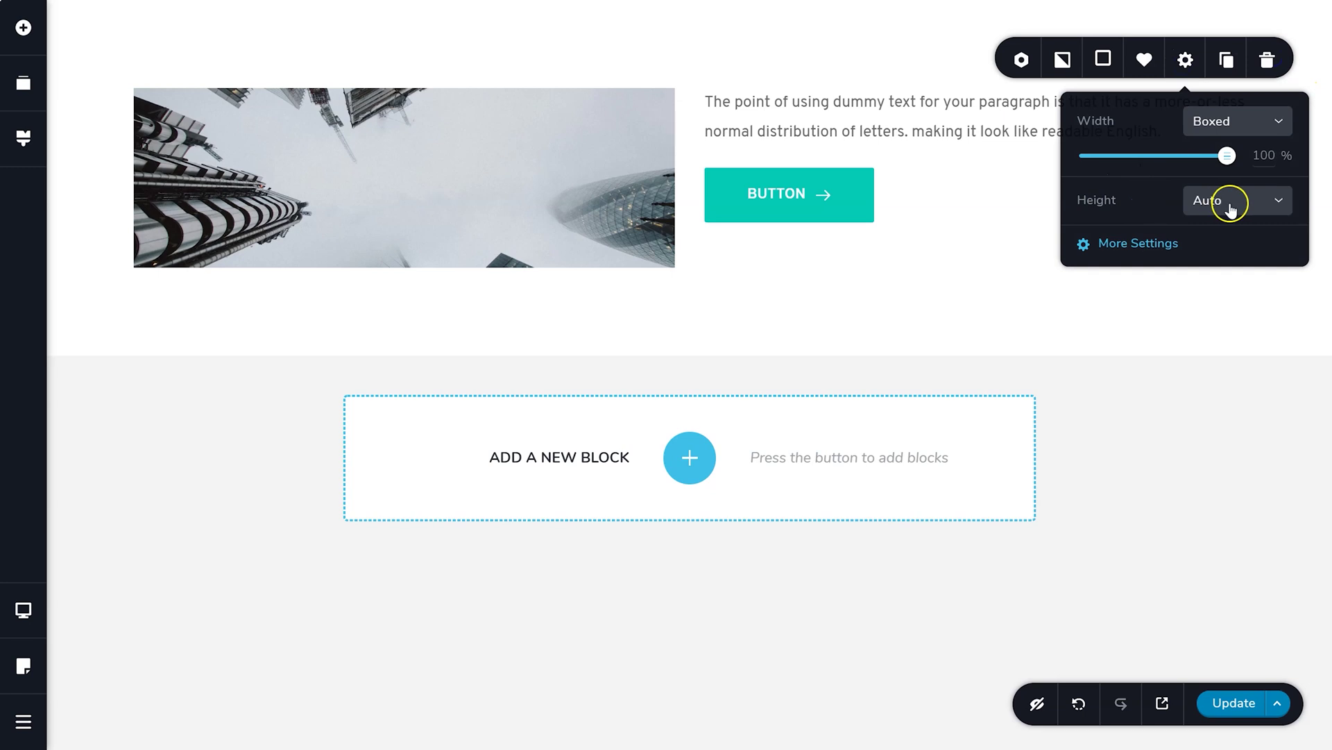
click(22, 27)
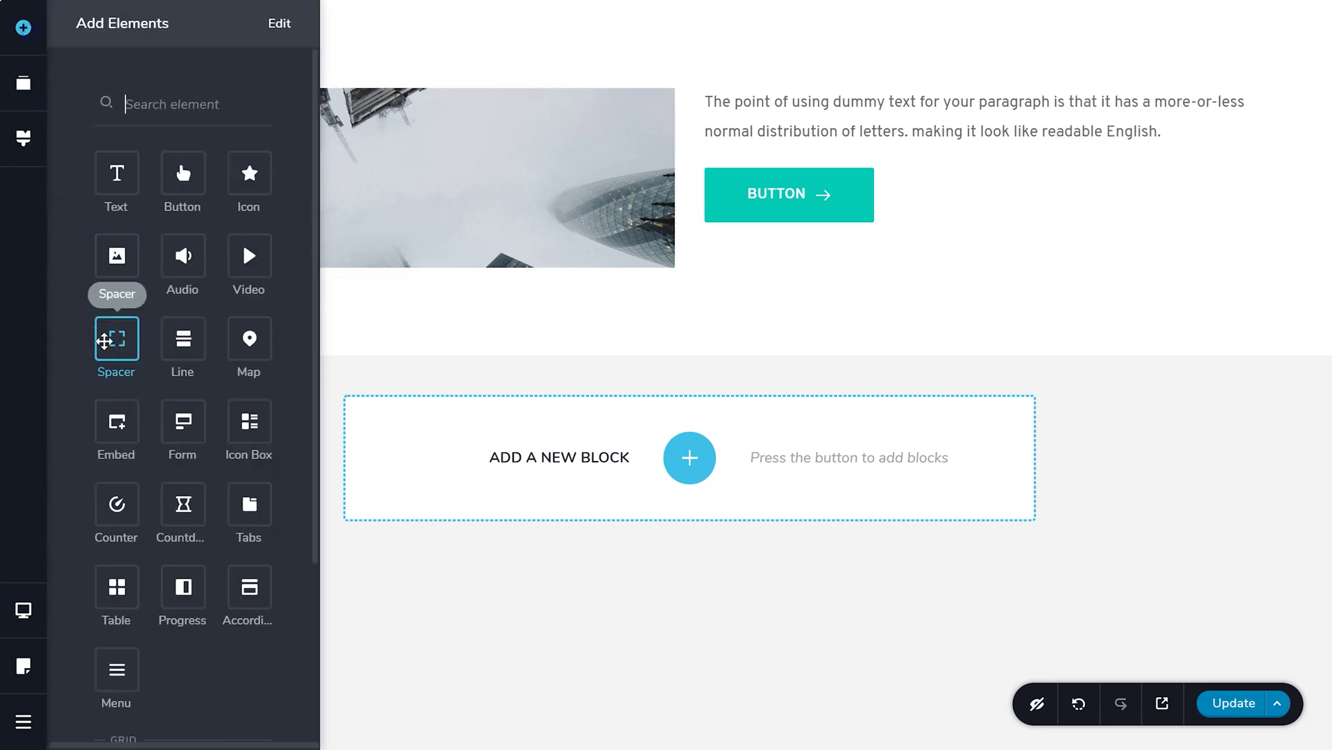
drag(116, 256, 780, 232)
click(886, 678)
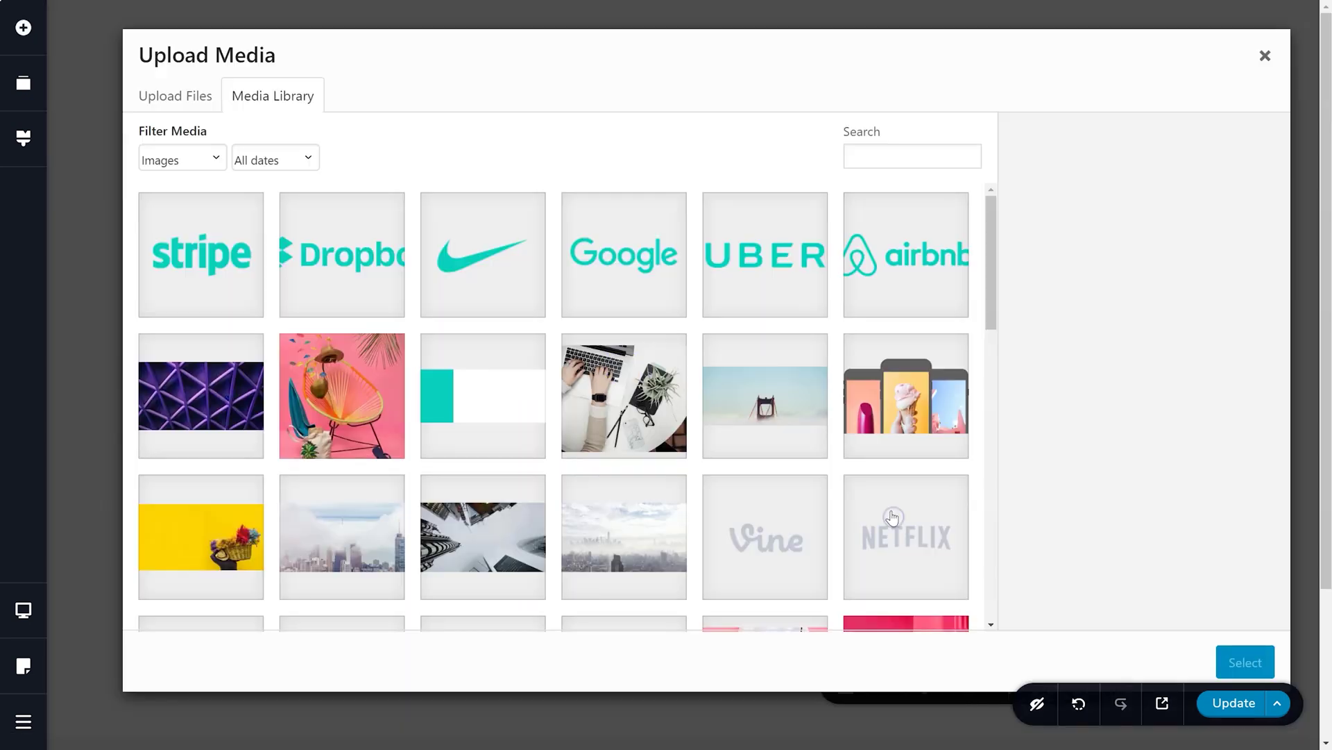
click(620, 372)
click(23, 28)
drag(768, 539, 769, 539)
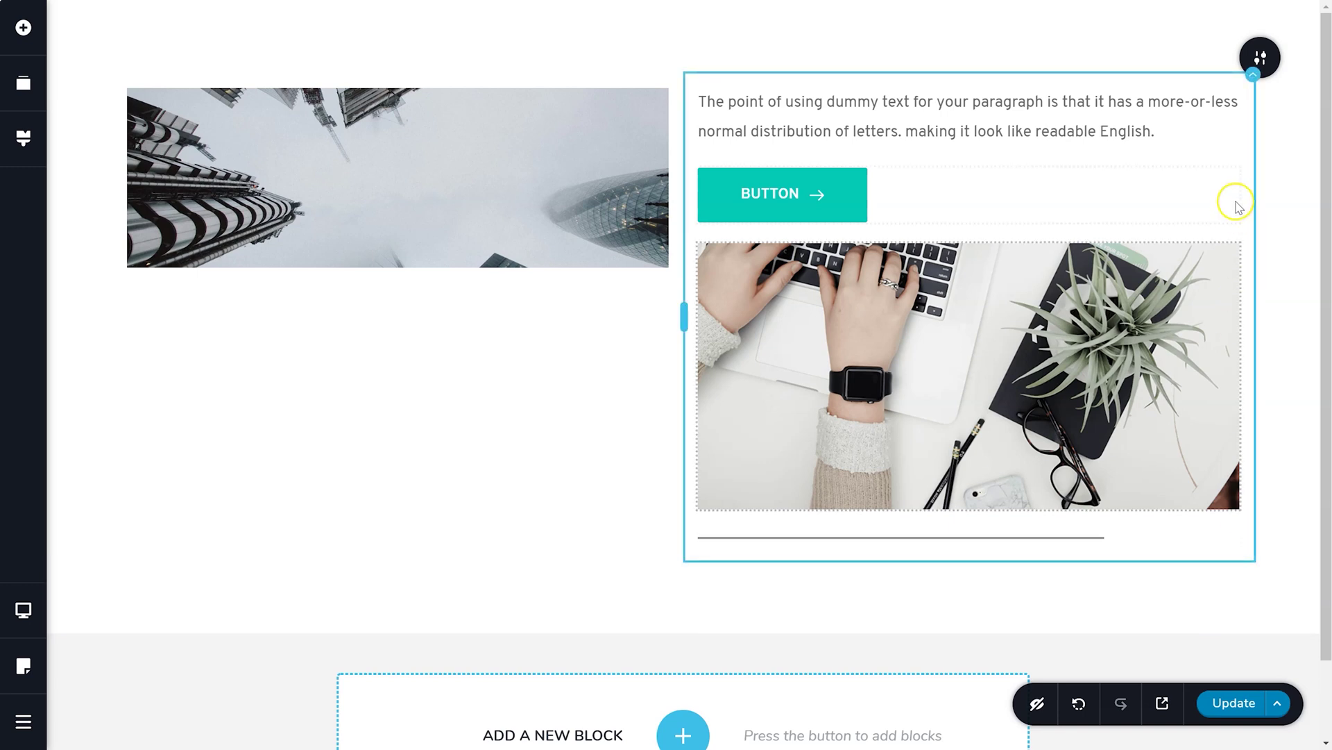
Try a custom section height in percent, testing top, middle and bottom content alignment
mouse_move(1260, 61)
click(1173, 61)
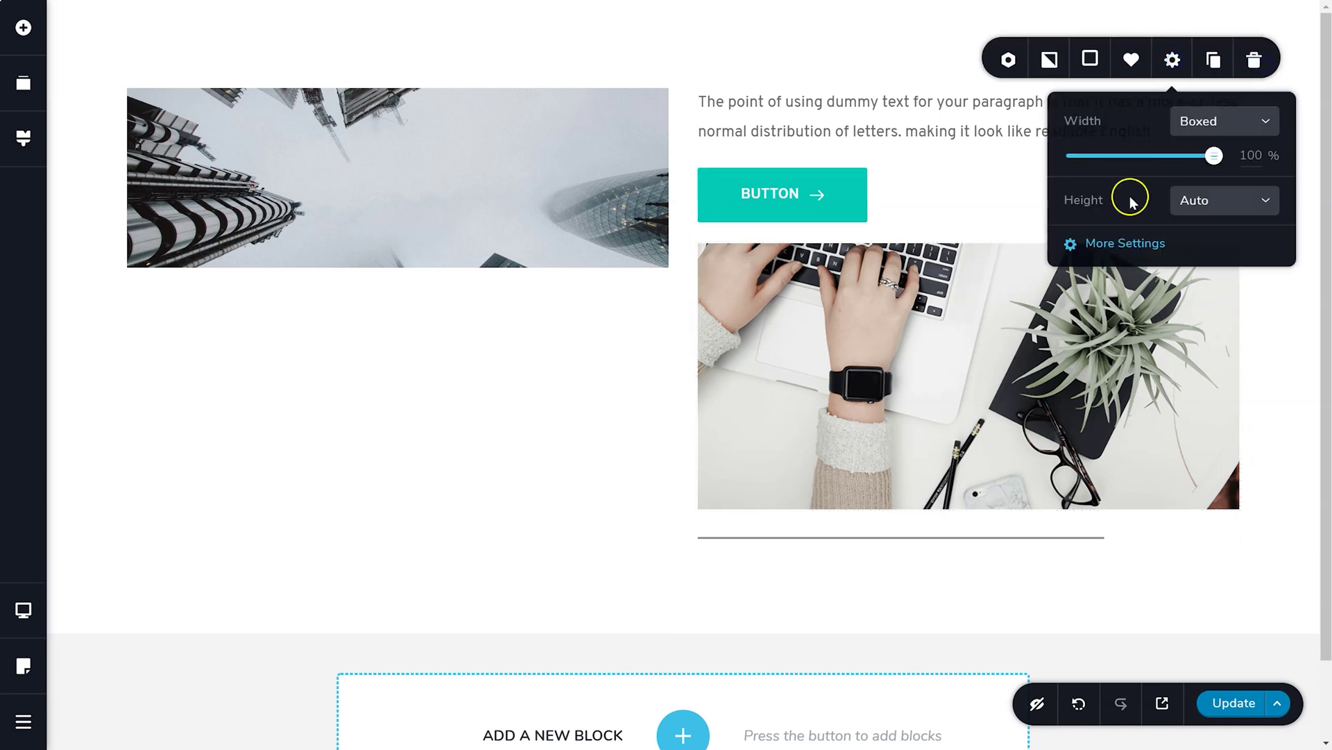
click(1196, 200)
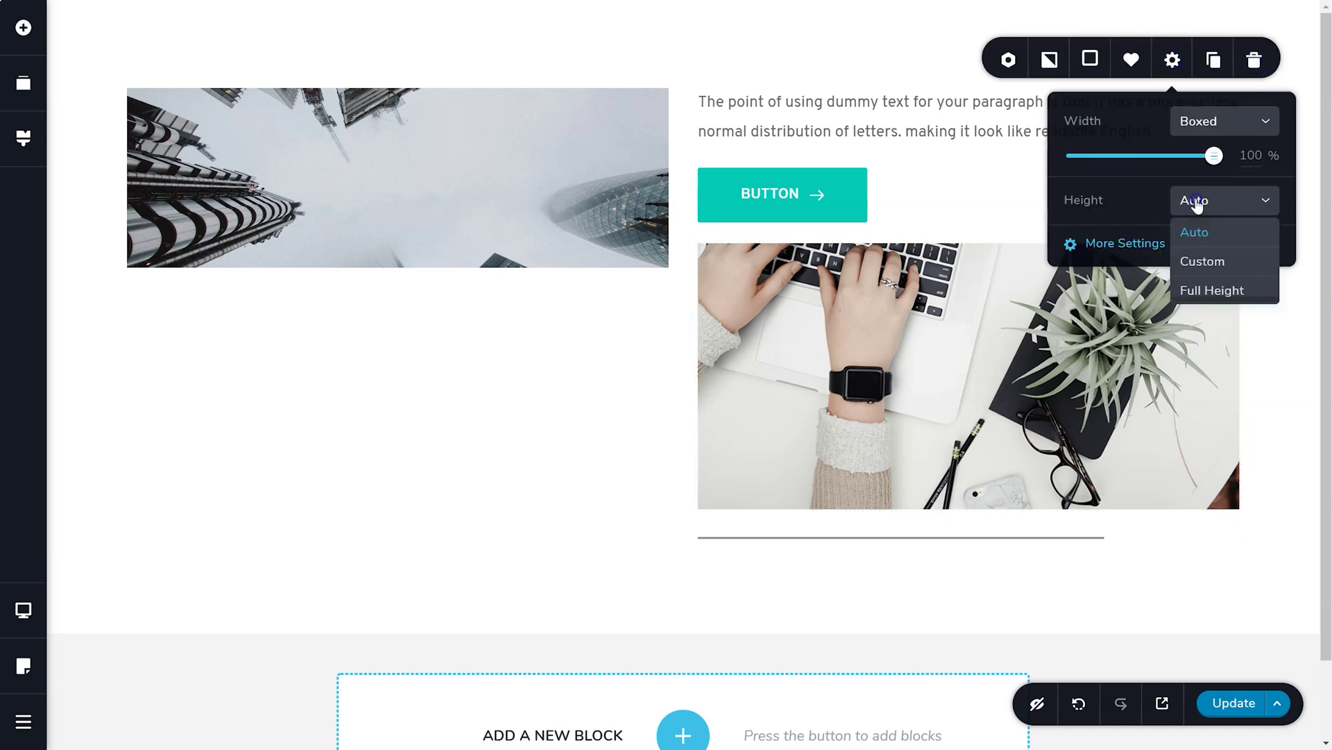
click(1200, 271)
drag(1170, 234, 1177, 238)
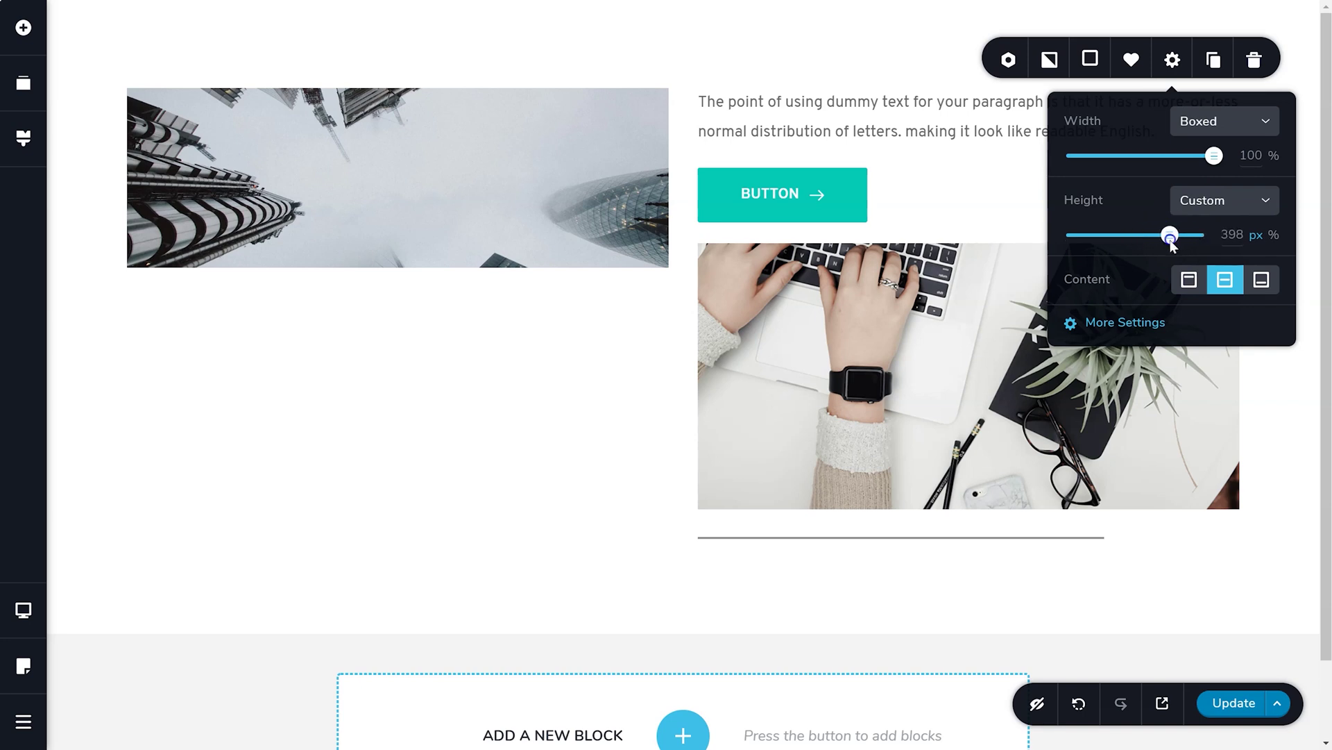
click(1276, 236)
drag(1170, 235, 1094, 244)
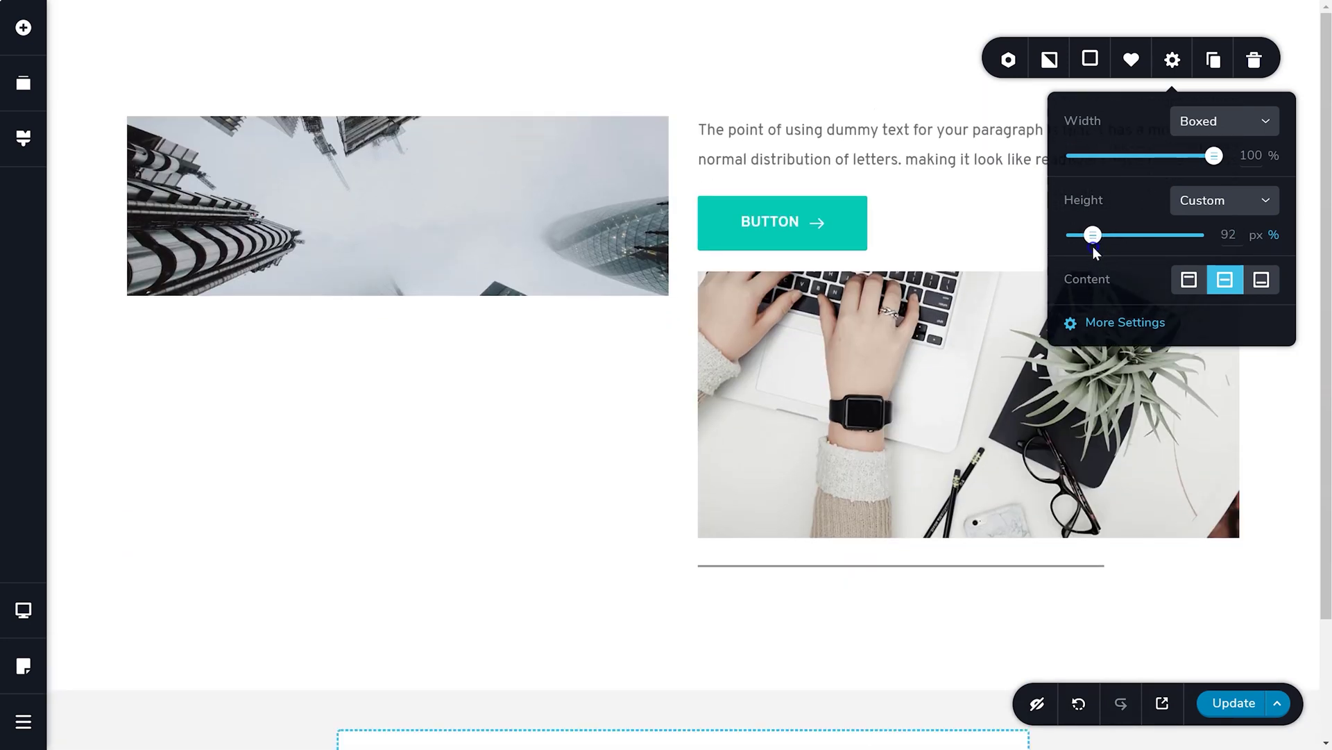
click(1170, 236)
click(1189, 279)
click(1225, 279)
click(1263, 280)
click(1225, 280)
click(1189, 279)
Set the section height to Full Height with its content aligned to the bottom
click(1208, 202)
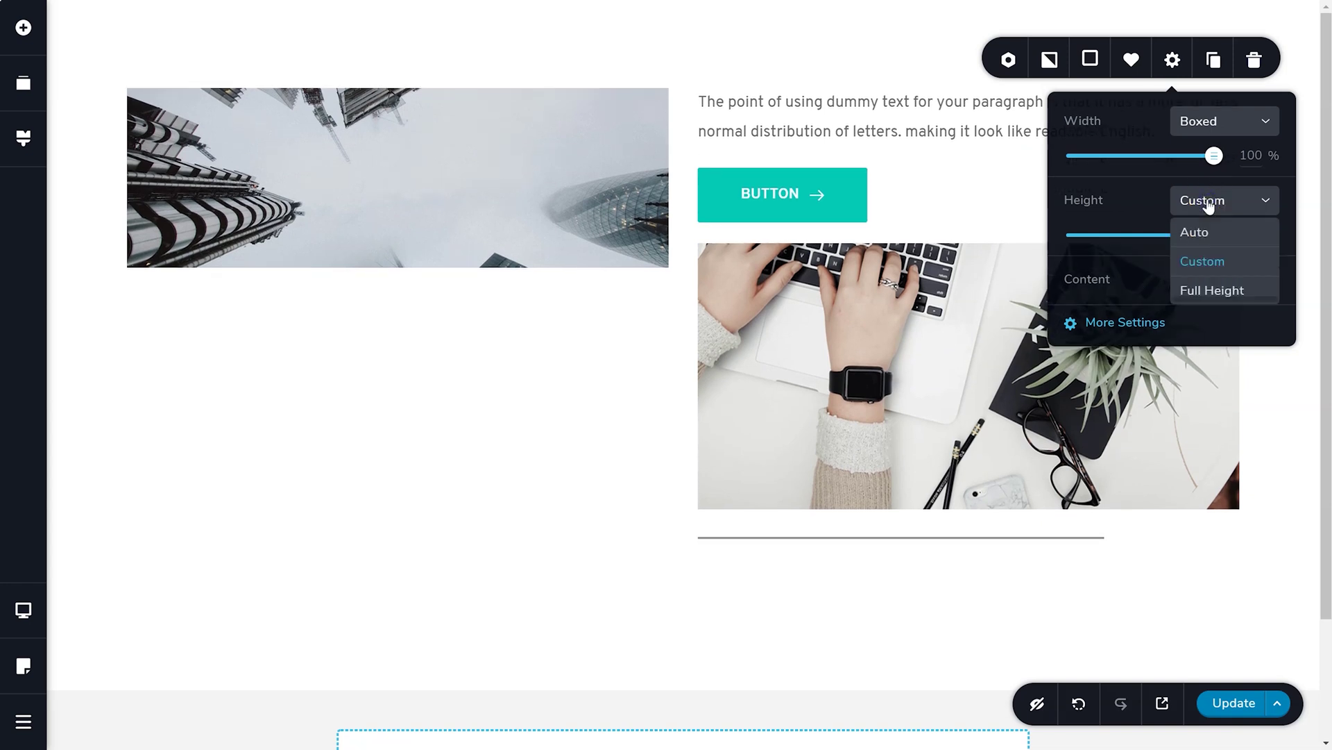
click(1209, 291)
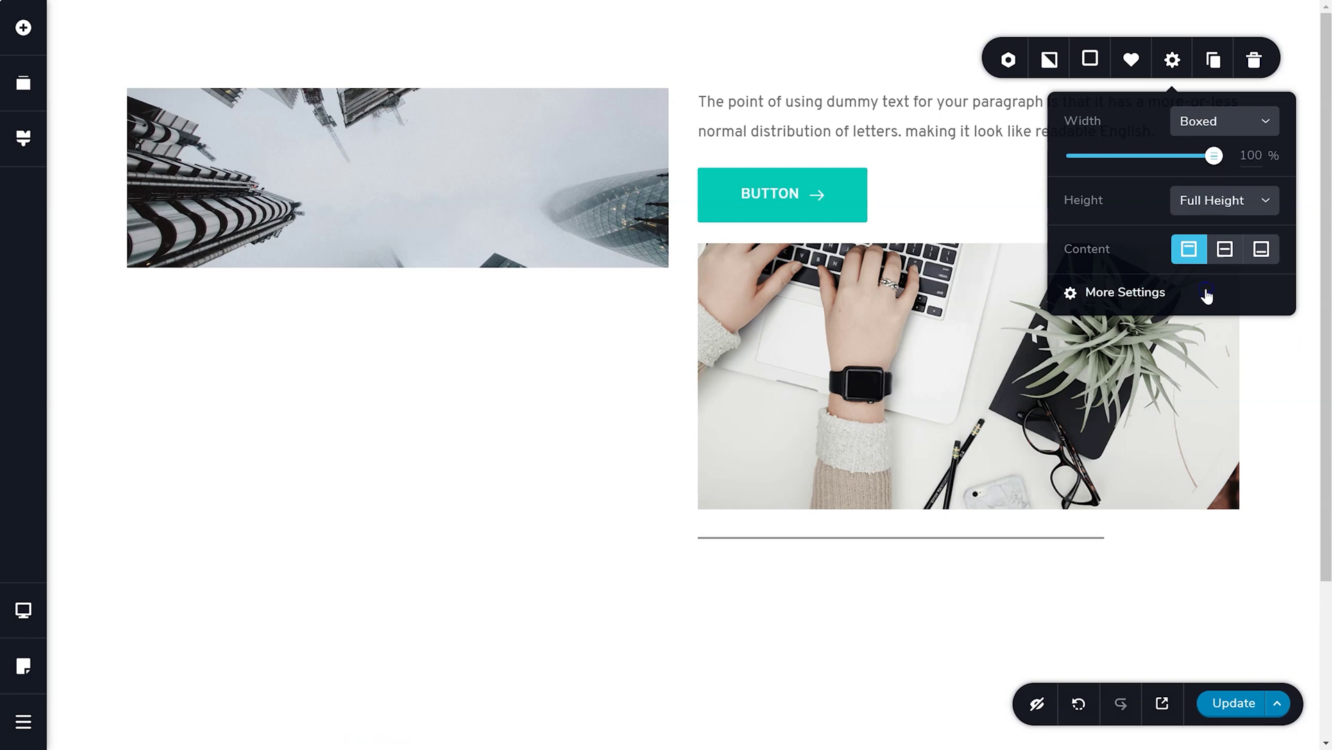
scroll(1011, 425, down, 2)
scroll(1012, 429, up, 2)
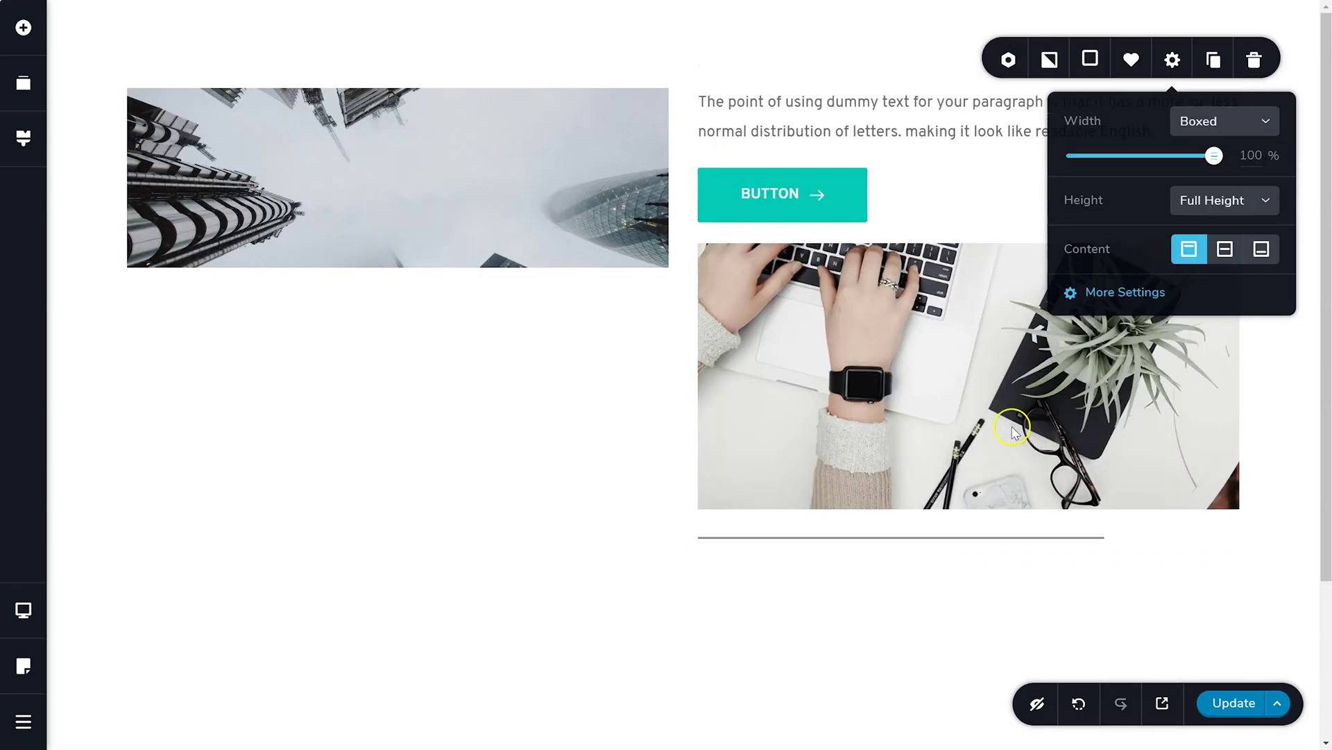
click(1235, 256)
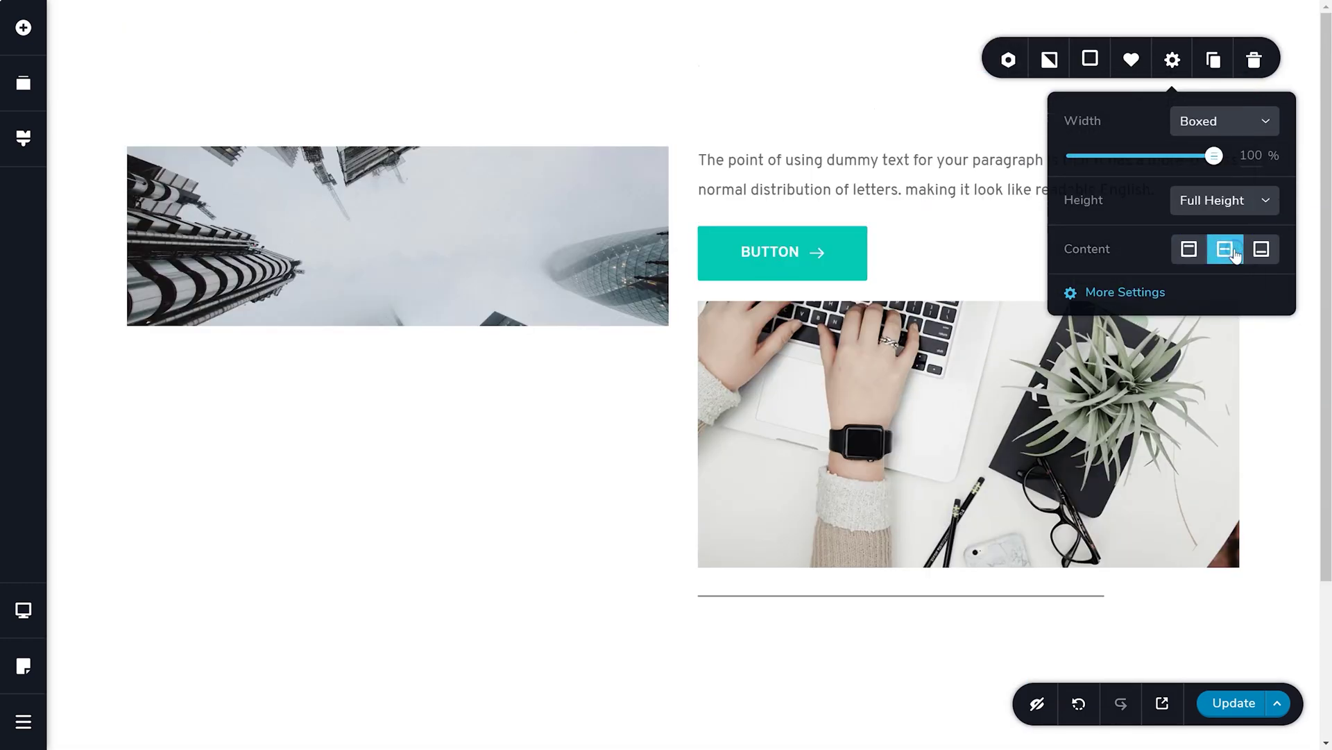
click(1263, 253)
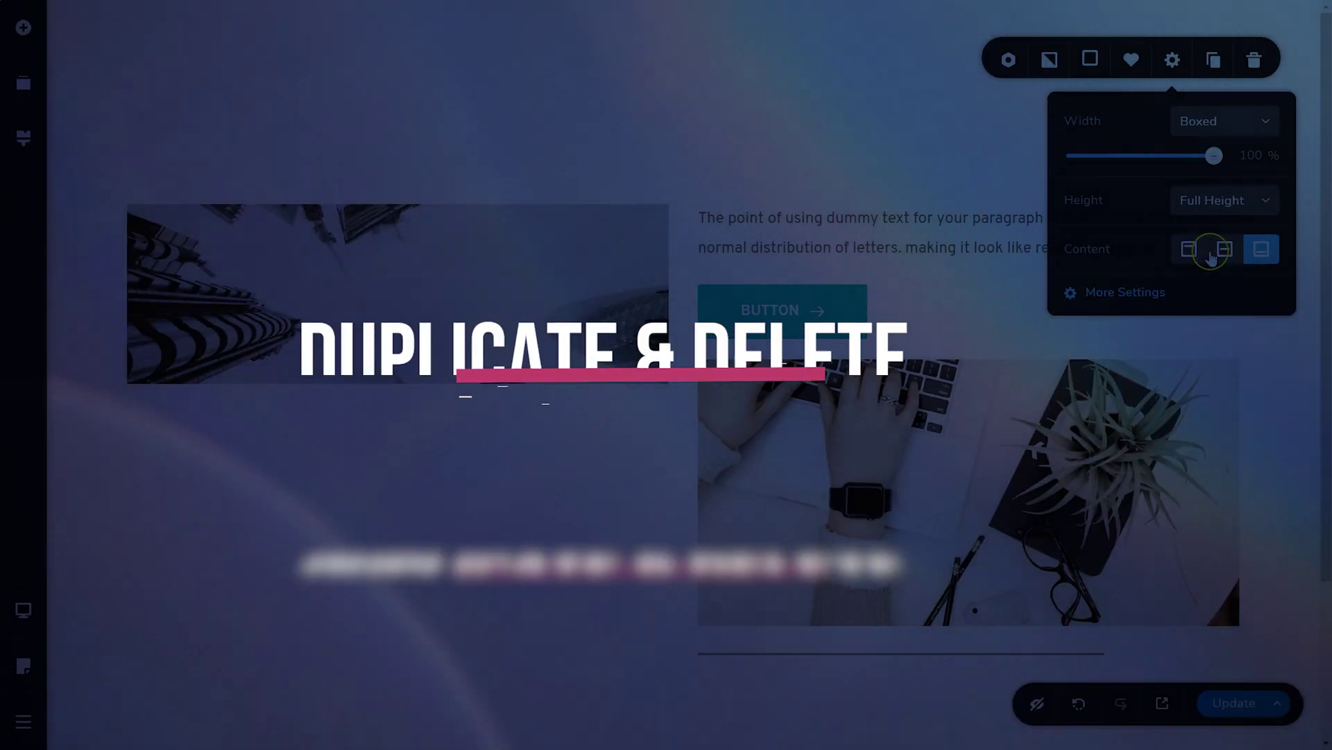
click(1189, 249)
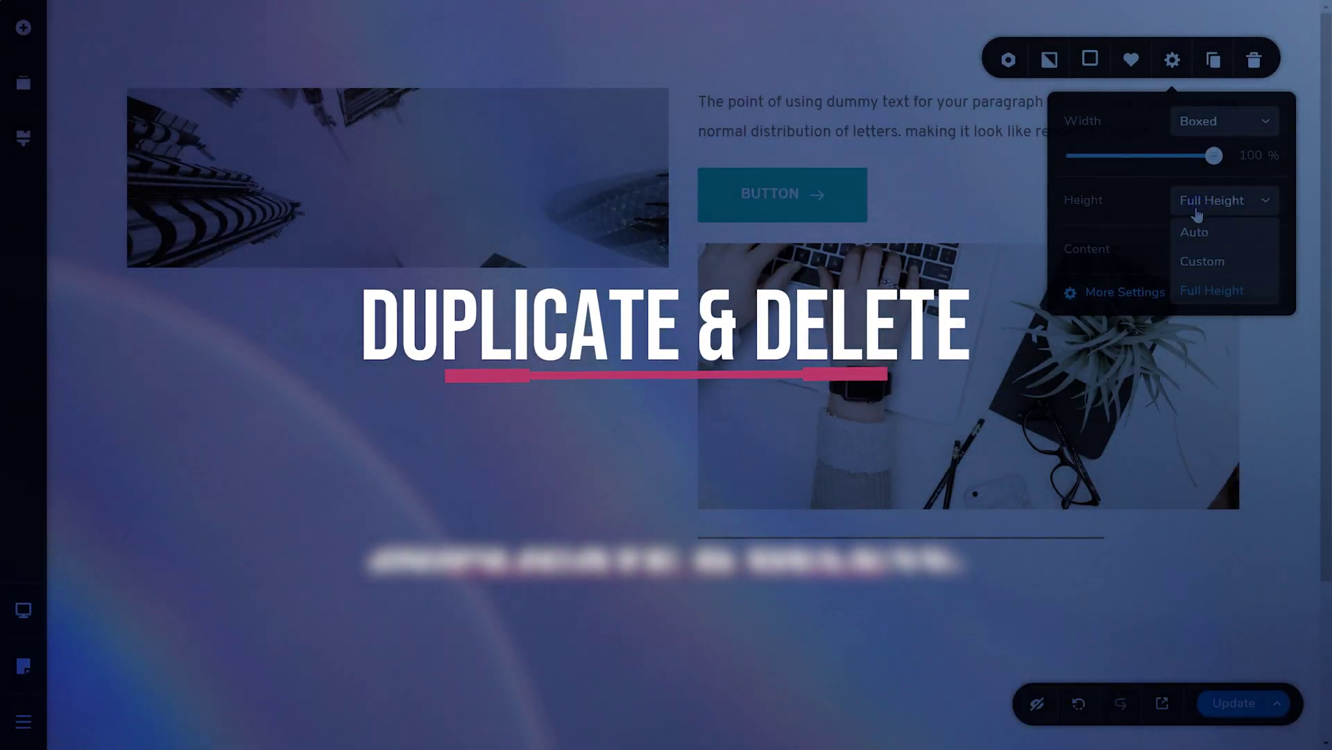
click(1200, 203)
click(1191, 239)
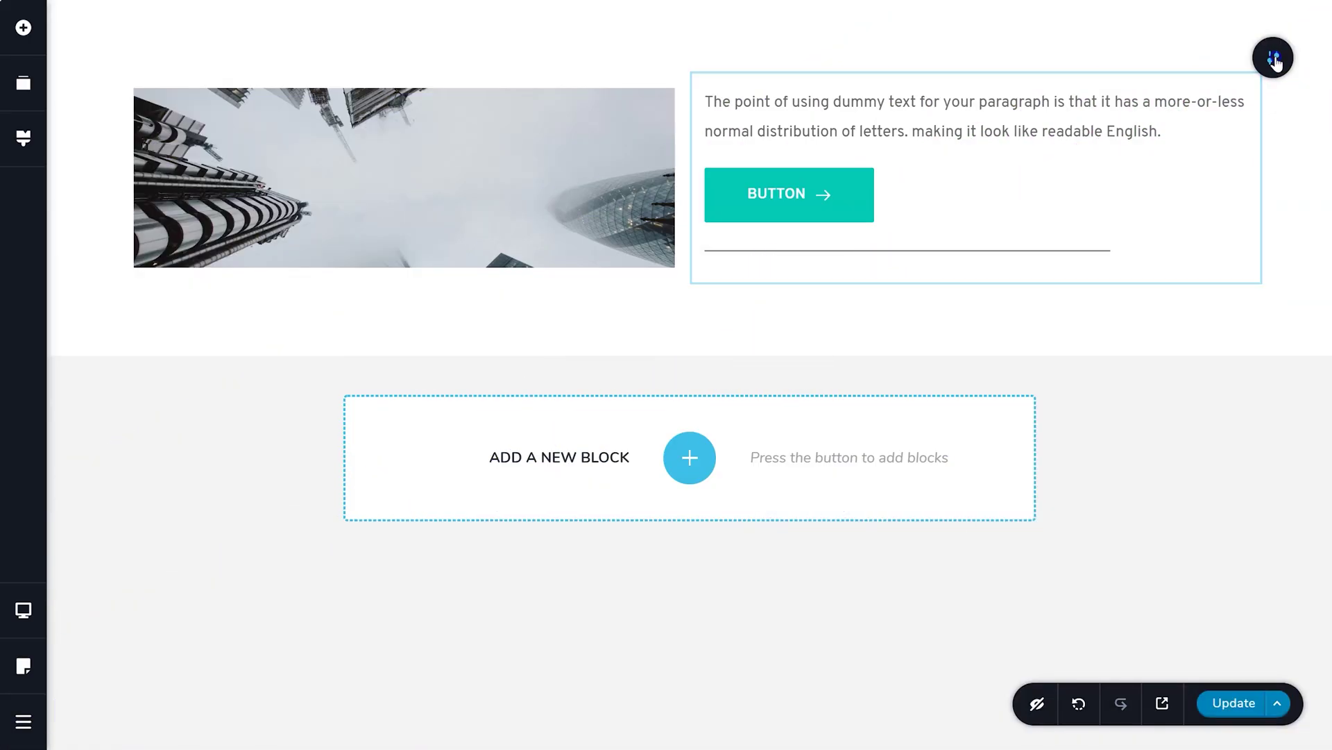
mouse_move(1274, 61)
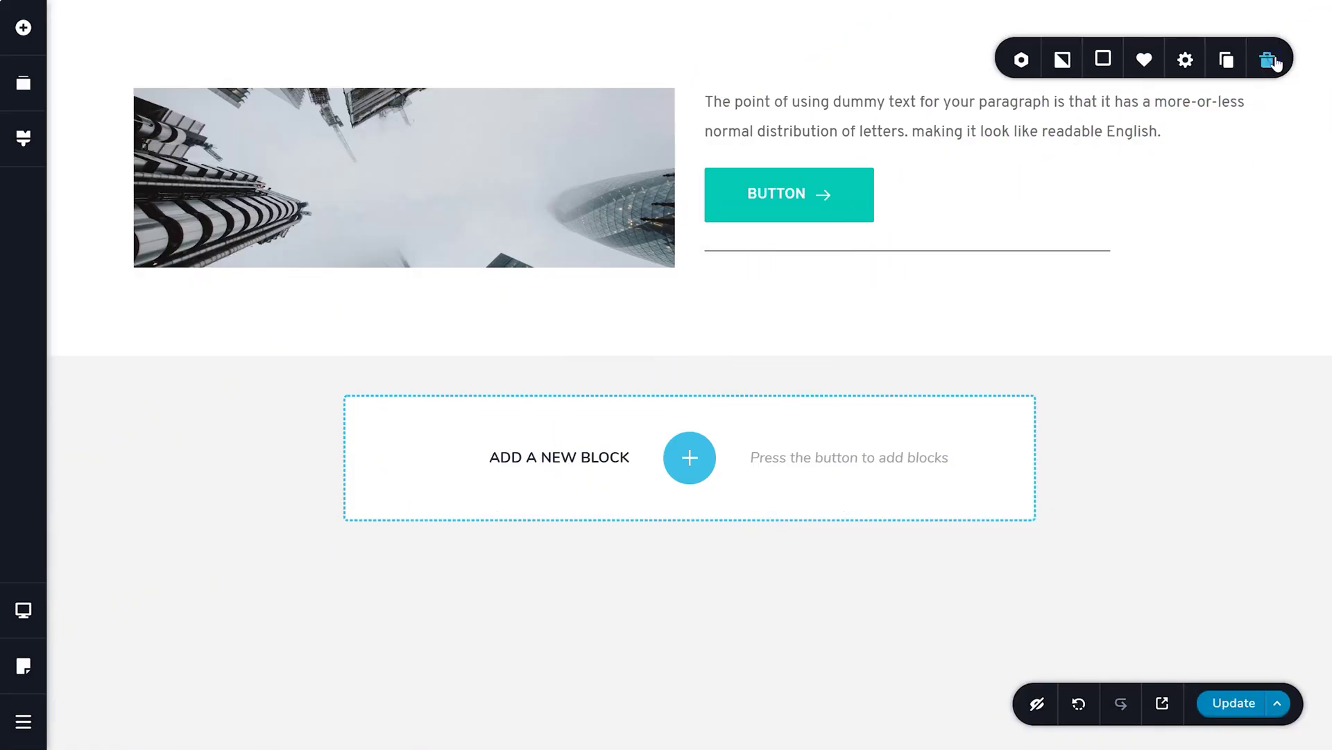
click(1227, 61)
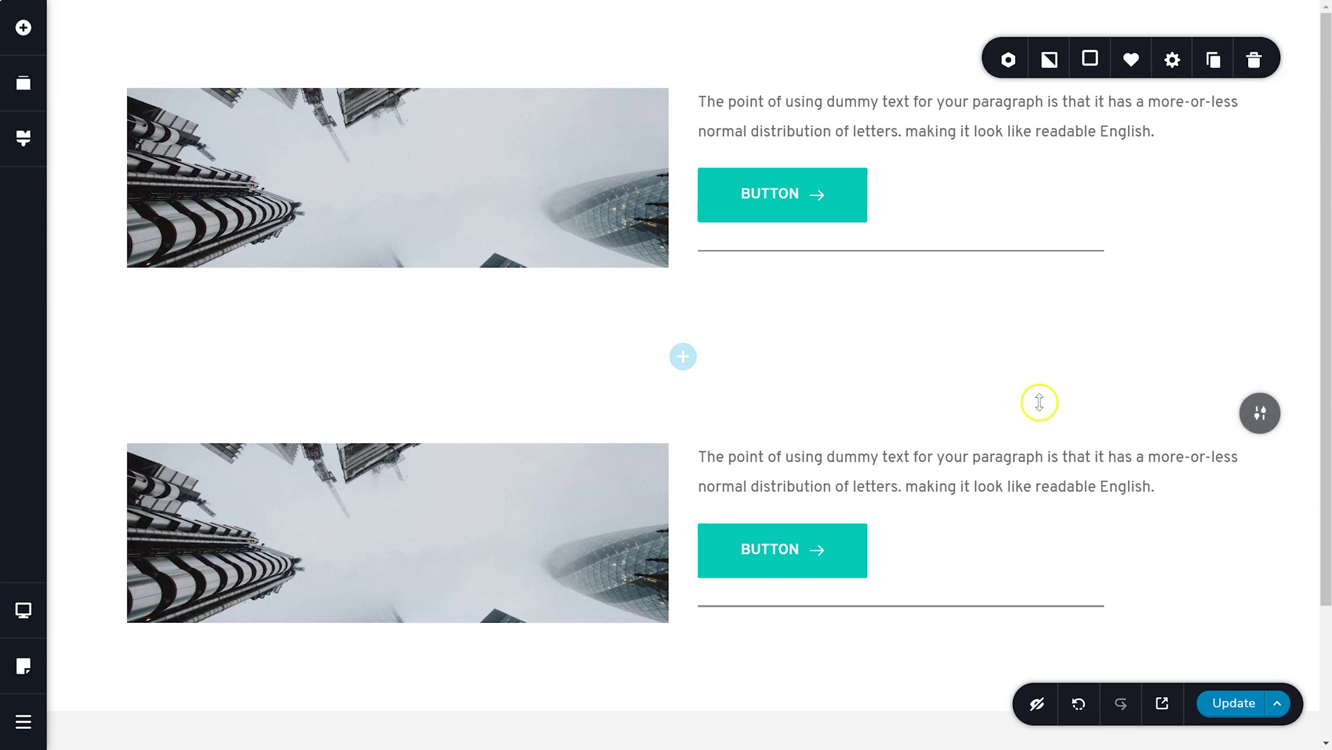
mouse_move(1257, 425)
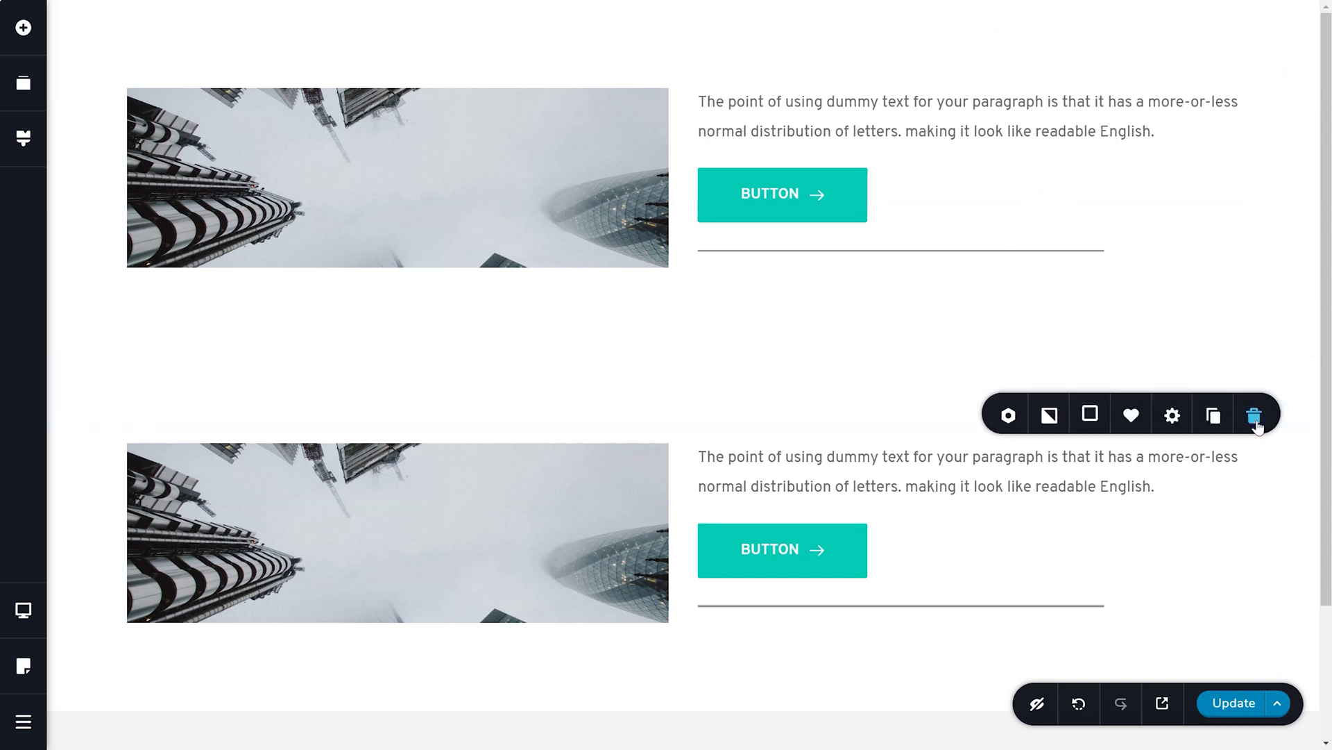
click(1256, 414)
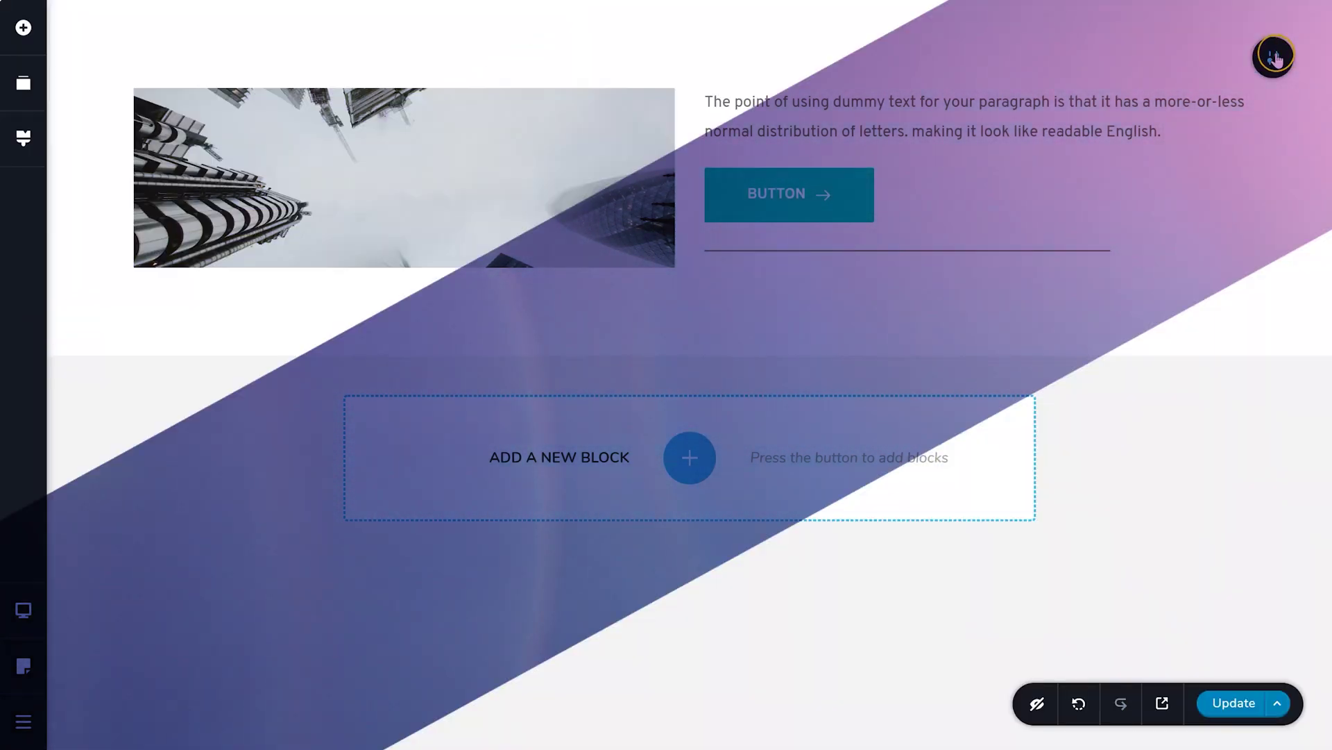
Enlarge the section's top and bottom padding, bringing the bottom spacing to about 106 px
click(1276, 59)
click(1186, 61)
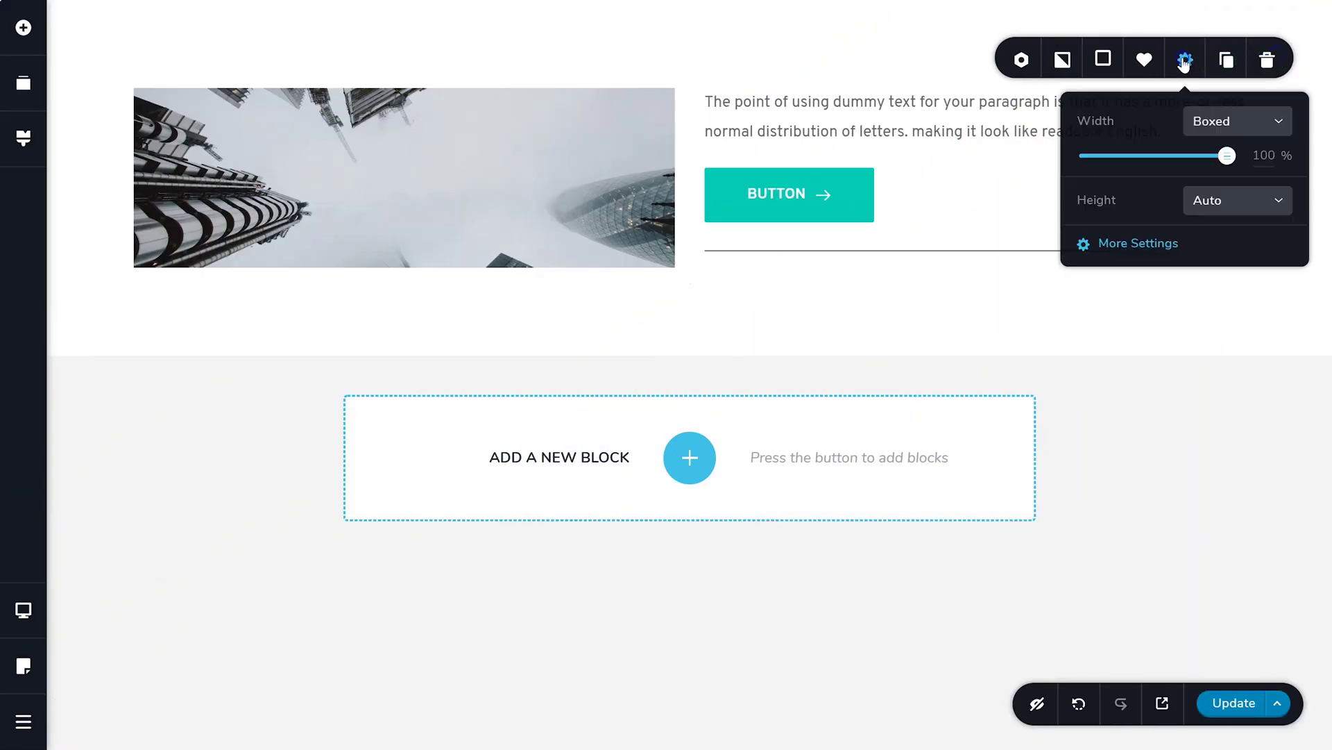
click(1135, 246)
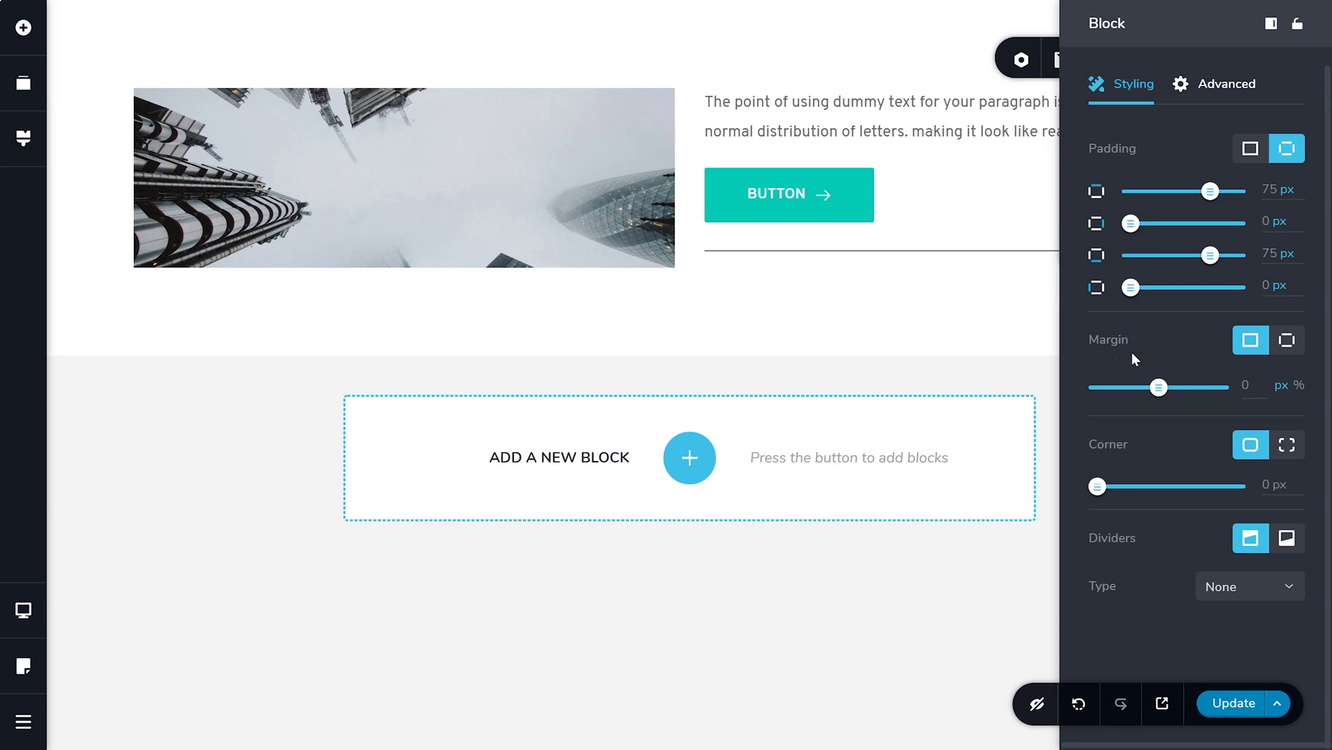
click(955, 181)
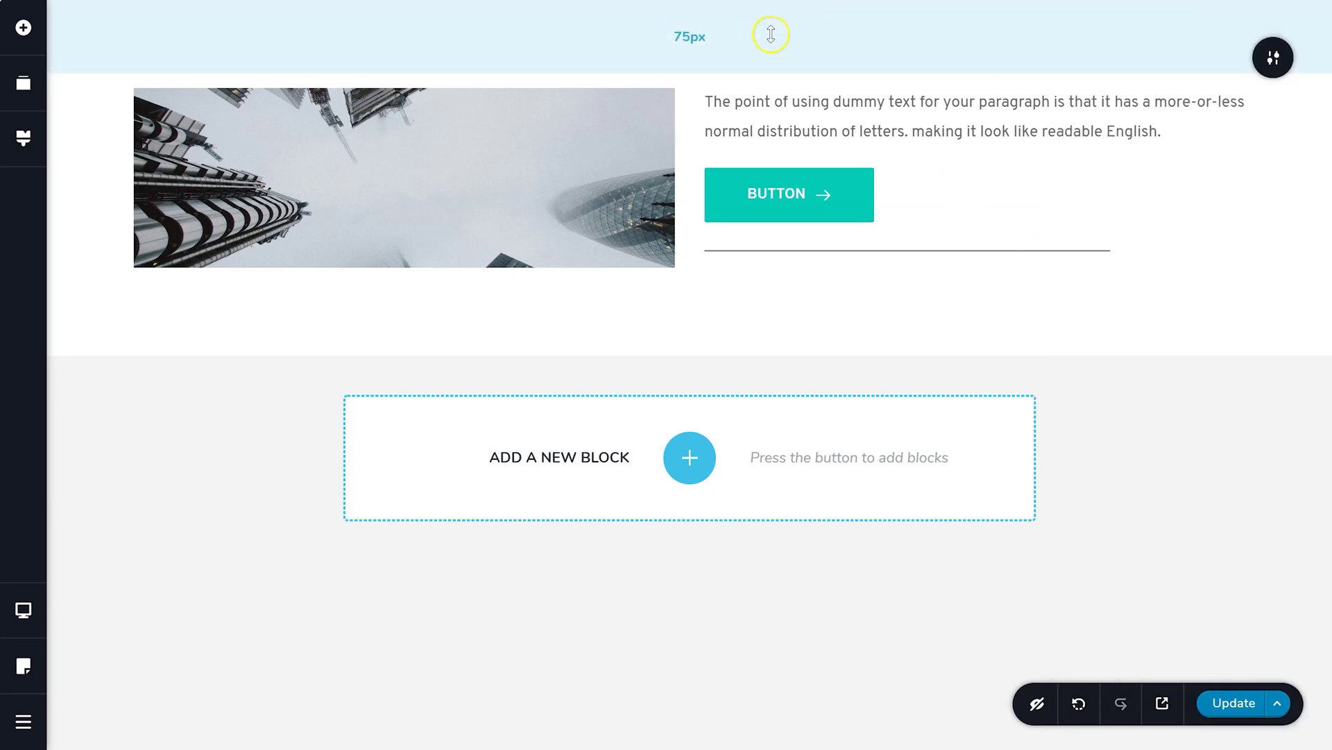
drag(771, 34, 764, 97)
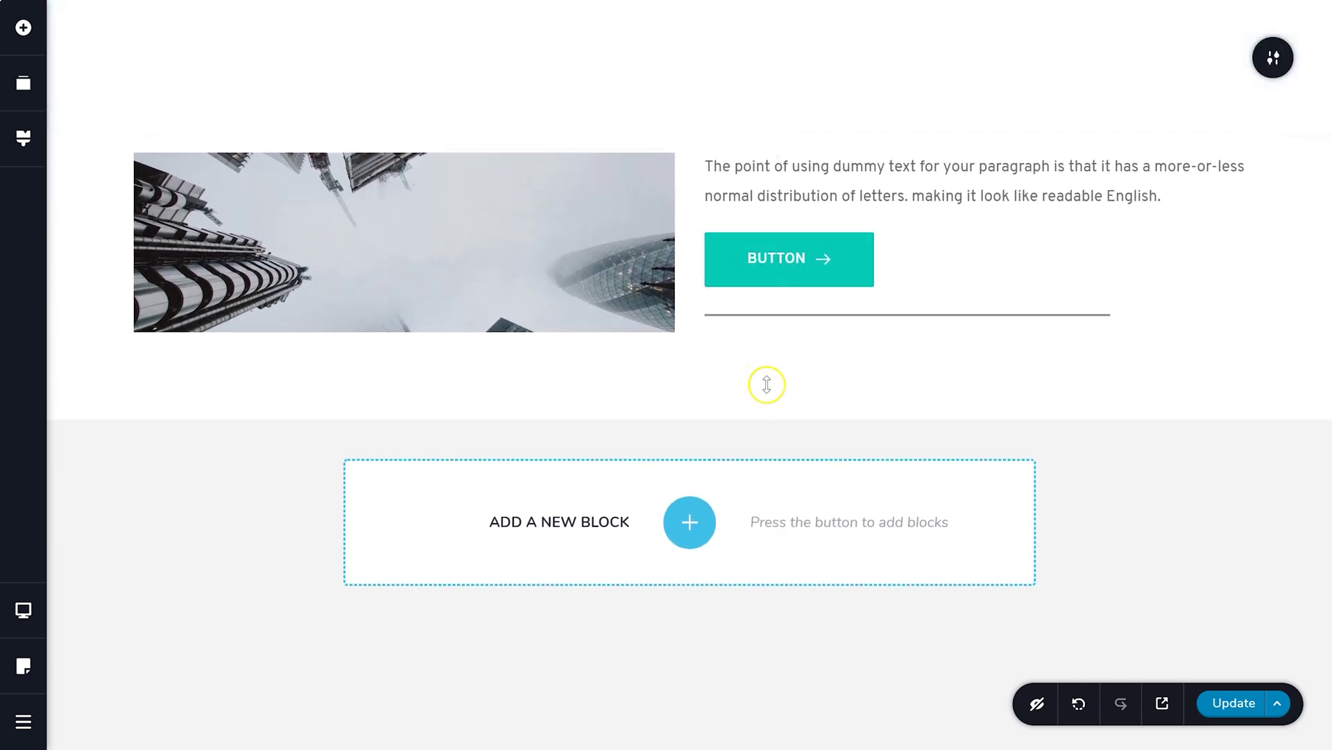
drag(769, 384, 793, 415)
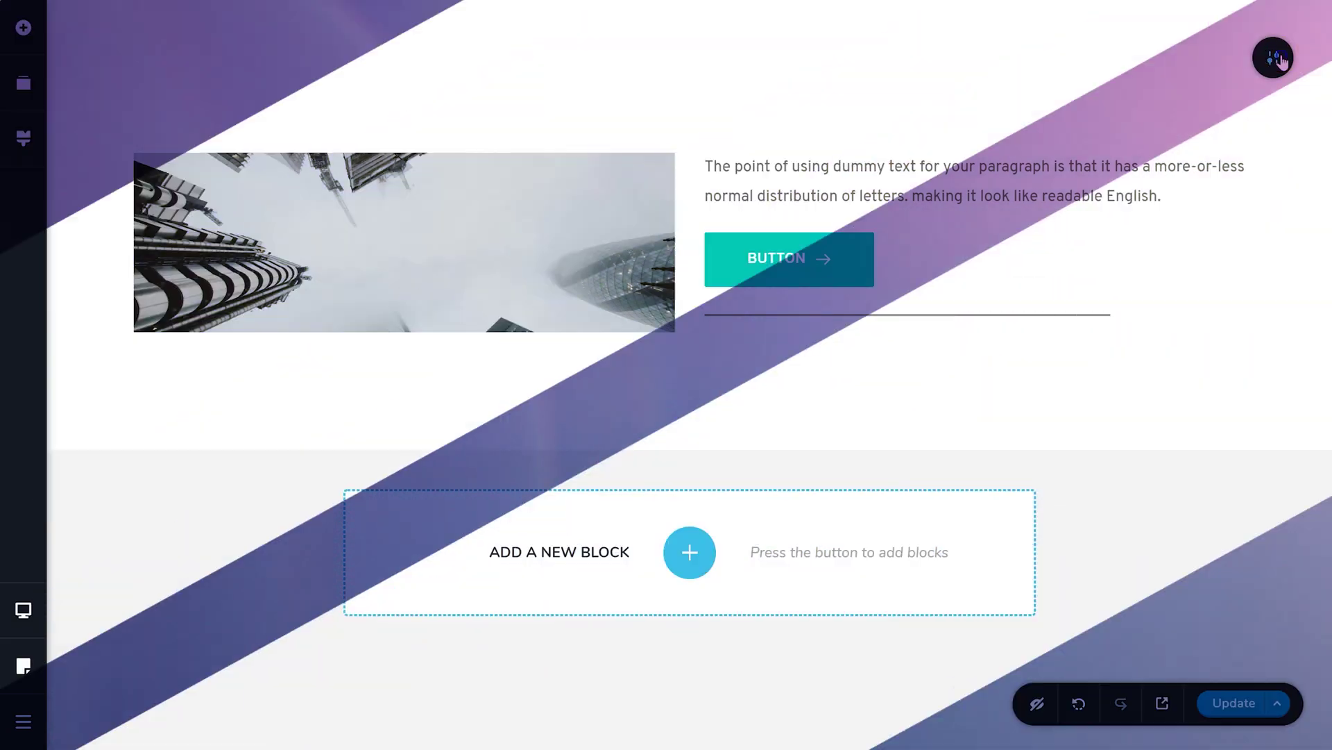
Round the block's corners, tuning top-left and bottom-left separately, then return to one value
click(1184, 58)
click(1157, 248)
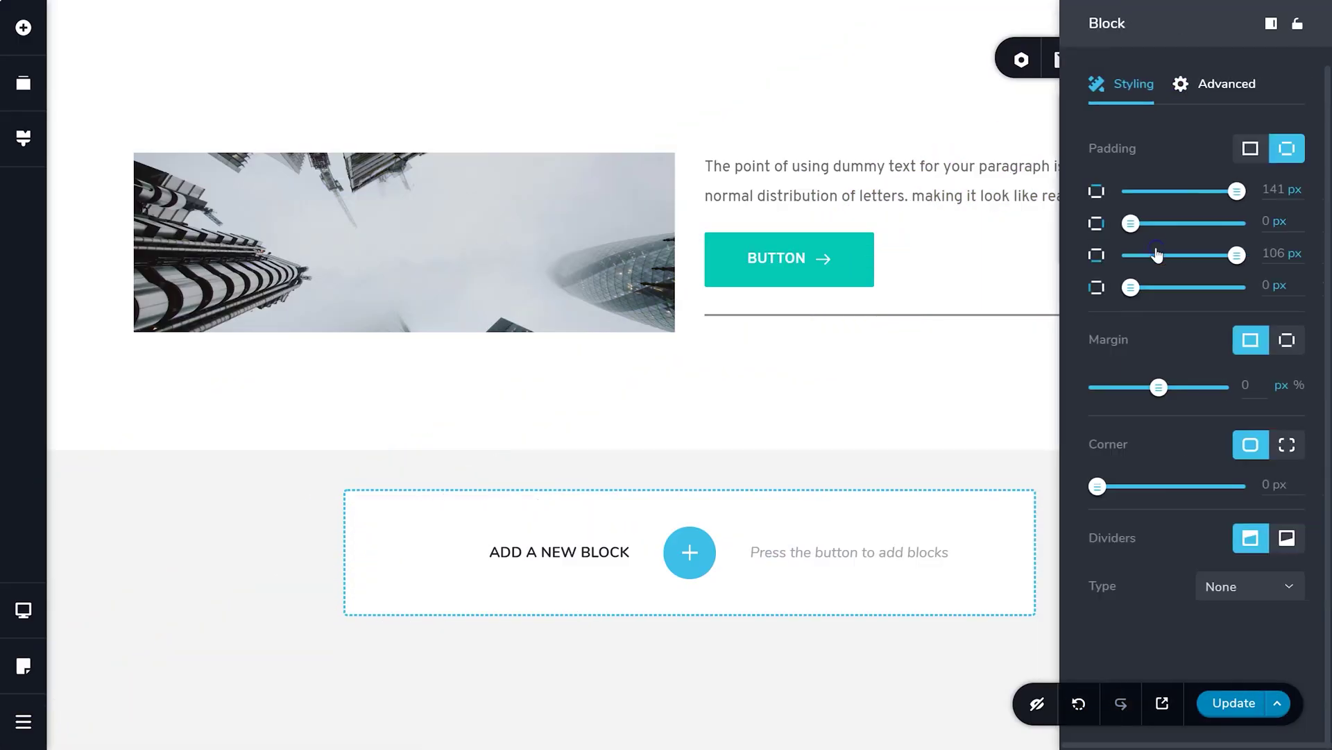
mouse_move(1098, 487)
mouse_down()
mouse_move(1241, 488)
mouse_move(1089, 488)
mouse_up()
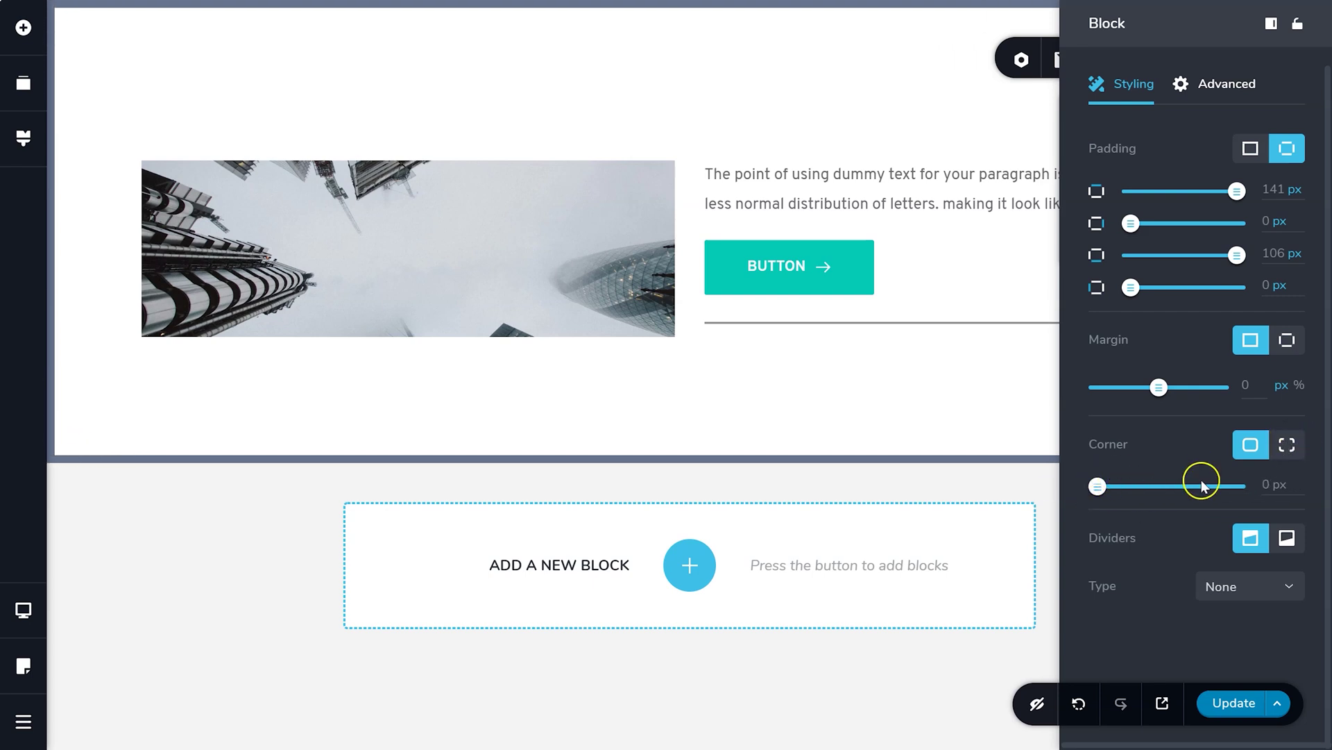
click(1289, 446)
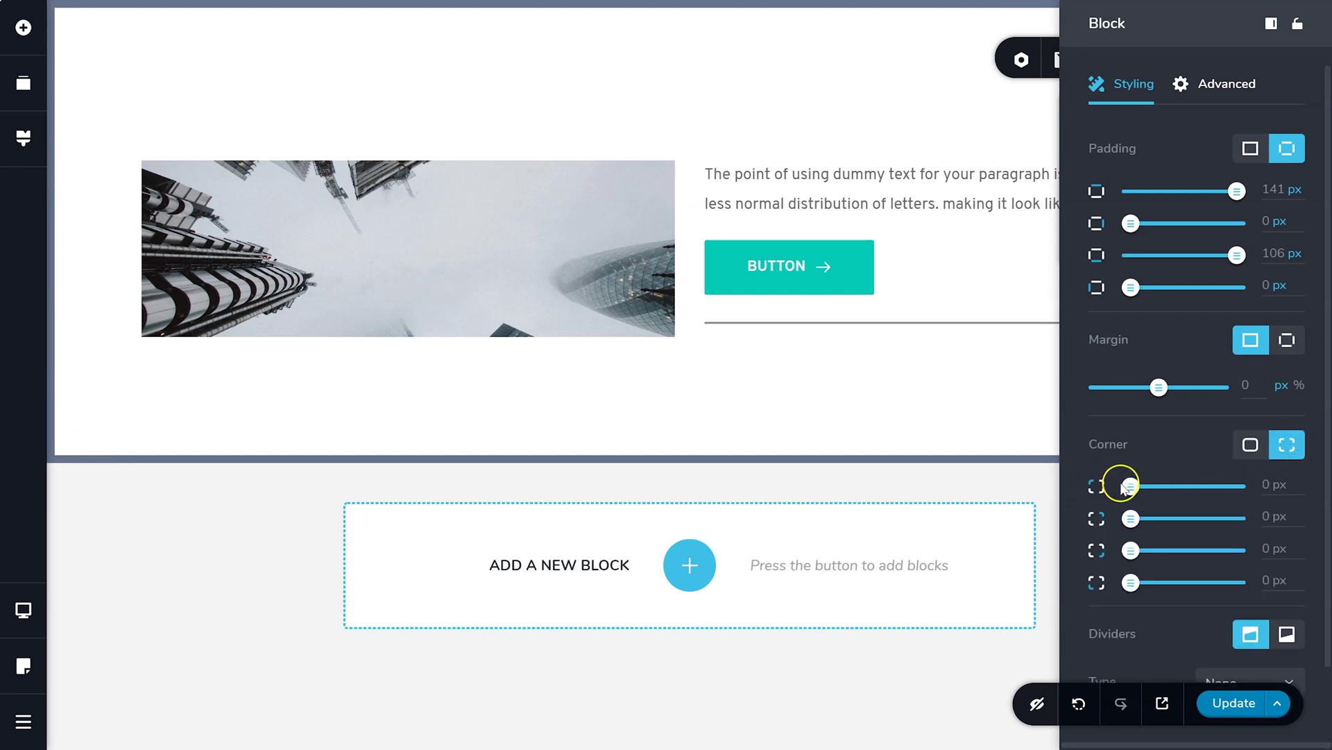
drag(1195, 489, 1098, 487)
drag(1133, 585, 1108, 597)
click(1250, 445)
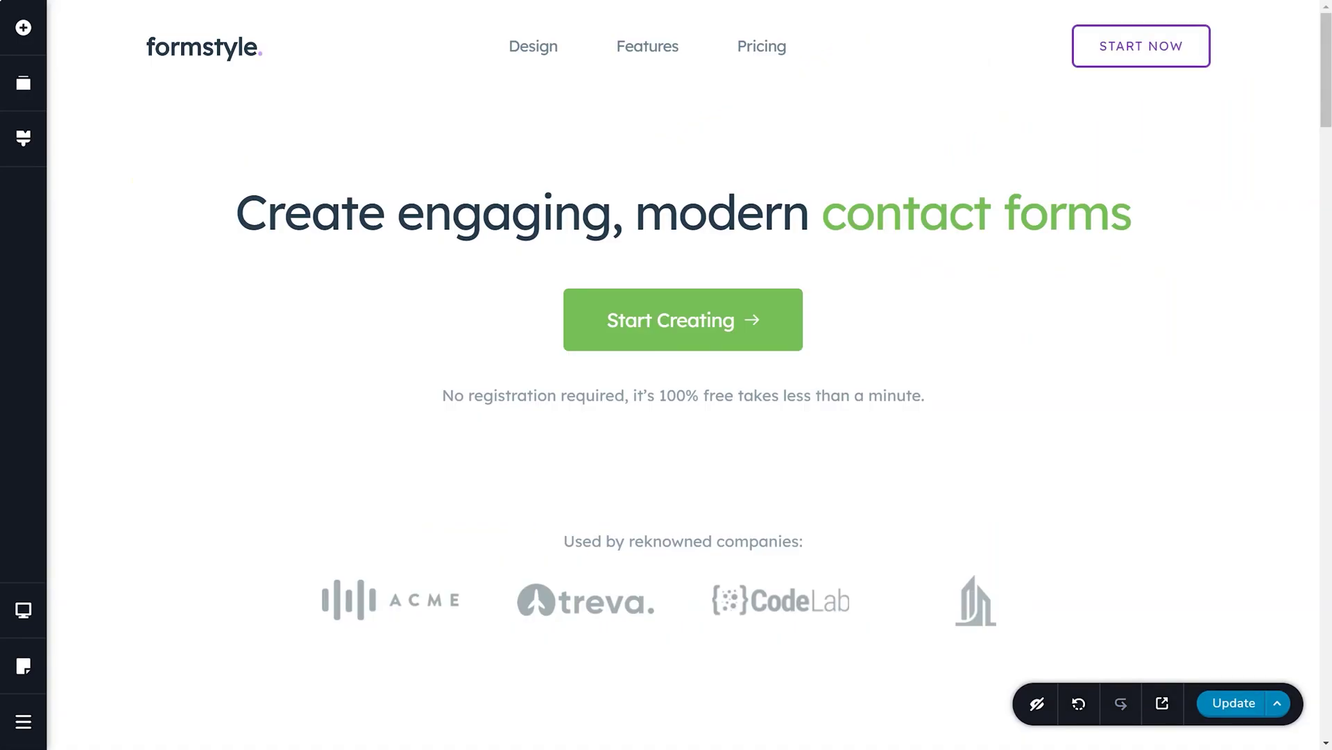
Move Features up after the hero and delete the desktop-tablet-mobile and intuitive-to-build blocks
click(19, 87)
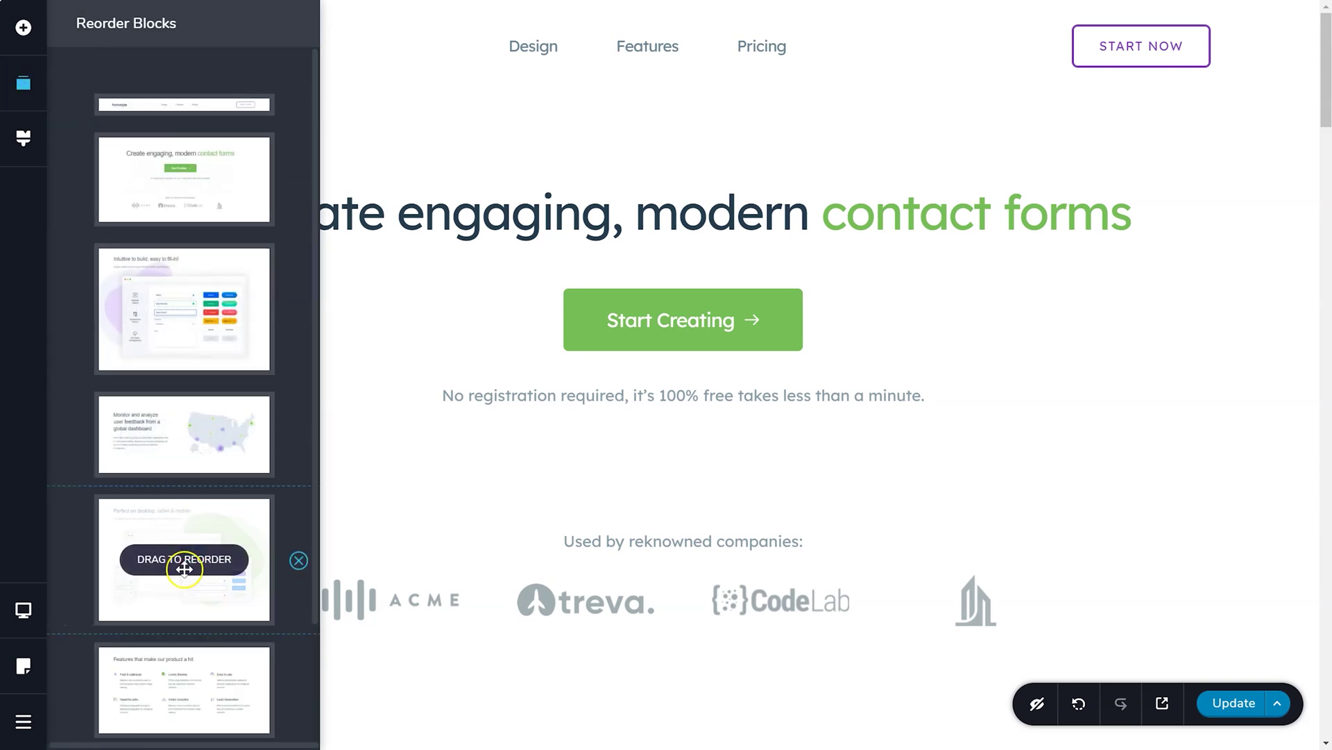
drag(185, 570, 187, 143)
drag(202, 684, 243, 423)
scroll(510, 359, down, 10)
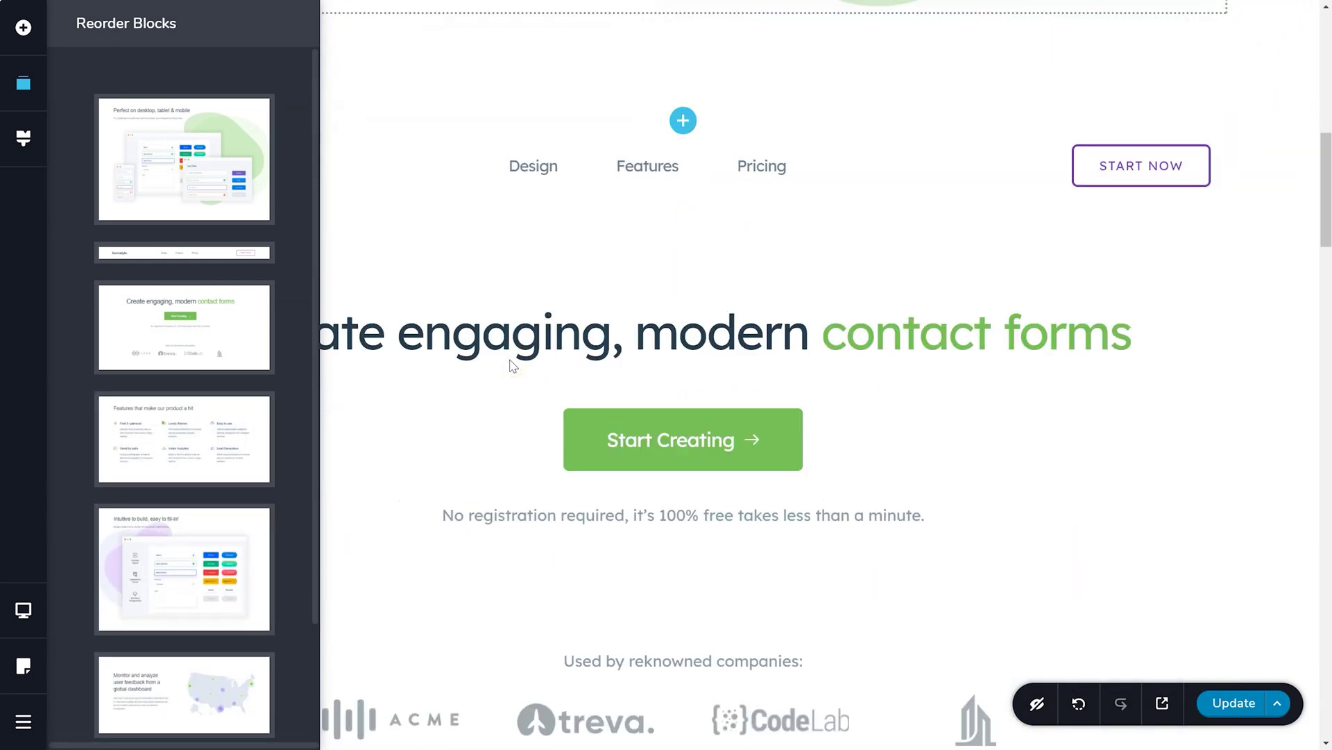
drag(224, 522, 224, 300)
scroll(669, 303, up, 5)
drag(125, 256, 154, 104)
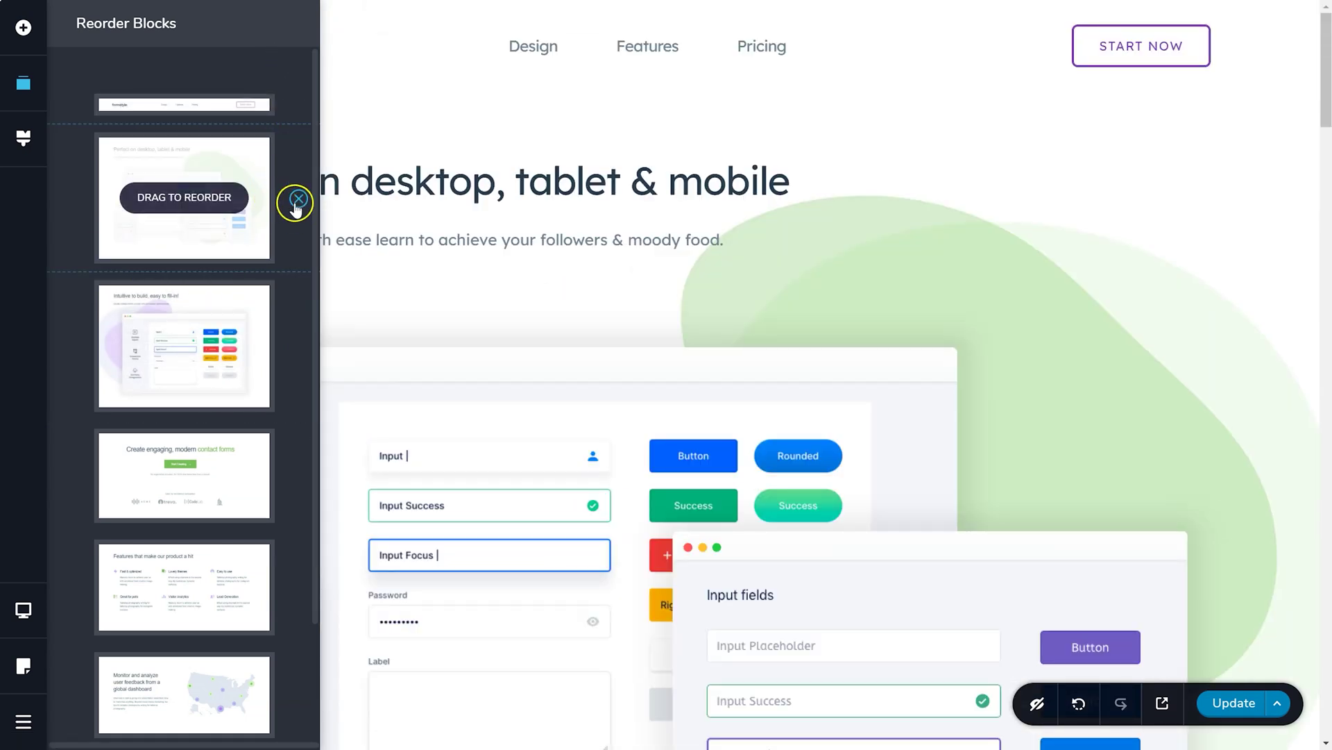
click(298, 200)
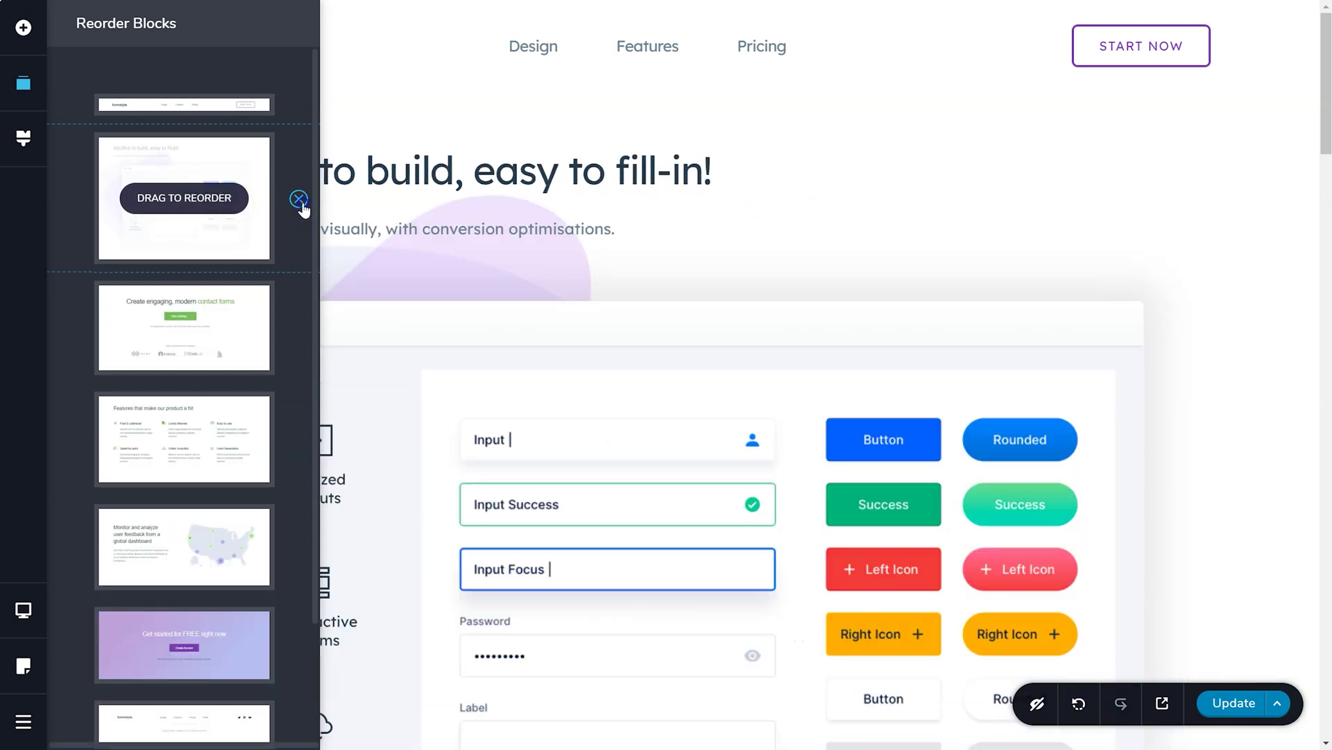
click(299, 200)
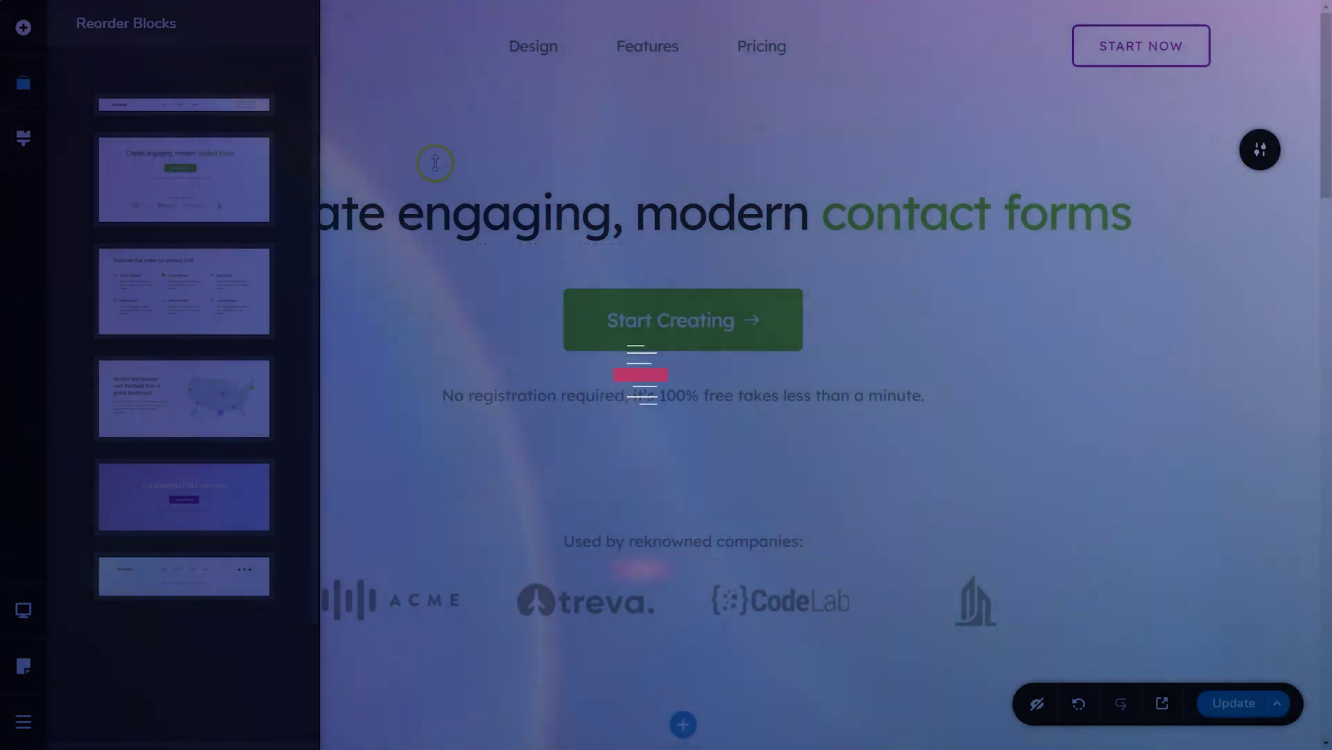
Close the block reordering list and show the Desktop, Tablet and Mobile preview choices
click(435, 163)
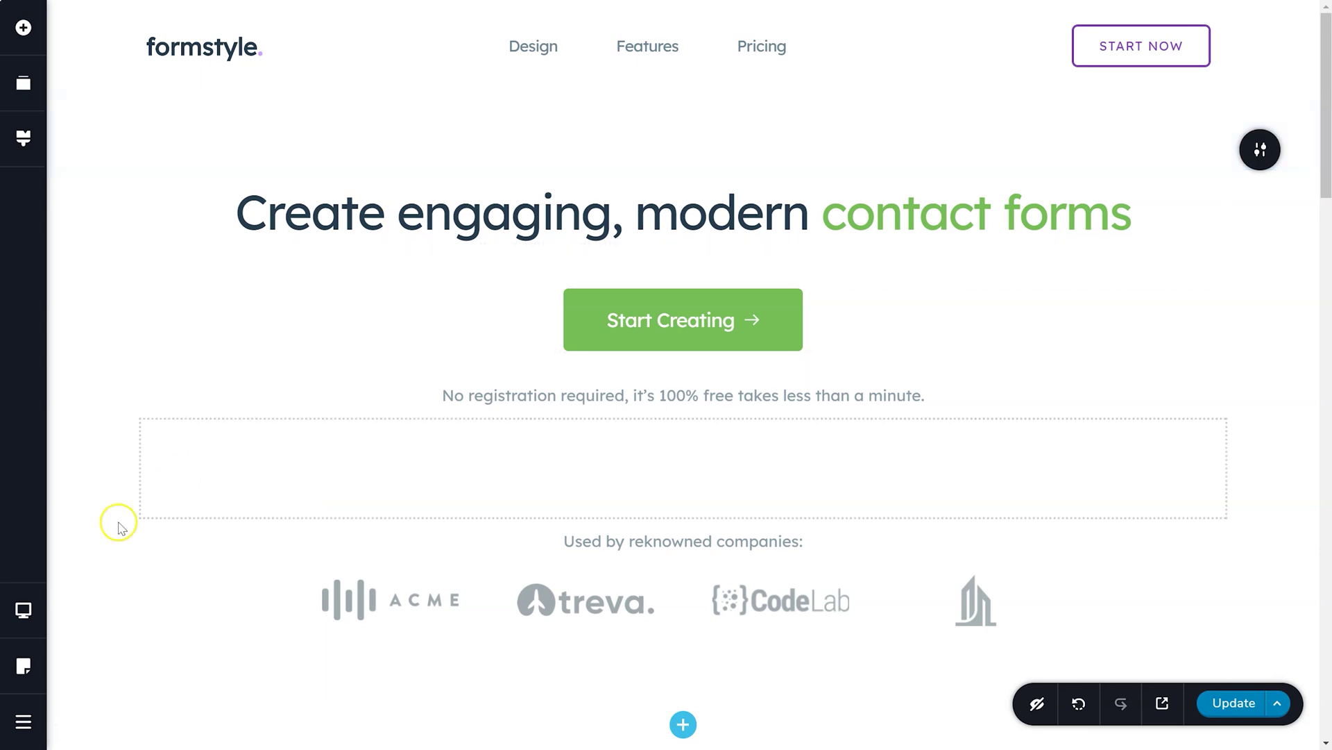
click(24, 611)
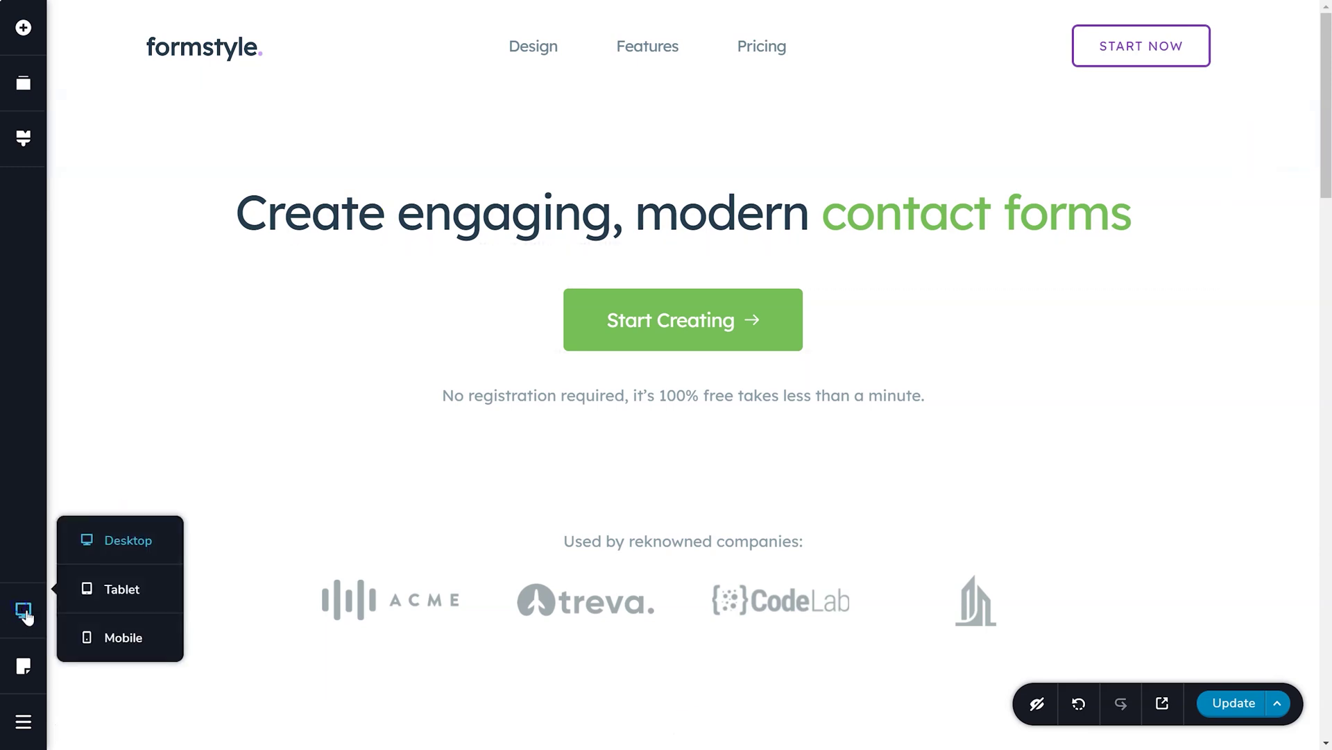
In tablet view, give the hero block the purple architectural background image
click(116, 589)
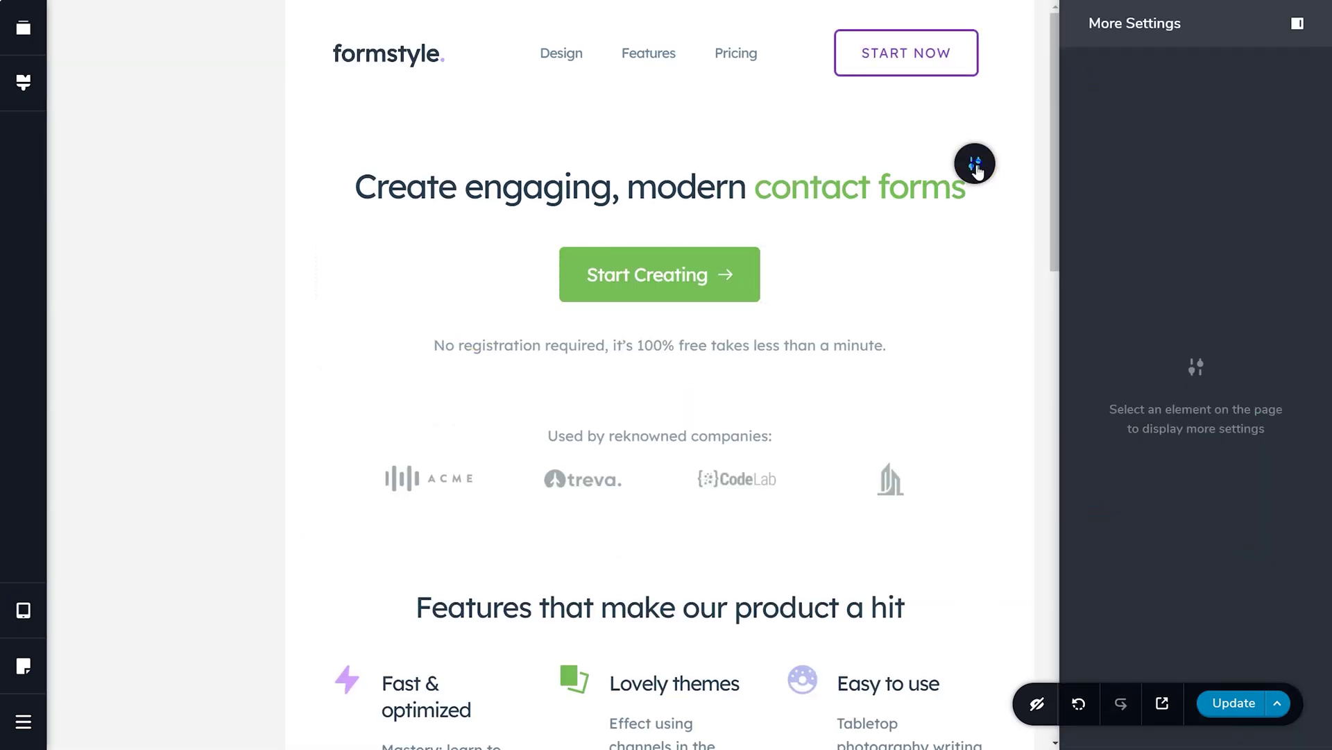
click(972, 163)
click(903, 163)
click(903, 163)
click(896, 302)
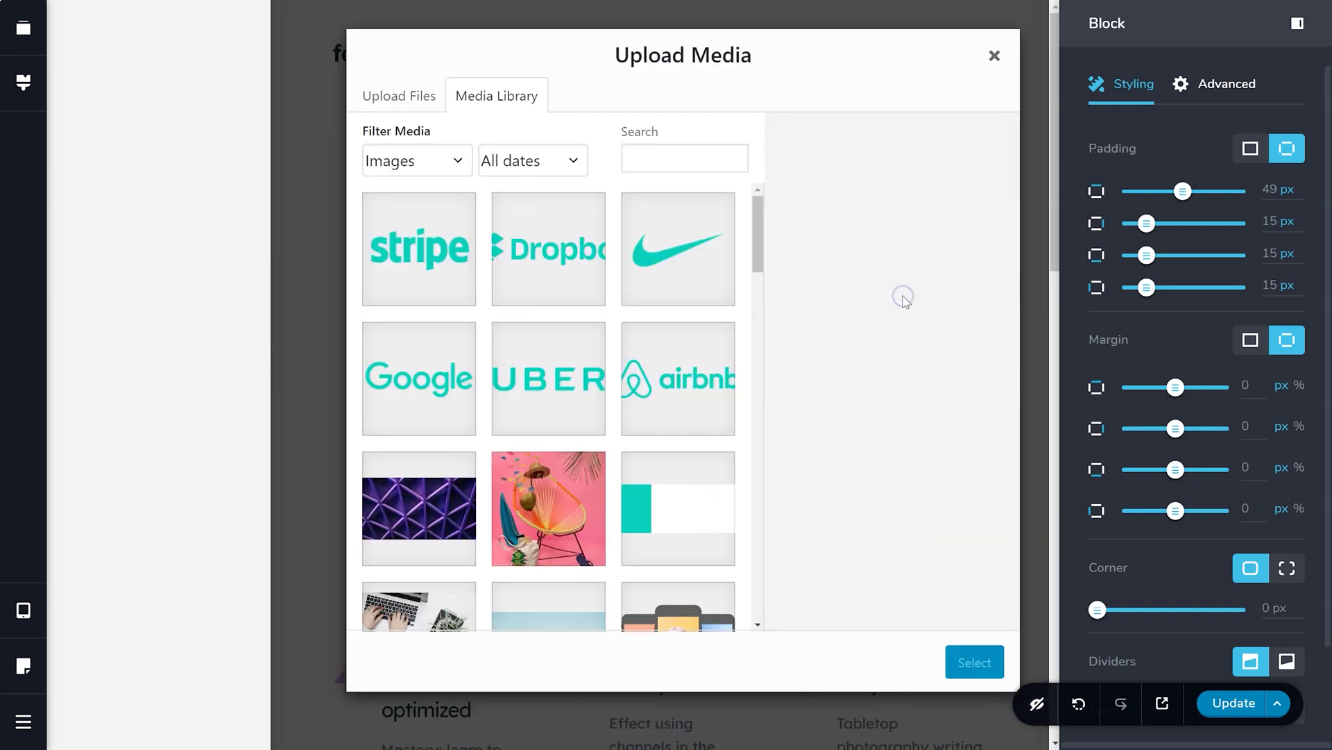
click(434, 527)
click(973, 661)
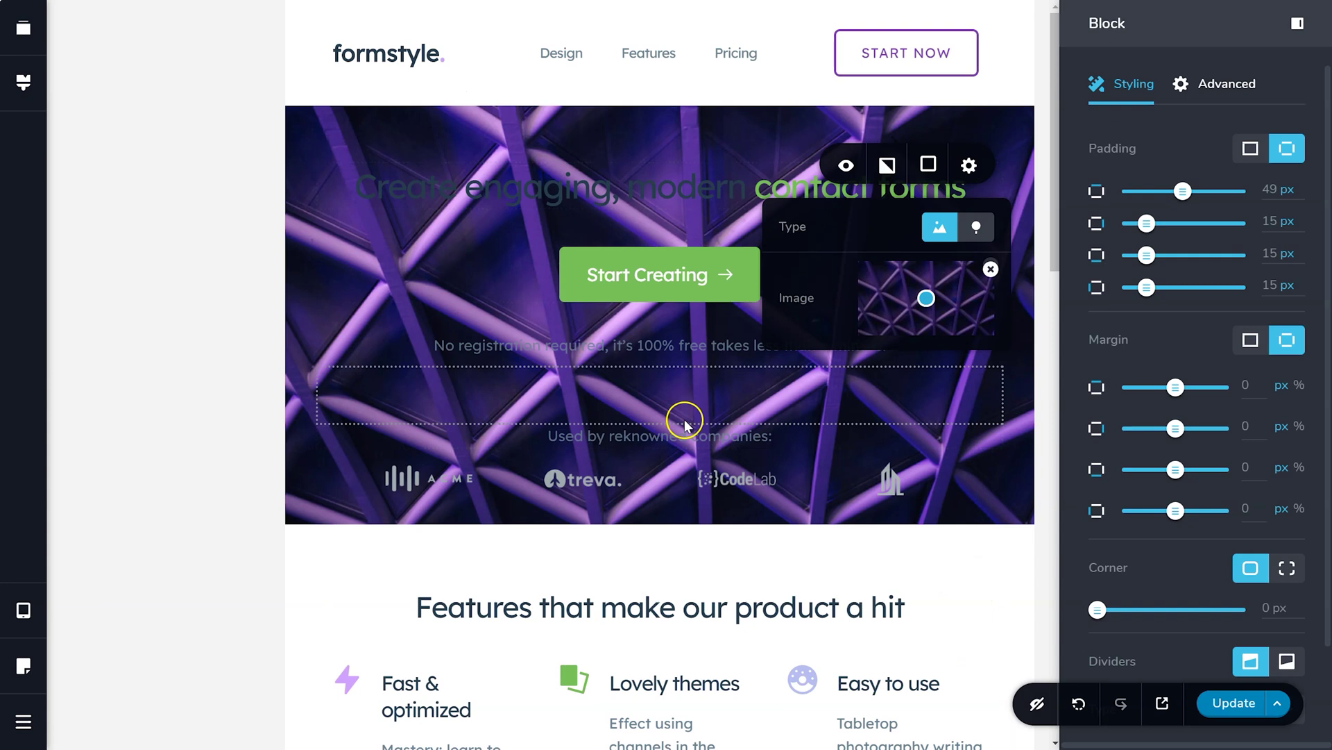
Preview the page at mobile width, then return to the desktop view
click(23, 609)
click(99, 636)
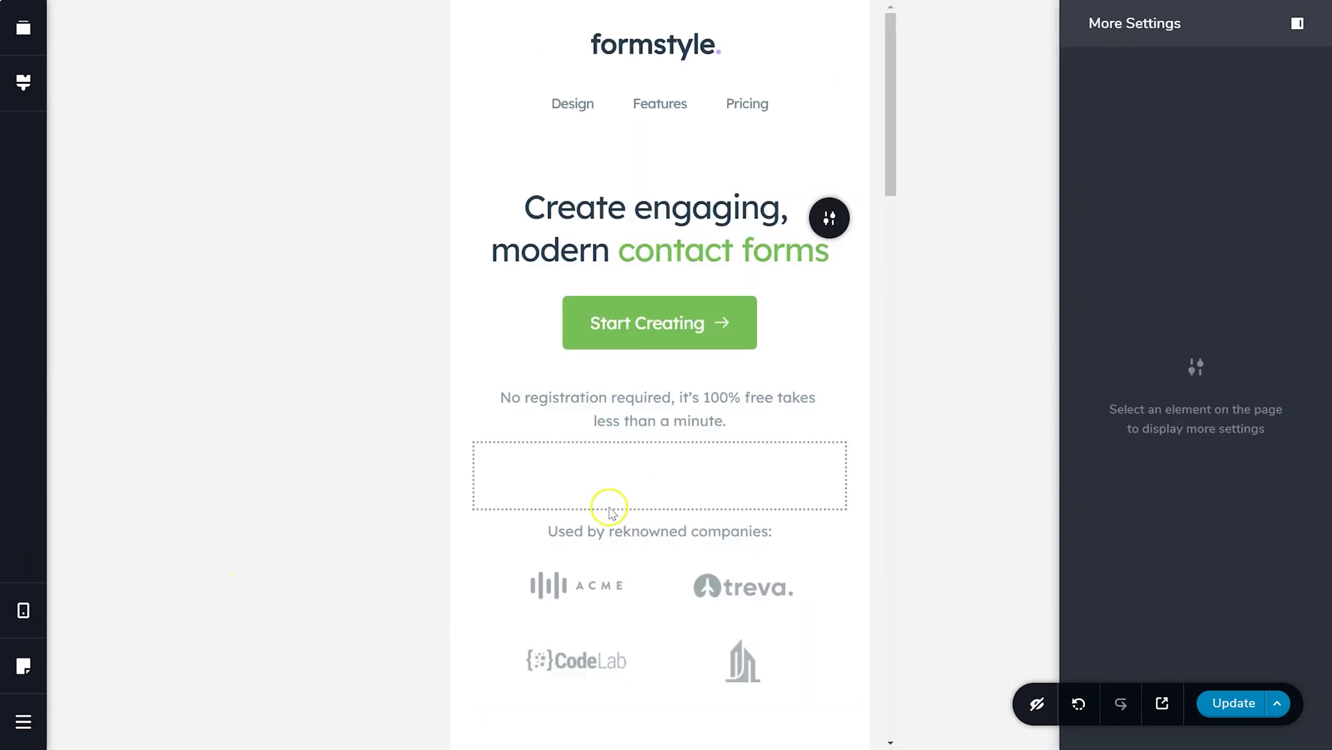
click(23, 610)
click(114, 538)
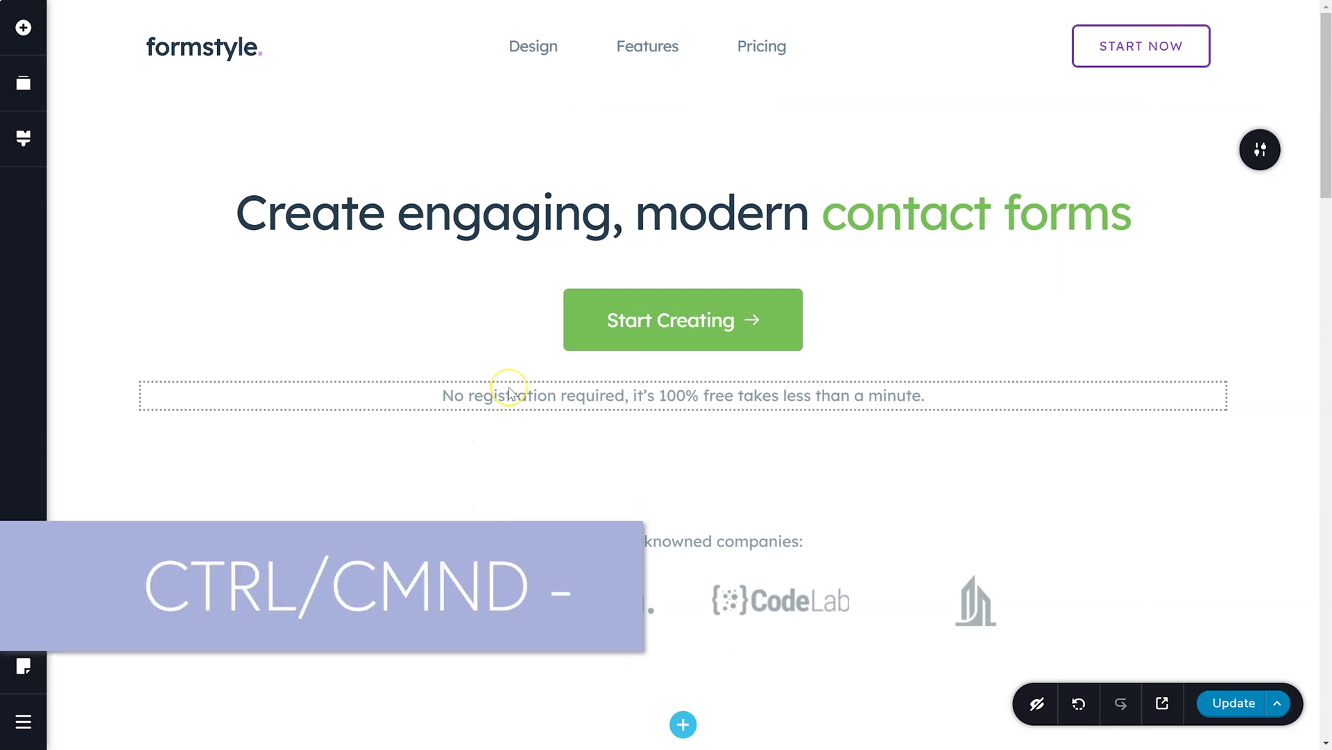
key(ctrl+minus)
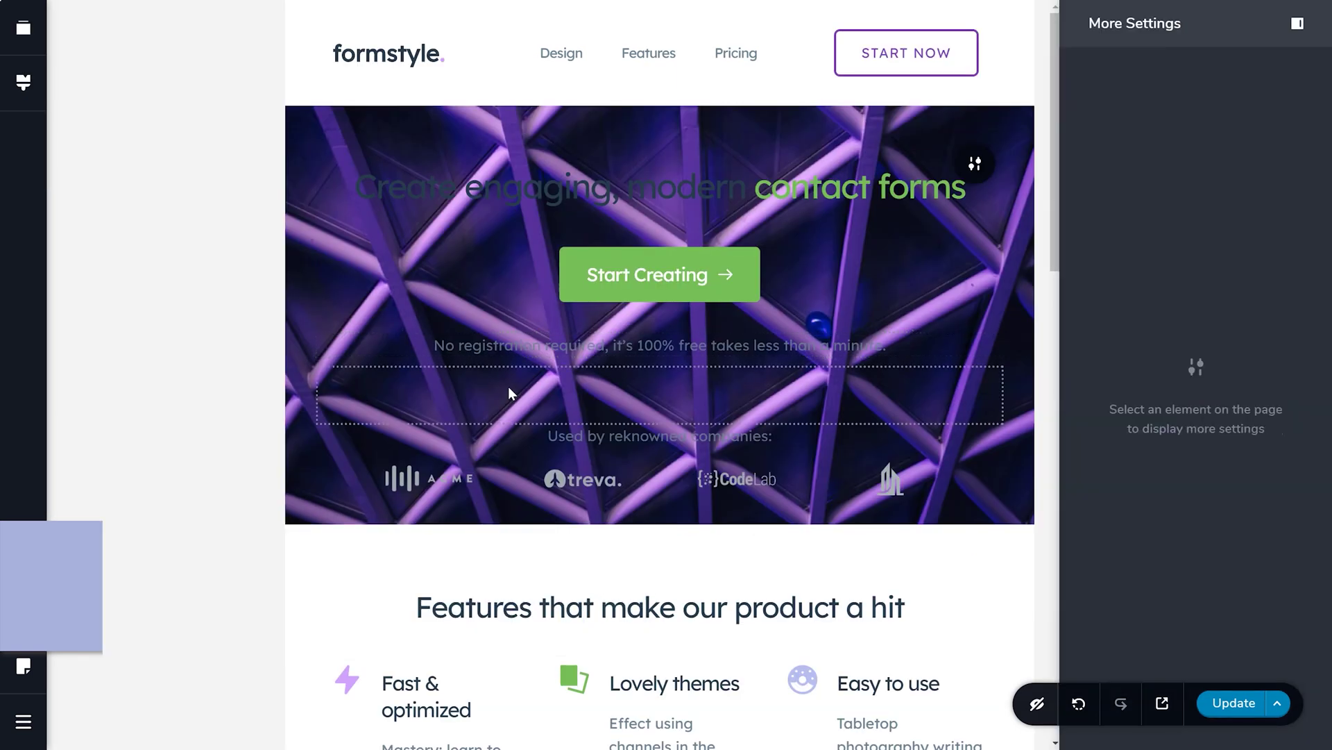
key(ctrl+shift+m)
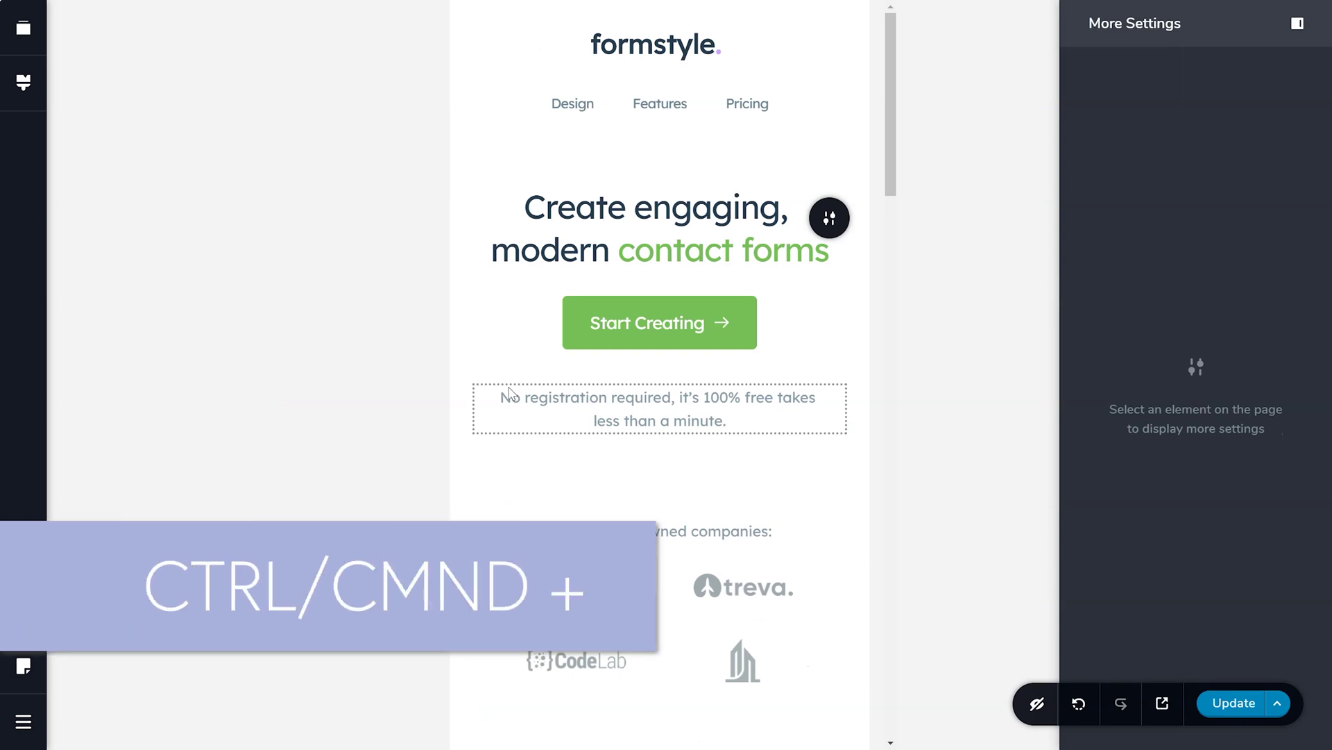
key(ctrl+shift+d)
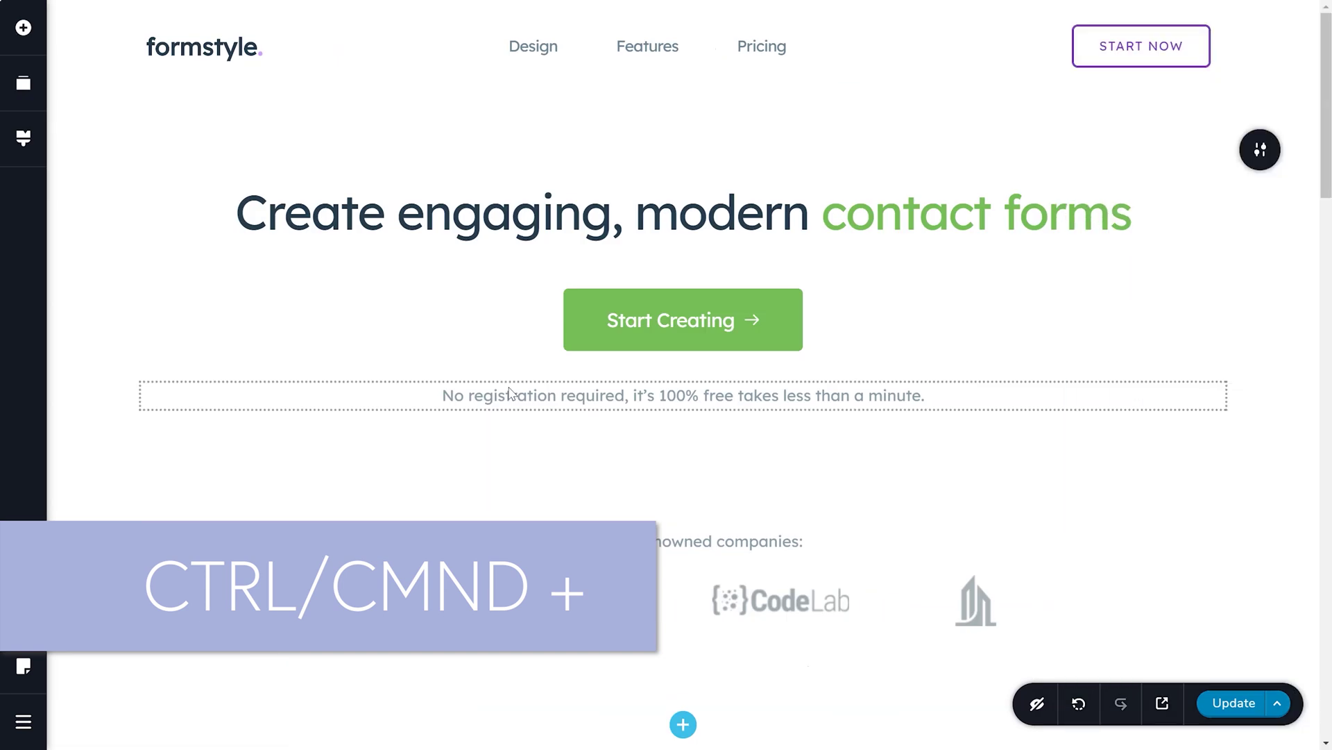